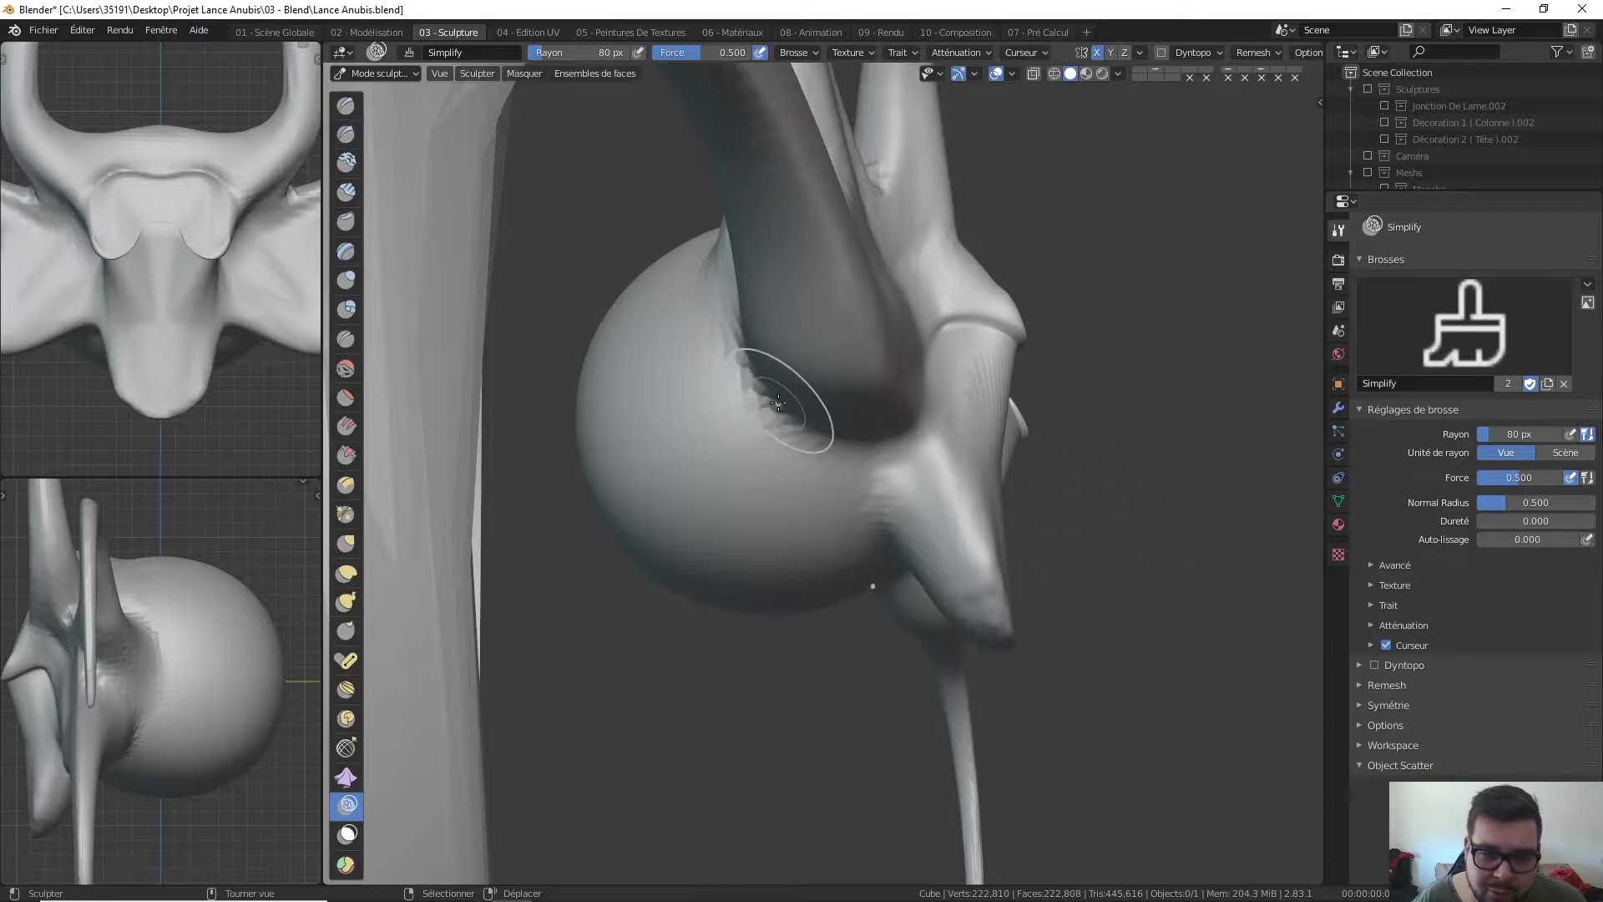
Brush over the seam between the sphere and the ear with Simplify, and check the mesh density there in wireframe shading
{"action": "mouse_move", "coordinate": [767, 396]}
{"action": "left_mouse_down"}
{"action": "mouse_move", "coordinate": [748, 398]}
{"action": "mouse_move", "coordinate": [769, 429]}
{"action": "left_mouse_up"}
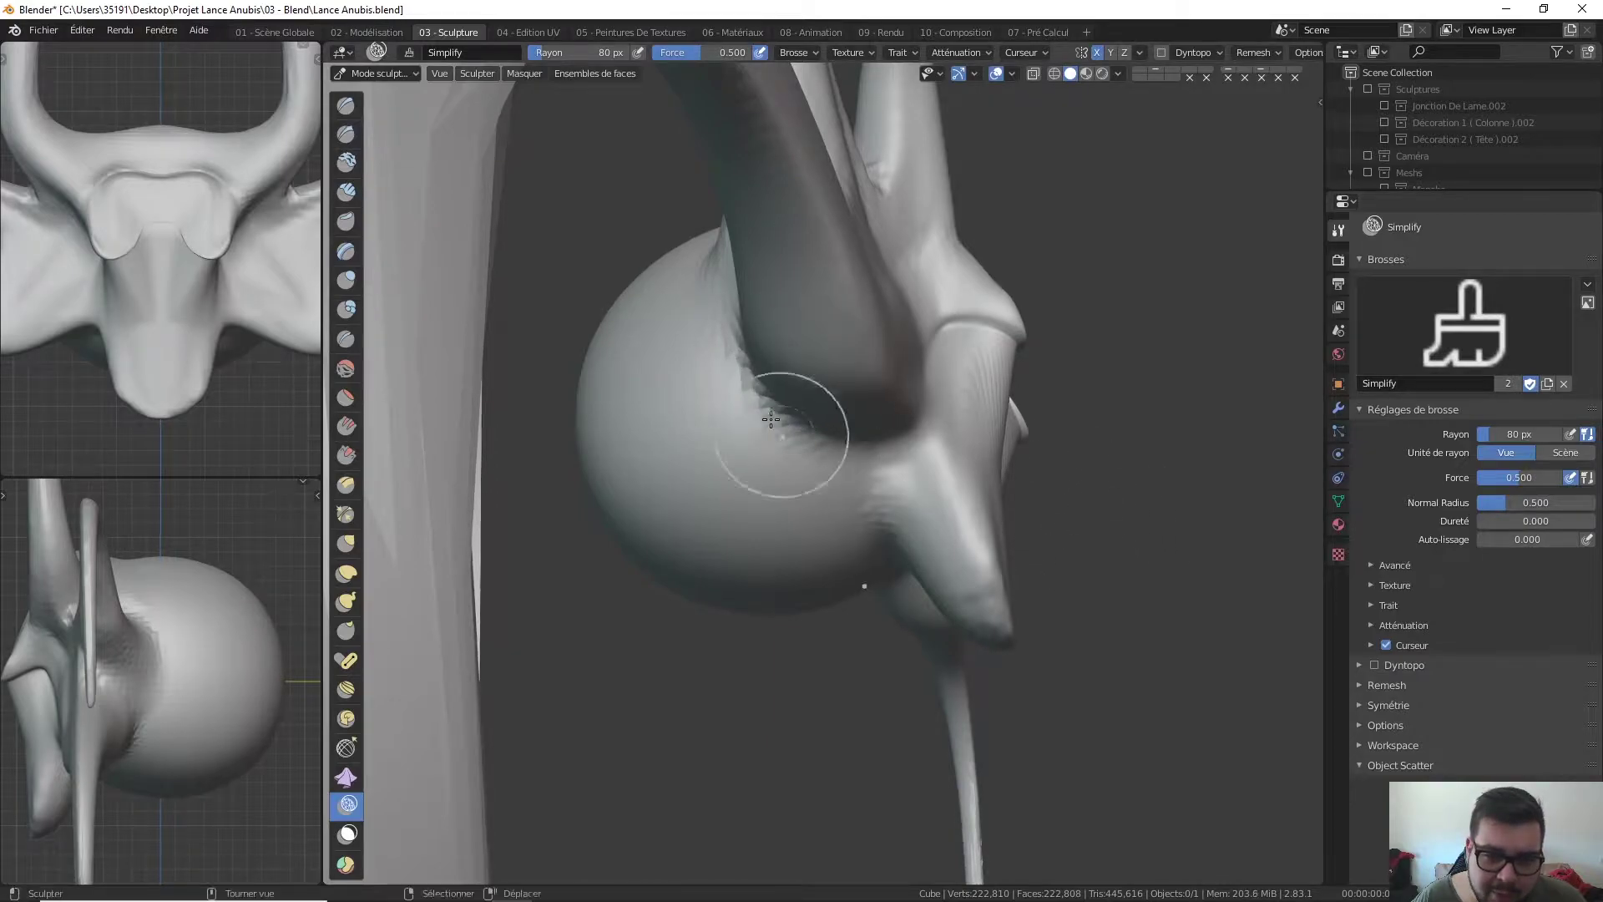
{"action": "scroll", "coordinate": [769, 401], "scroll_direction": "up", "scroll_amount": 4}
{"action": "key", "text": "z"}
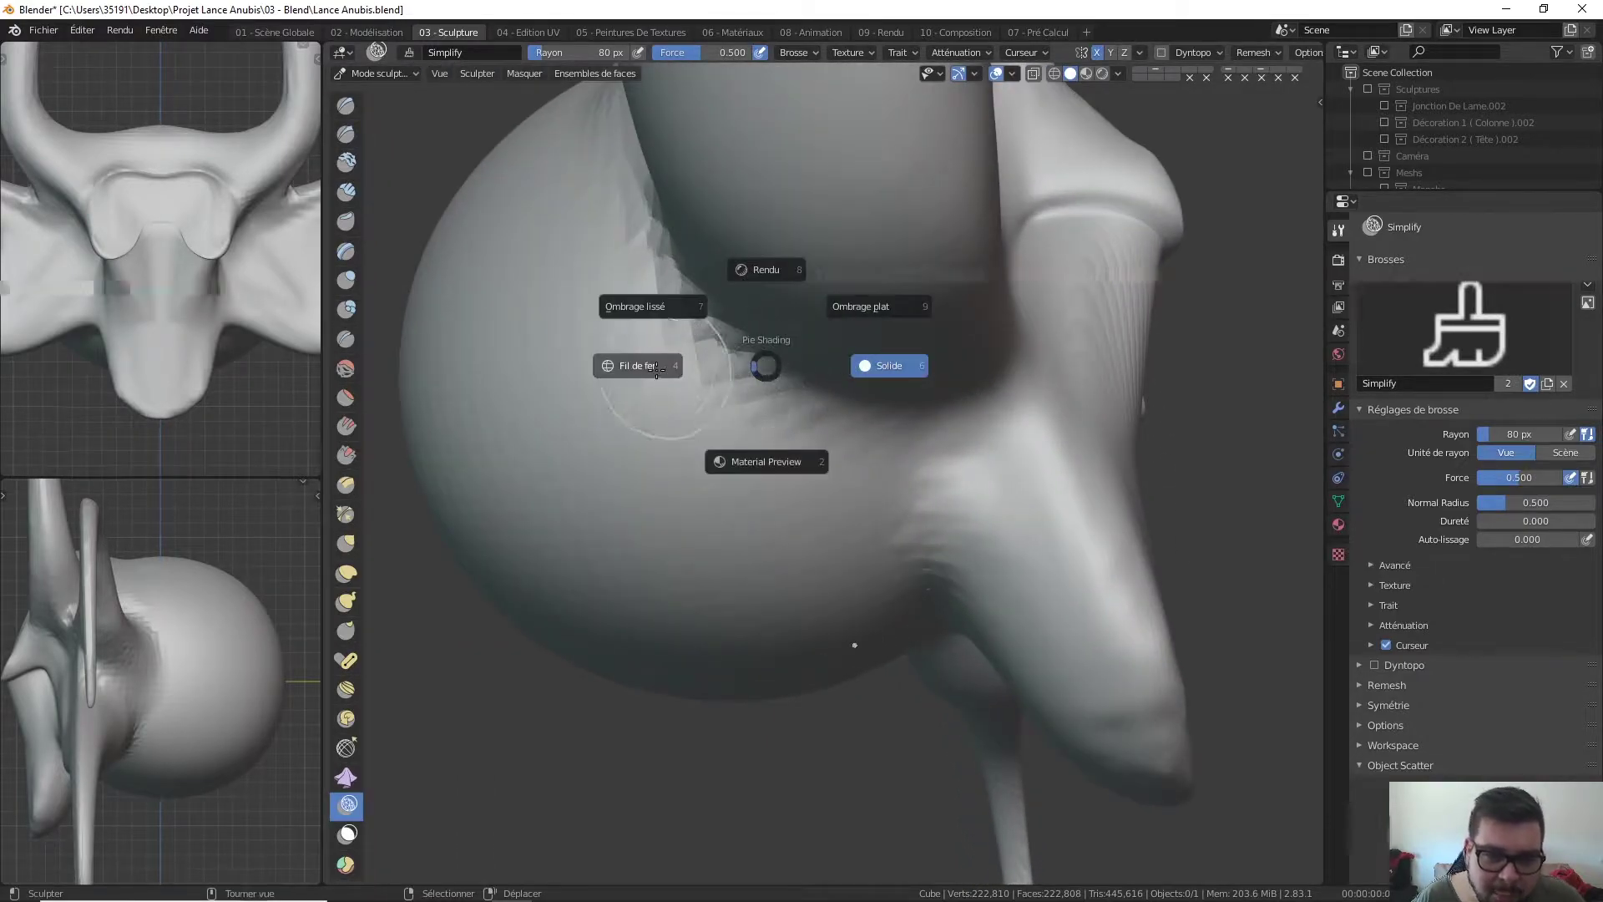
{"action": "left_click", "coordinate": [698, 357]}
{"action": "left_click_drag", "start_coordinate": [698, 358], "coordinate": [755, 397]}
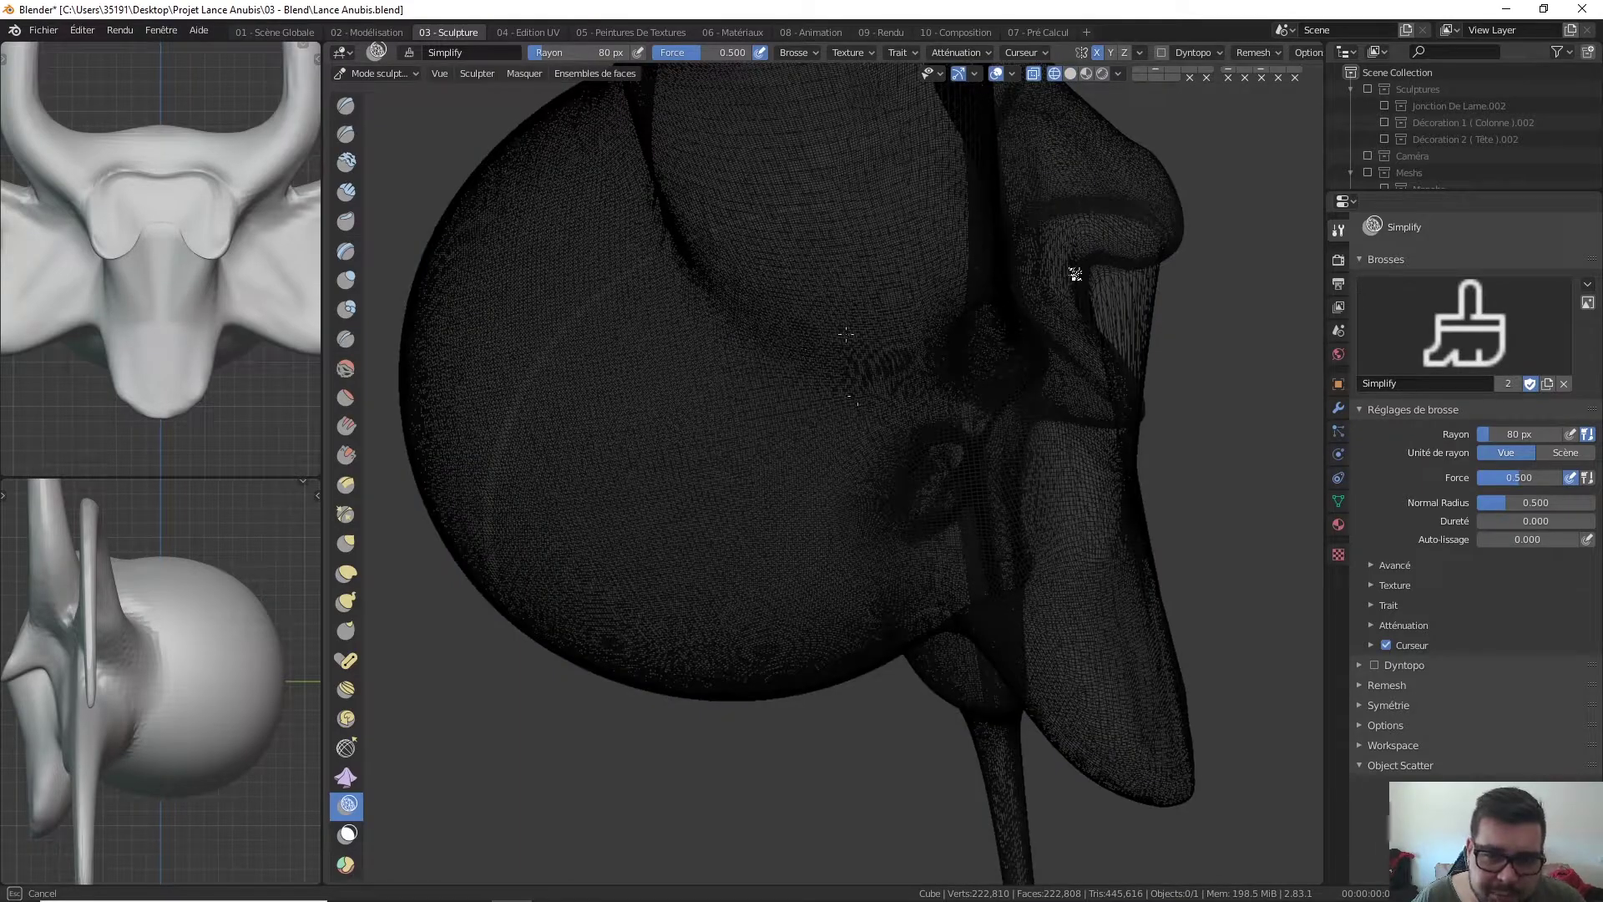
{"action": "key", "text": "z"}
{"action": "left_click", "coordinate": [959, 343]}
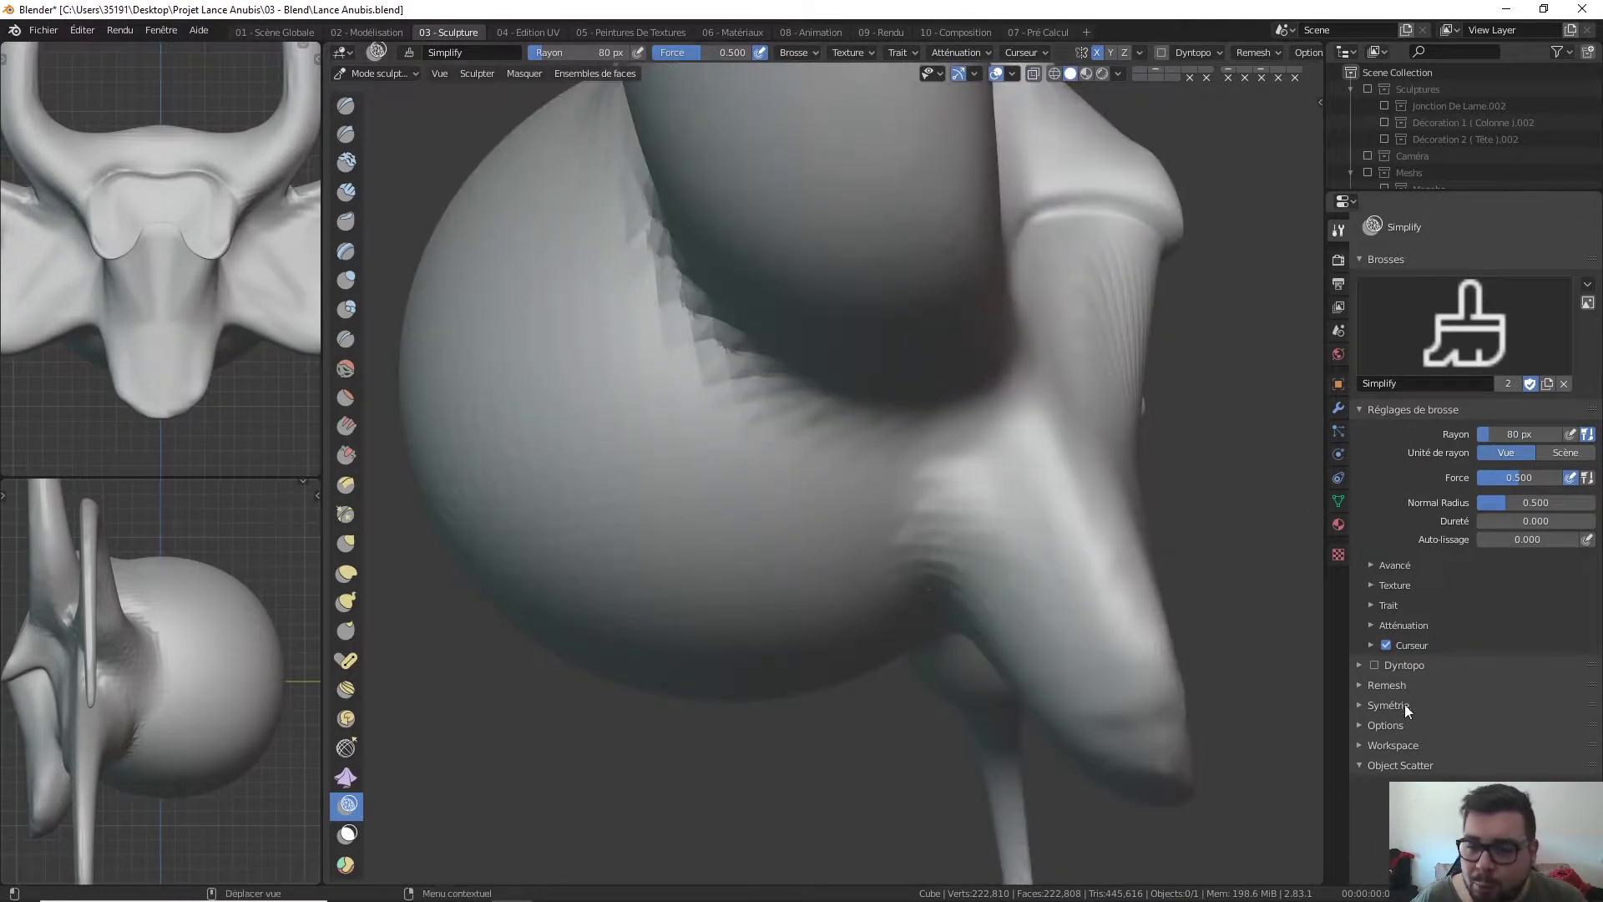
{"action": "scroll", "coordinate": [955, 501], "scroll_direction": "down", "scroll_amount": 3}
{"action": "mouse_move", "coordinate": [955, 501]}
{"action": "middle_mouse_down"}
{"action": "mouse_move", "coordinate": [919, 418]}
{"action": "mouse_move", "coordinate": [715, 459]}
{"action": "mouse_move", "coordinate": [800, 406]}
{"action": "middle_mouse_up"}
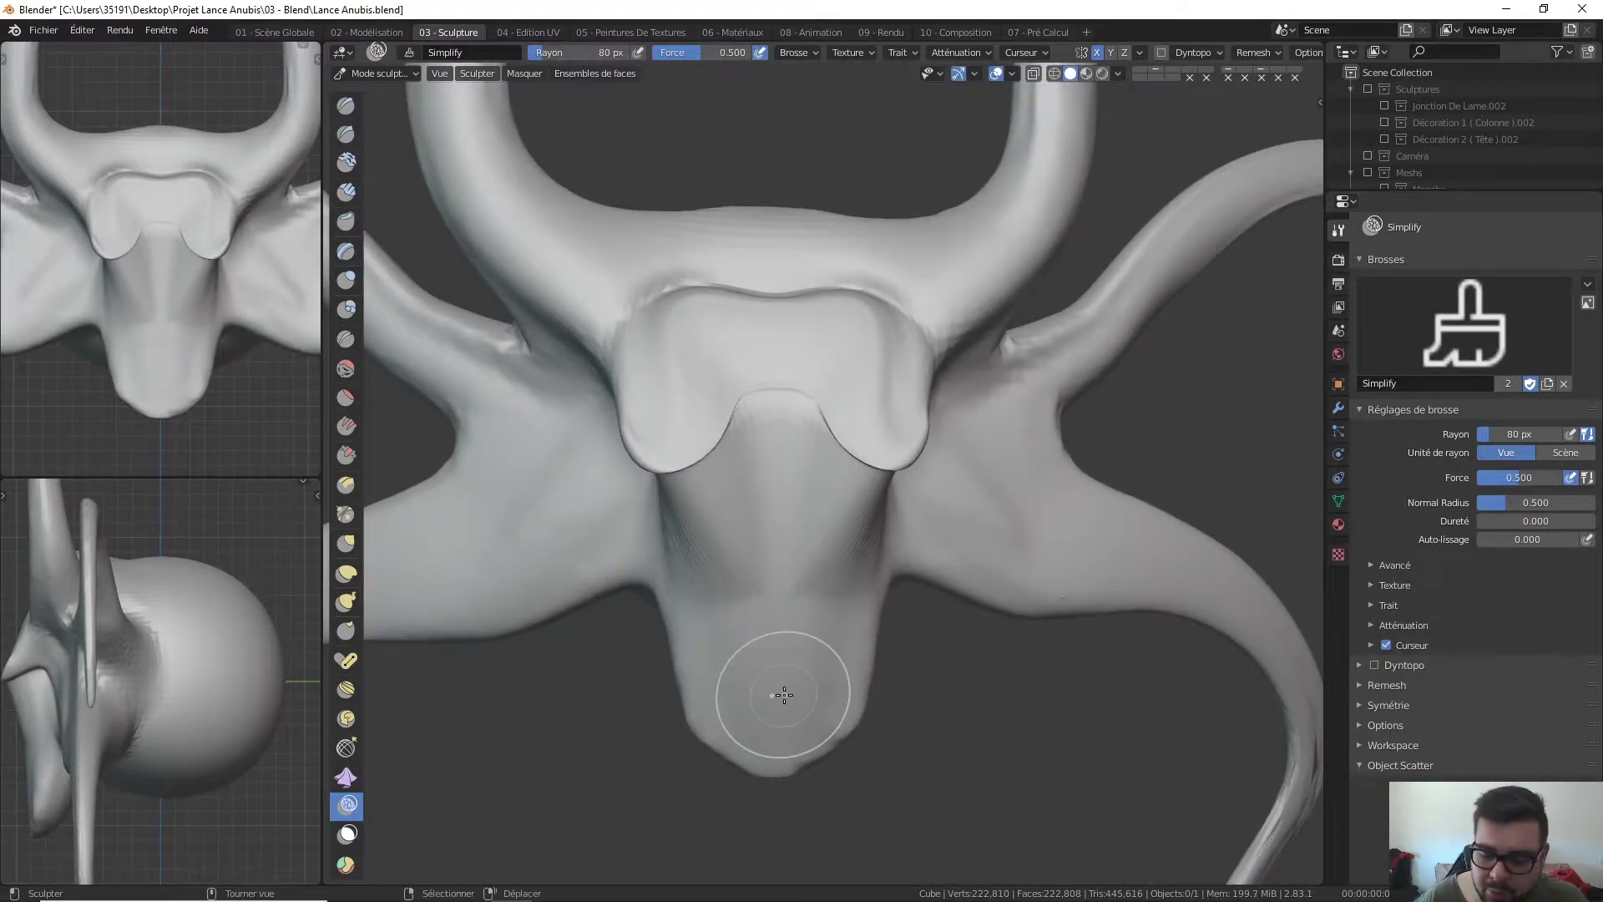
Paint a mask along the upright parts of both horns with the Mask brush at a 96 px radius
{"action": "key", "text": "KP_1"}
{"action": "scroll", "coordinate": [351, 557], "scroll_direction": "down", "scroll_amount": 4}
{"action": "left_click", "coordinate": [348, 742]}
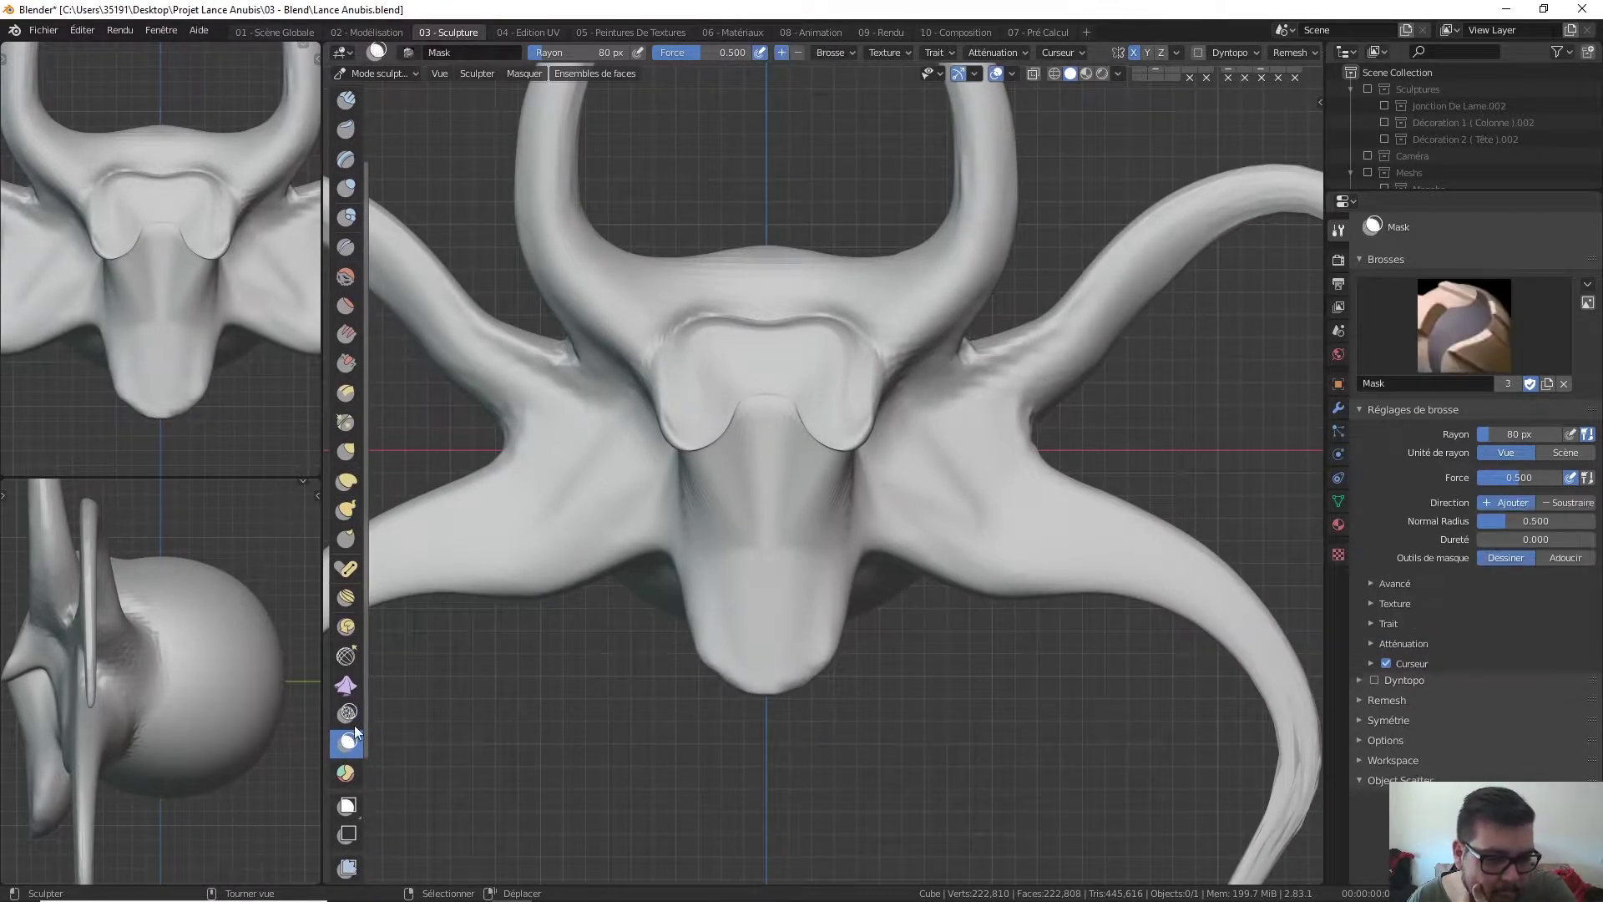
{"action": "key", "text": "f"}
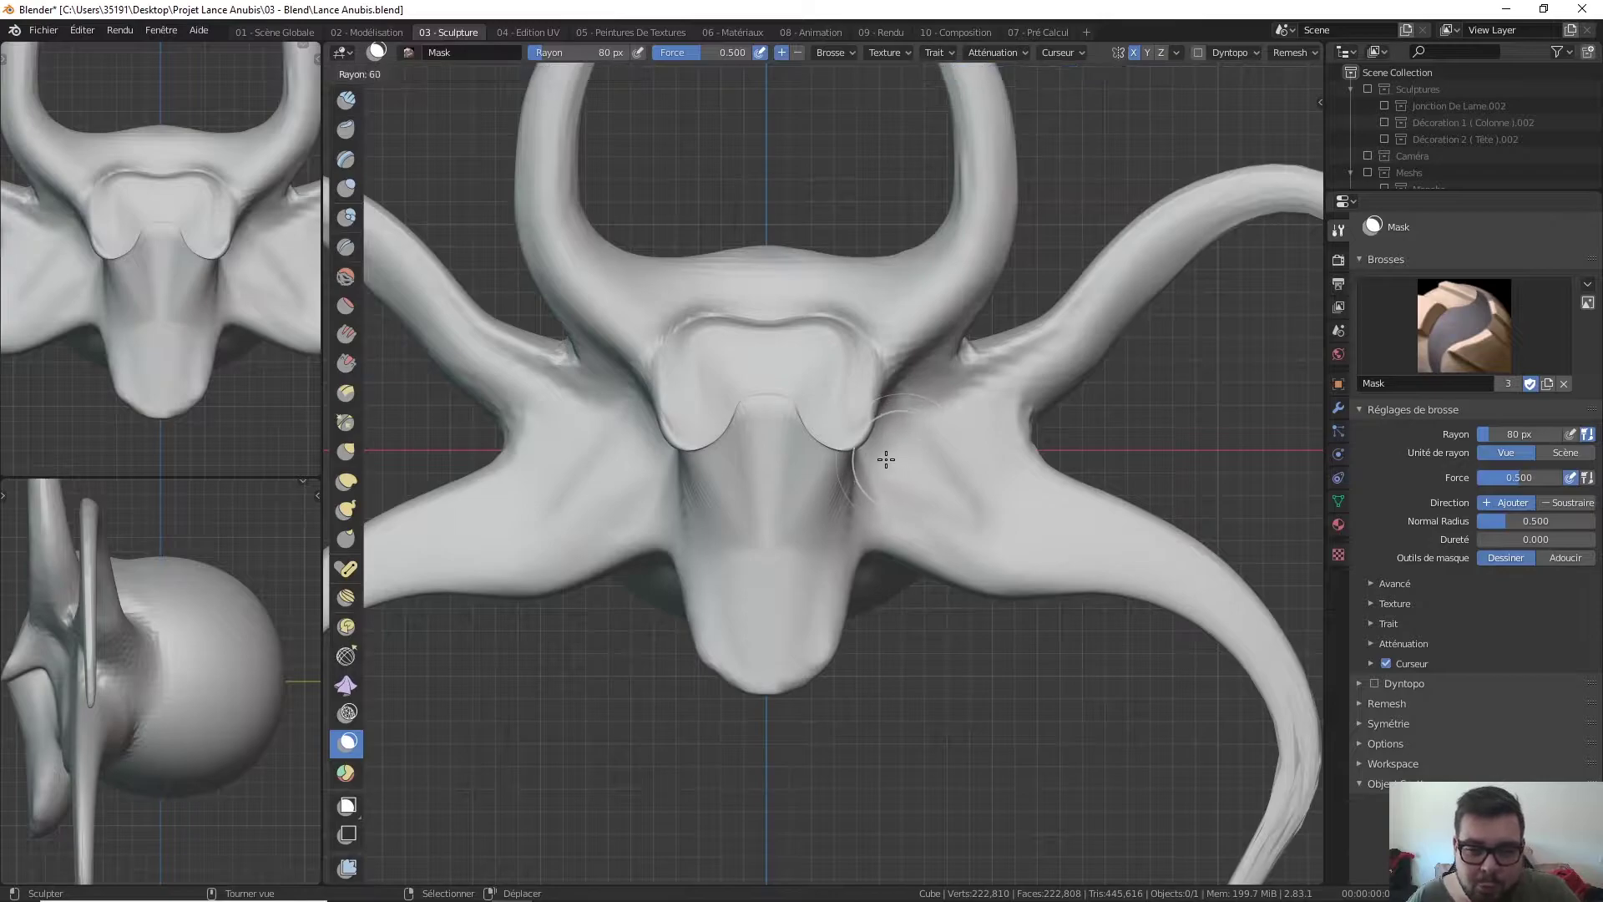
{"action": "left_click", "coordinate": [868, 413]}
{"action": "mouse_move", "coordinate": [866, 405]}
{"action": "middle_mouse_down", "text": "shift"}
{"action": "mouse_move", "coordinate": [884, 434]}
{"action": "mouse_move", "coordinate": [780, 435]}
{"action": "middle_mouse_up", "text": "shift"}
{"action": "key", "text": "f"}
{"action": "left_click", "coordinate": [839, 396]}
{"action": "mouse_move", "coordinate": [691, 161]}
{"action": "left_mouse_down"}
{"action": "mouse_move", "coordinate": [686, 205]}
{"action": "mouse_move", "coordinate": [693, 150]}
{"action": "mouse_move", "coordinate": [689, 178]}
{"action": "left_mouse_up"}
{"action": "middle_click_drag", "start_coordinate": [689, 177], "coordinate": [702, 346]}
{"action": "left_click_drag", "start_coordinate": [702, 346], "coordinate": [677, 287]}
{"action": "left_click_drag", "start_coordinate": [658, 373], "coordinate": [653, 456]}
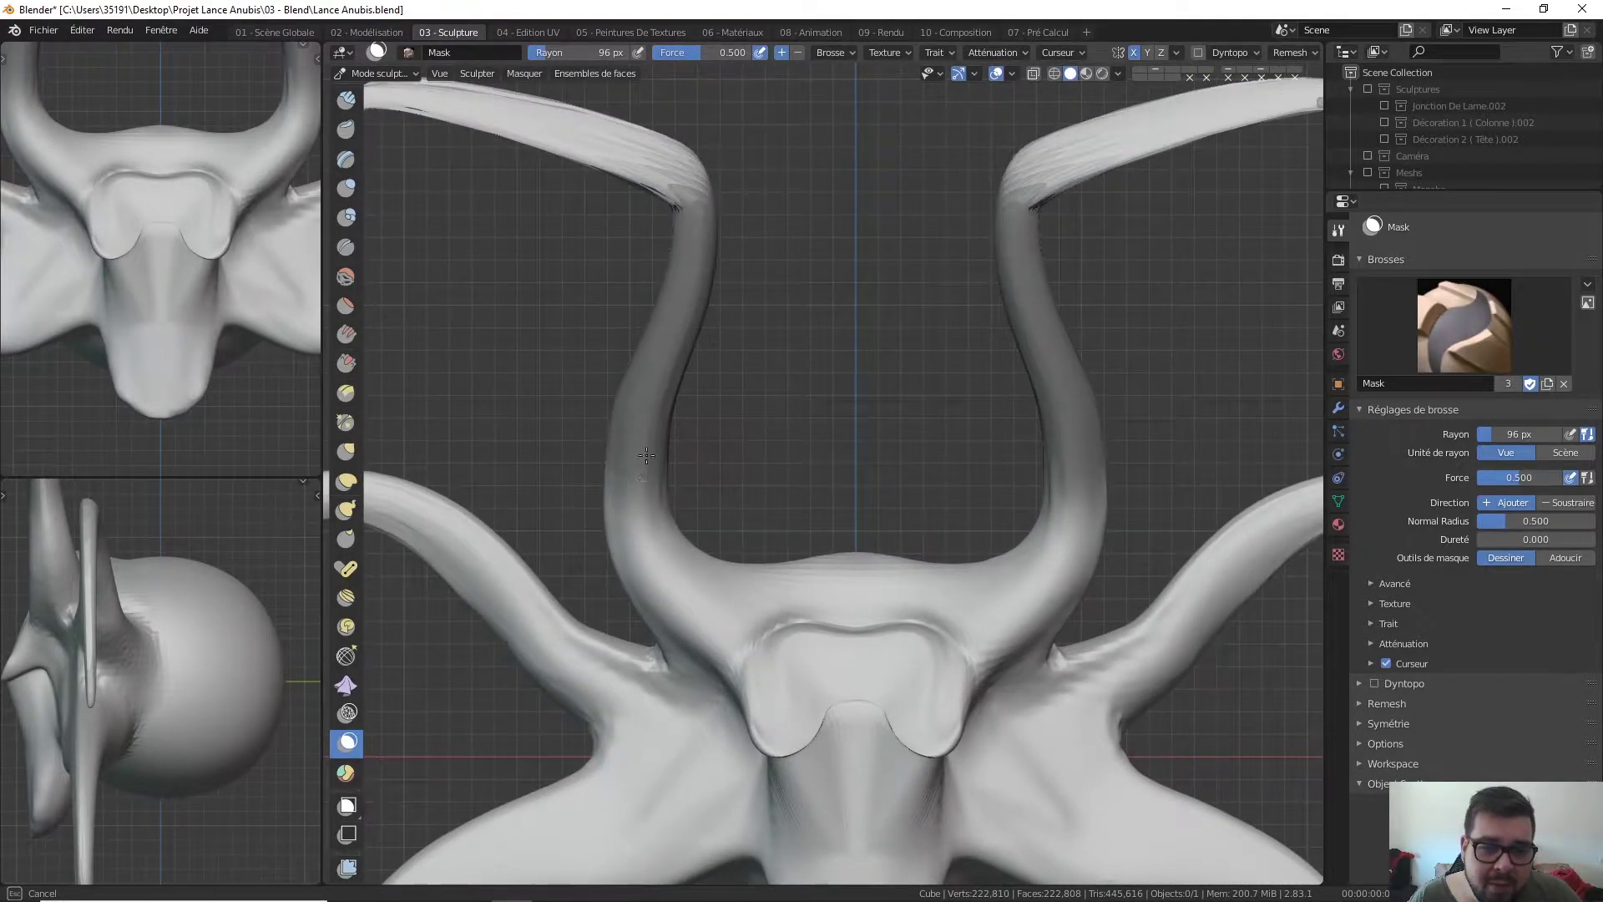
Try a Clay Strips stroke across the horn bases at the edge of the mask, and undo the stroke
{"action": "left_click", "coordinate": [347, 160]}
{"action": "scroll", "coordinate": [361, 251], "scroll_direction": "up", "scroll_amount": 2}
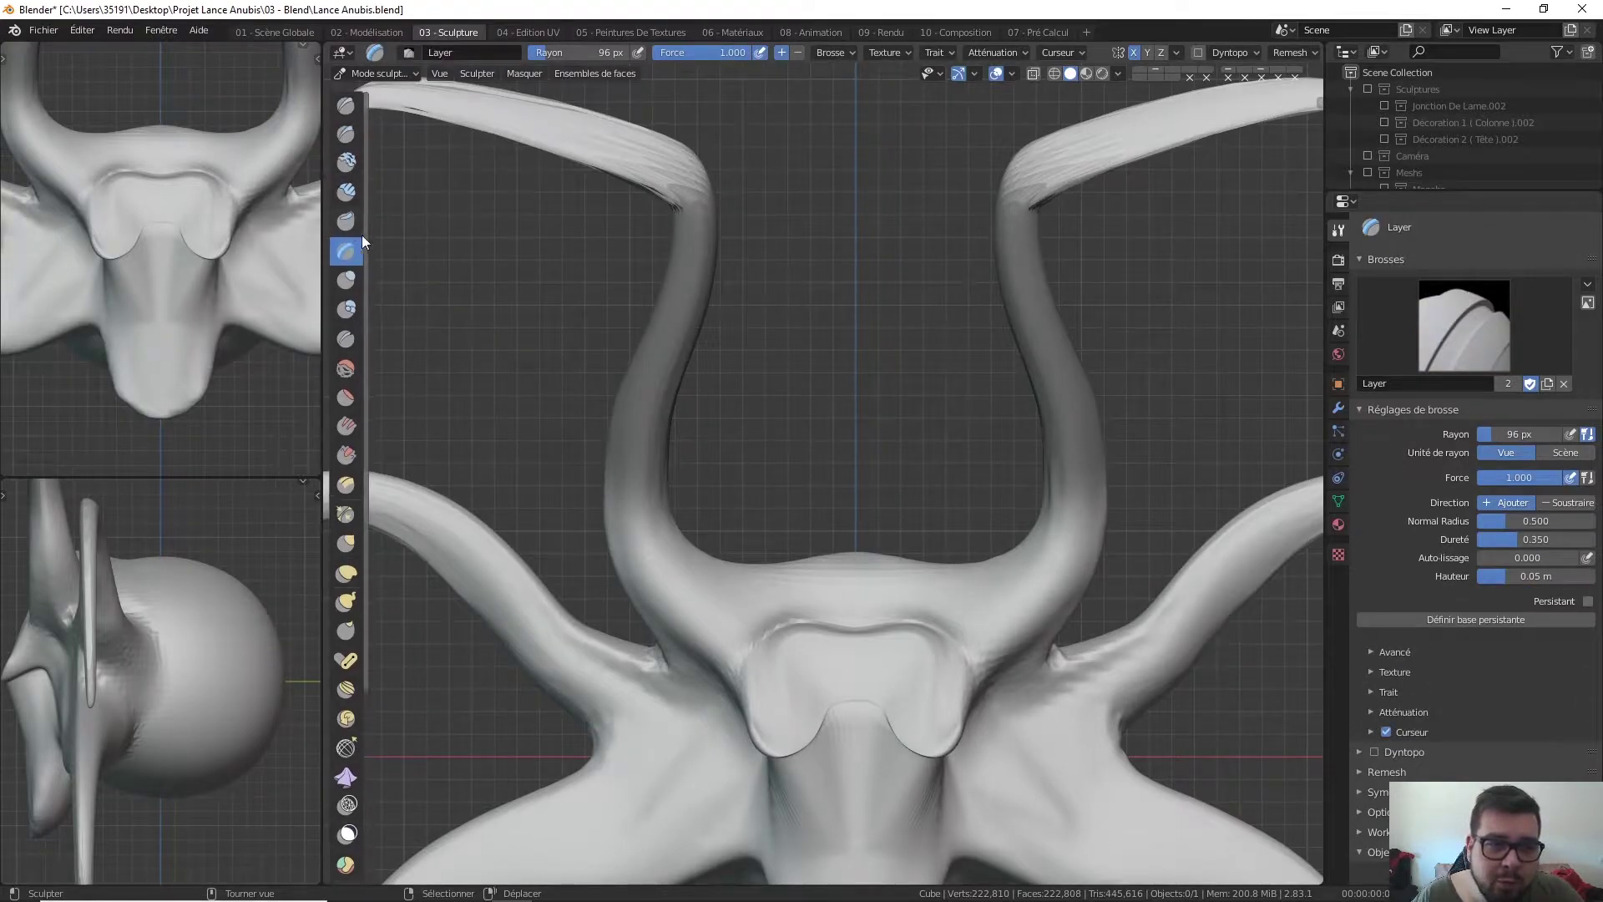
{"action": "left_click", "coordinate": [349, 190]}
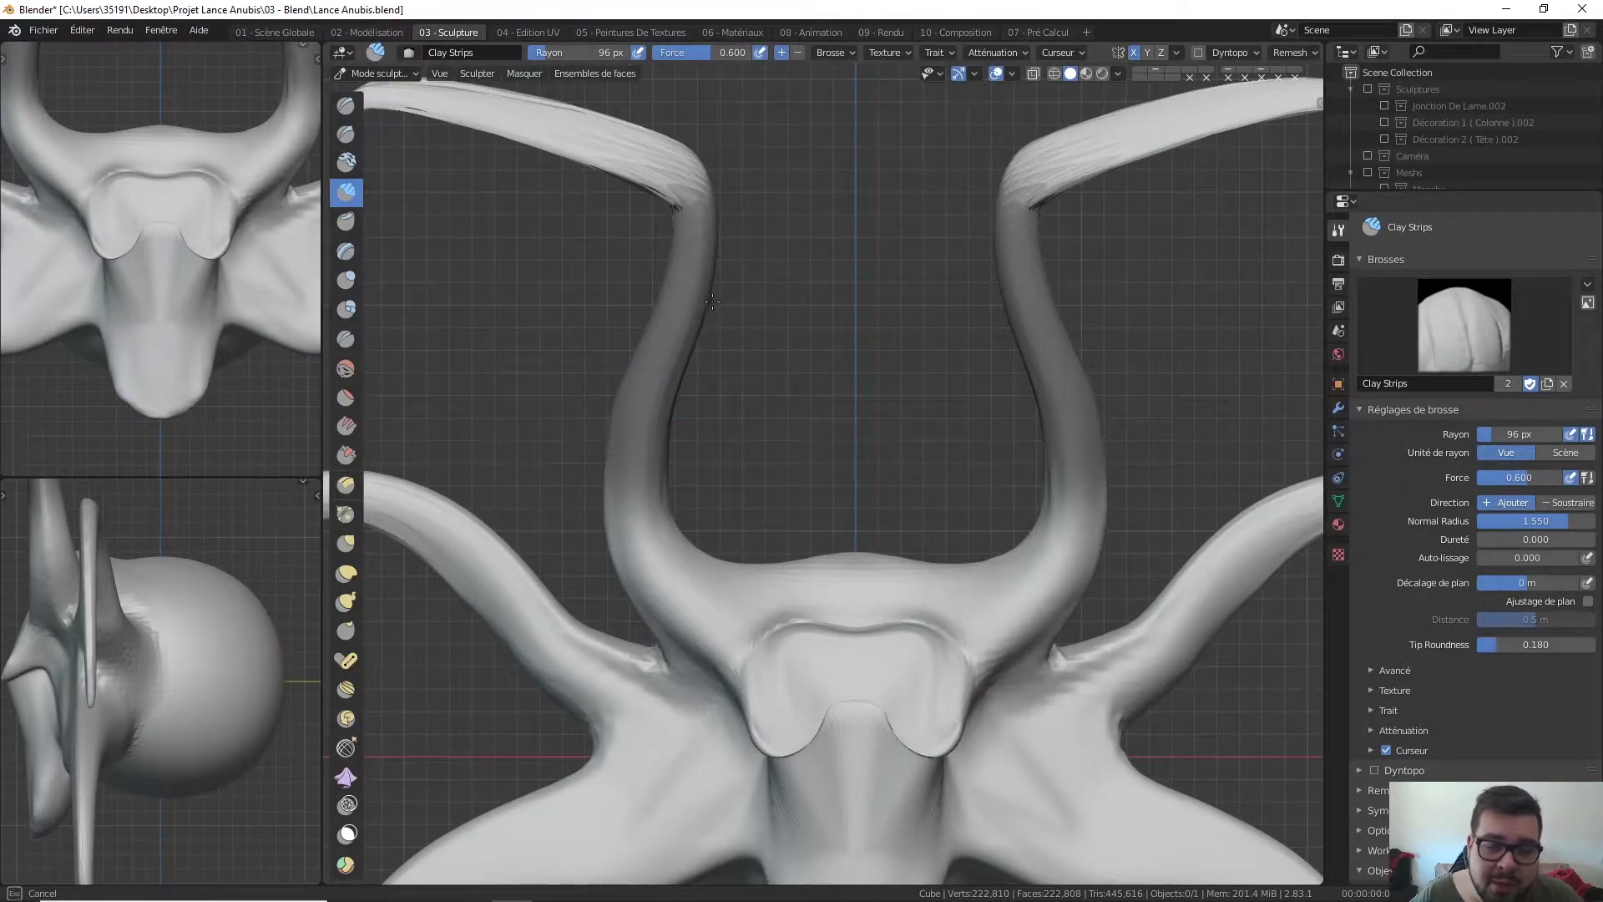
{"action": "mouse_move", "coordinate": [695, 538]}
{"action": "left_mouse_down"}
{"action": "mouse_move", "coordinate": [623, 540]}
{"action": "mouse_move", "coordinate": [655, 518]}
{"action": "mouse_move", "coordinate": [672, 536]}
{"action": "mouse_move", "coordinate": [660, 578]}
{"action": "left_mouse_up"}
{"action": "middle_click_drag", "start_coordinate": [660, 577], "coordinate": [637, 555]}
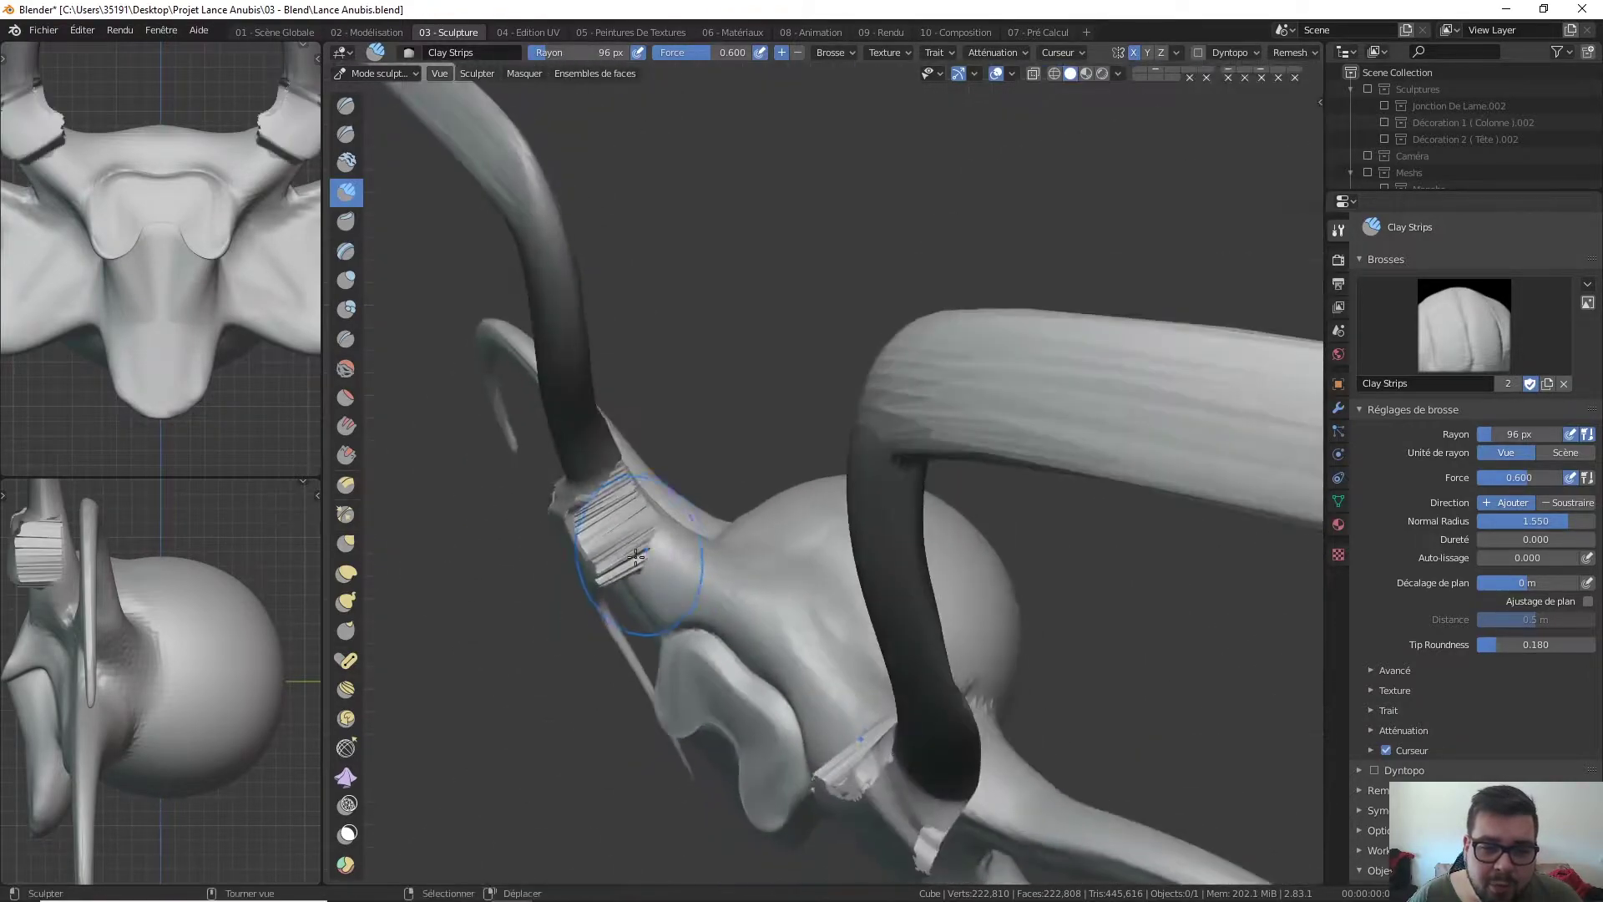
{"action": "middle_click_drag", "start_coordinate": [684, 436], "coordinate": [582, 404]}
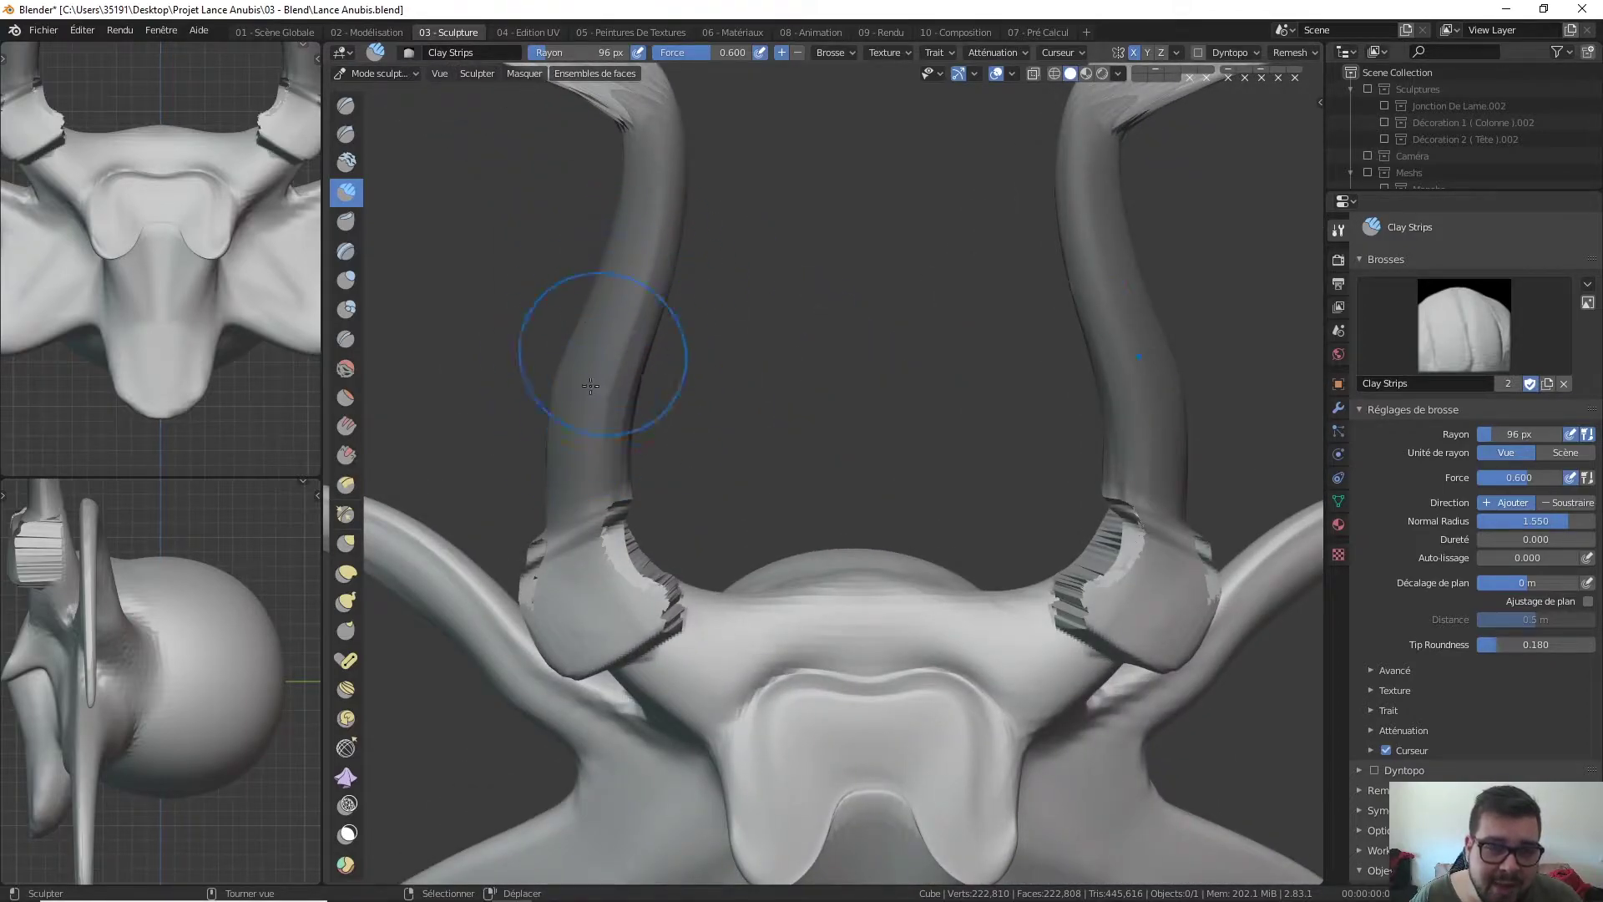
{"action": "key", "text": "ctrl+z"}
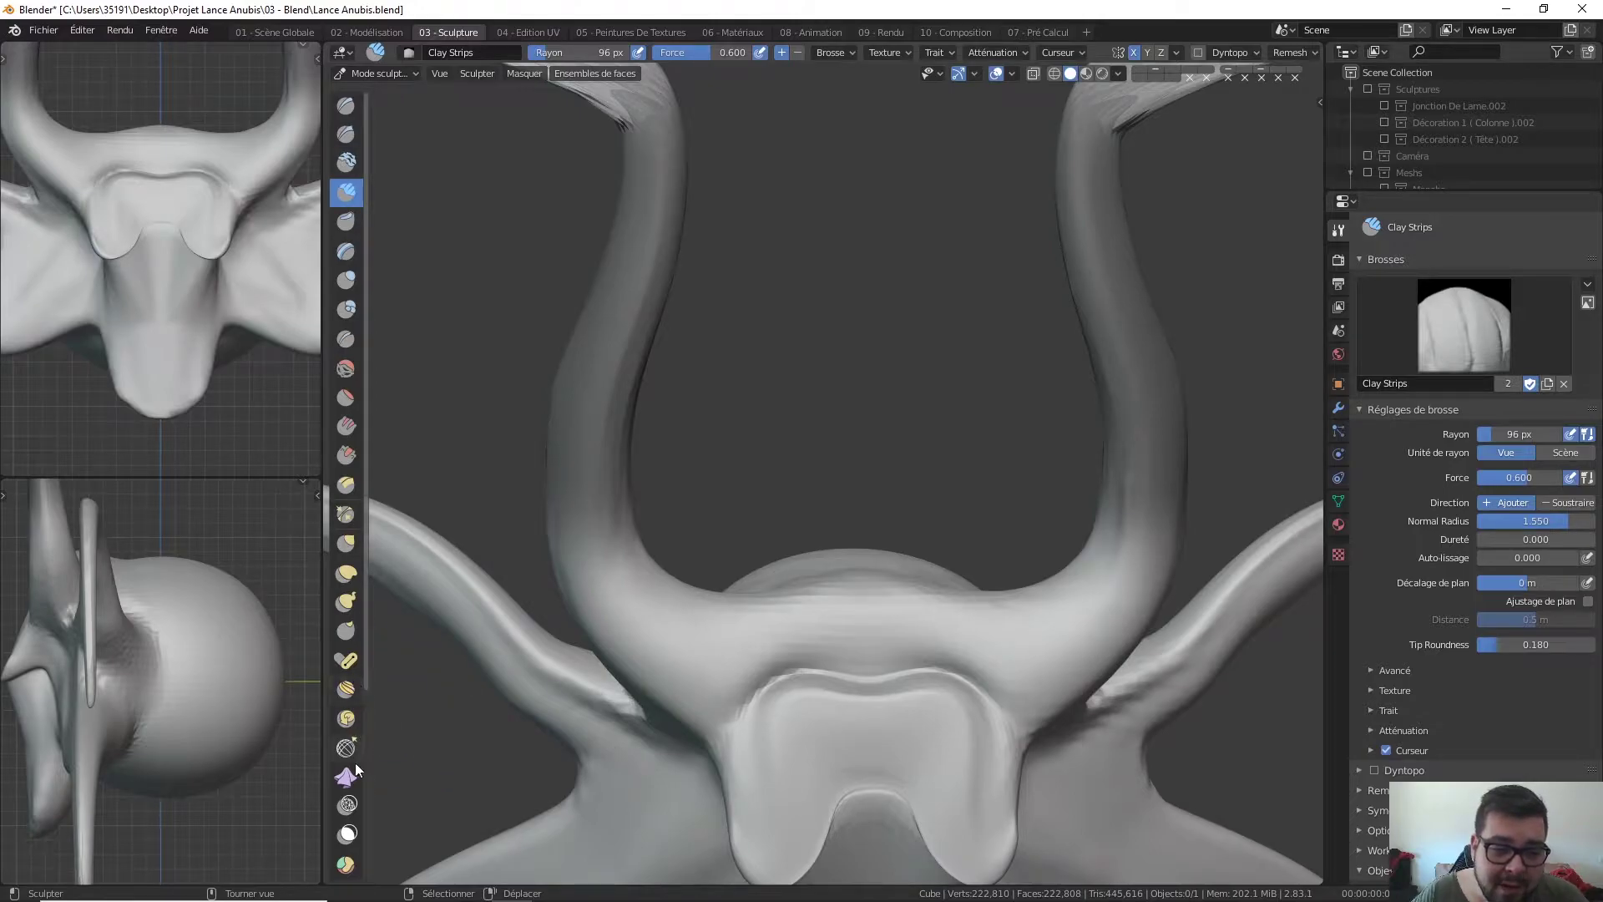
Paint two mirrored eye shapes on the back of the sphere with the Mask brush at a 26 px radius
{"action": "left_click", "coordinate": [348, 833]}
{"action": "mouse_move", "coordinate": [845, 591]}
{"action": "middle_mouse_down"}
{"action": "mouse_move", "coordinate": [845, 433]}
{"action": "mouse_move", "coordinate": [849, 524]}
{"action": "mouse_move", "coordinate": [918, 472]}
{"action": "mouse_move", "coordinate": [877, 483]}
{"action": "mouse_move", "coordinate": [882, 359]}
{"action": "mouse_move", "coordinate": [873, 376]}
{"action": "middle_mouse_up"}
{"action": "mouse_move", "coordinate": [955, 490]}
{"action": "middle_mouse_down", "text": "alt"}
{"action": "mouse_move", "coordinate": [963, 522]}
{"action": "mouse_move", "coordinate": [860, 329]}
{"action": "middle_mouse_up", "text": "alt"}
{"action": "key", "text": "f"}
{"action": "left_click", "coordinate": [783, 365]}
{"action": "key", "text": "f"}
{"action": "left_click", "coordinate": [776, 382]}
{"action": "mouse_move", "coordinate": [739, 364]}
{"action": "left_mouse_down"}
{"action": "mouse_move", "coordinate": [666, 395]}
{"action": "mouse_move", "coordinate": [719, 412]}
{"action": "mouse_move", "coordinate": [687, 416]}
{"action": "left_mouse_up"}
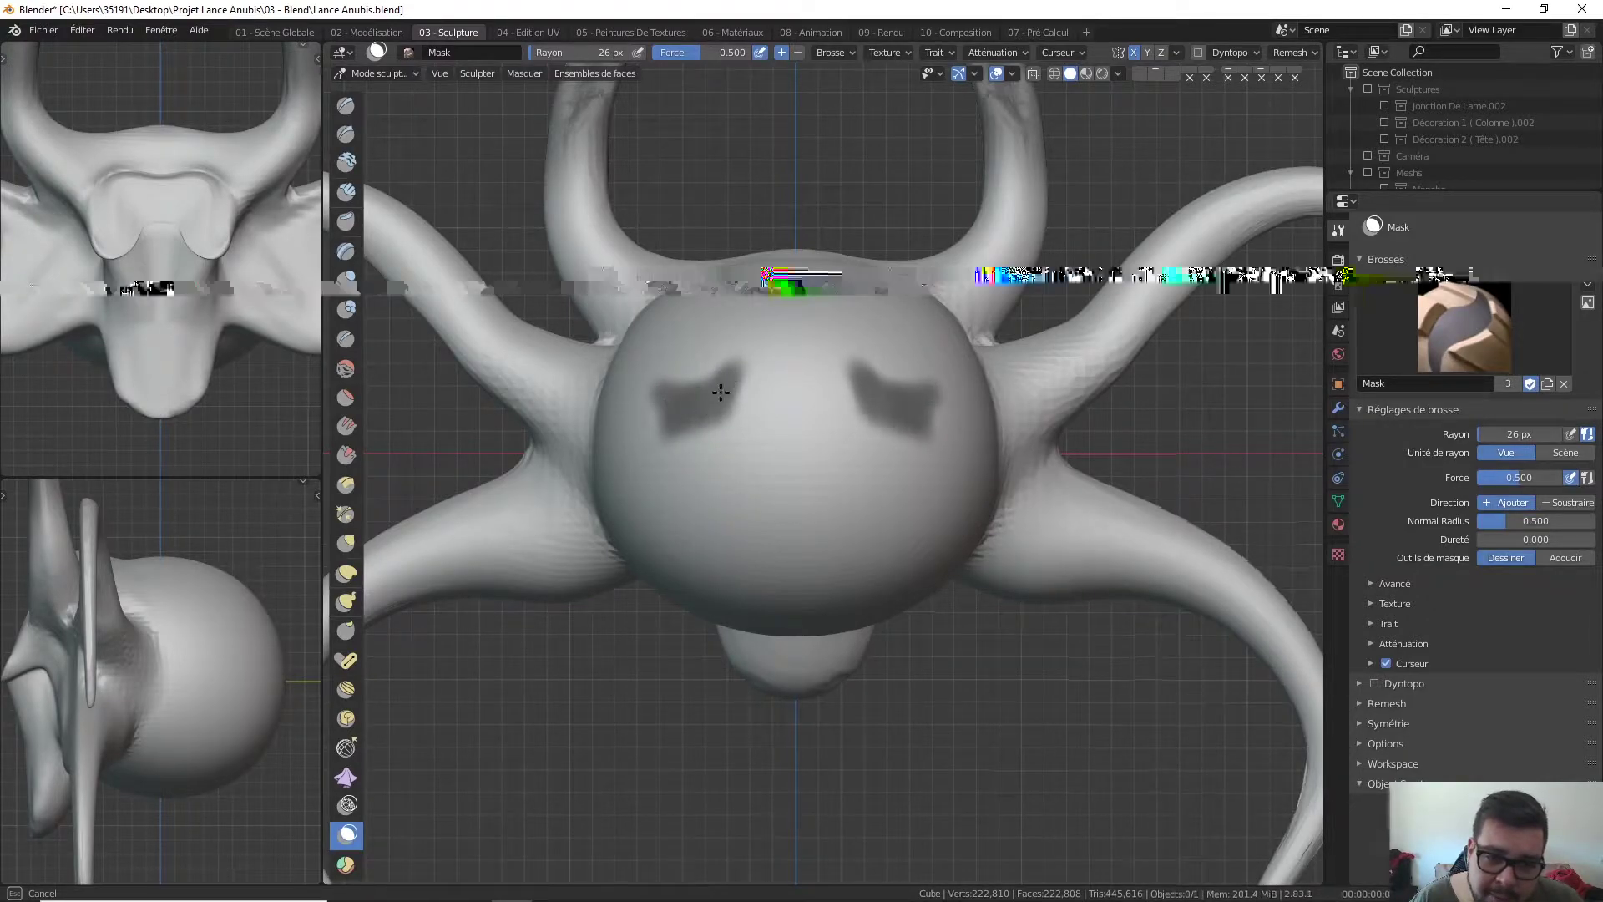
Mask a nose line, a mouth outline with horizontal bars and curved cheek lines below the eye shapes on the sphere
{"action": "mouse_move", "coordinate": [801, 365]}
{"action": "left_mouse_down"}
{"action": "mouse_move", "coordinate": [789, 457]}
{"action": "mouse_move", "coordinate": [701, 523]}
{"action": "mouse_move", "coordinate": [734, 591]}
{"action": "mouse_move", "coordinate": [822, 597]}
{"action": "mouse_move", "coordinate": [826, 556]}
{"action": "mouse_move", "coordinate": [780, 559]}
{"action": "mouse_move", "coordinate": [877, 532]}
{"action": "mouse_move", "coordinate": [822, 532]}
{"action": "mouse_move", "coordinate": [844, 532]}
{"action": "left_mouse_up"}
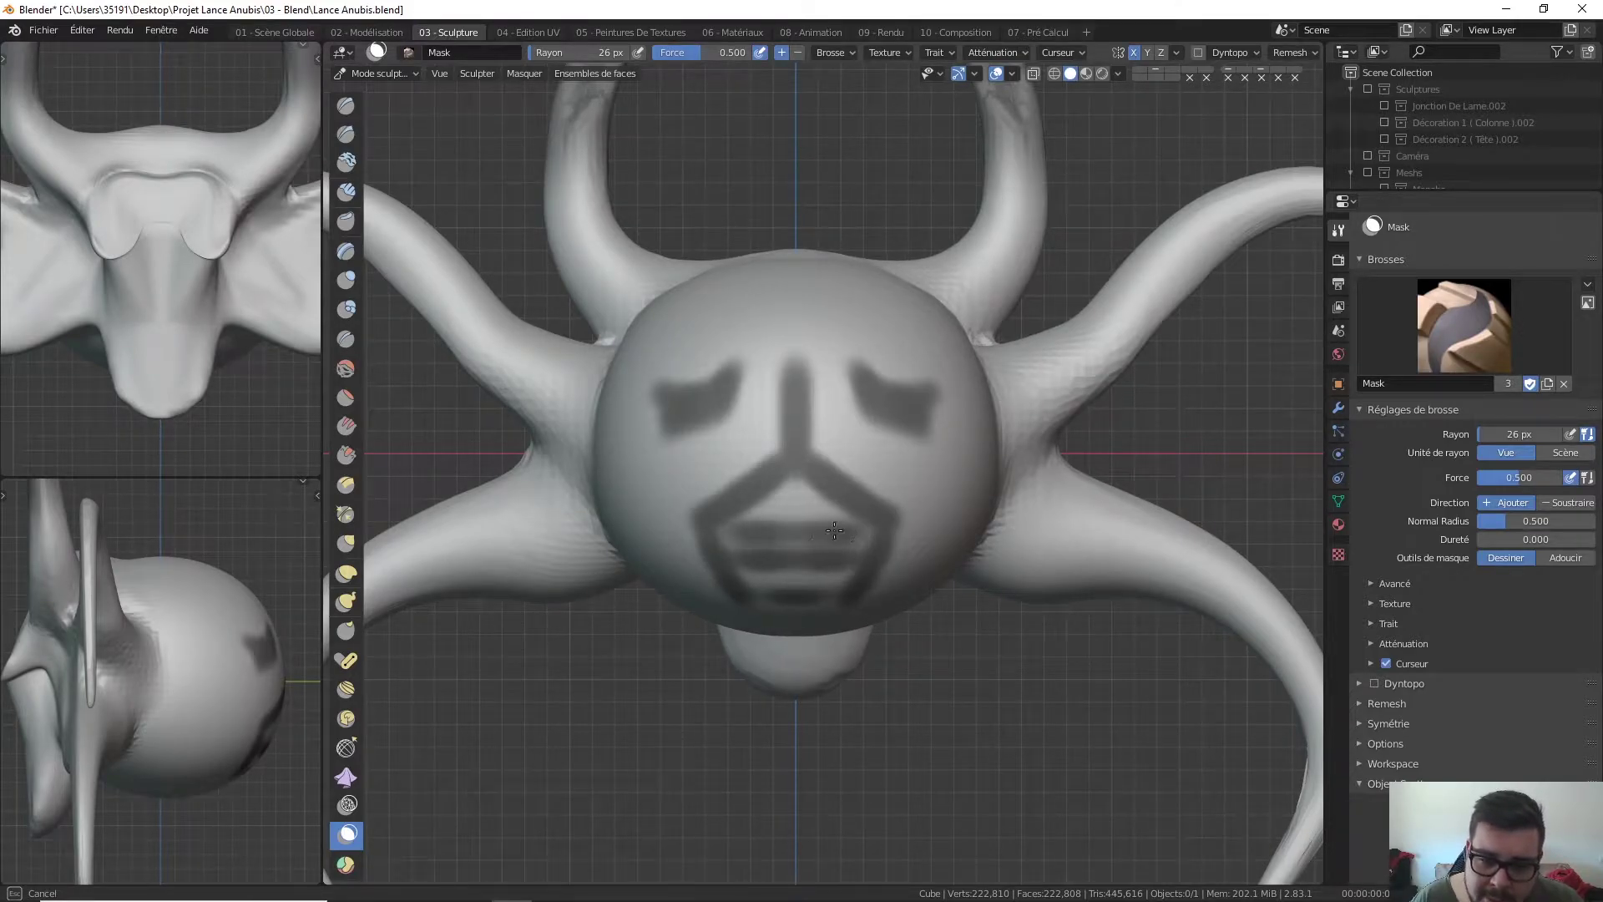
{"action": "mouse_move", "coordinate": [727, 523]}
{"action": "left_mouse_down"}
{"action": "mouse_move", "coordinate": [793, 555]}
{"action": "mouse_move", "coordinate": [716, 594]}
{"action": "mouse_move", "coordinate": [783, 587]}
{"action": "left_mouse_up"}
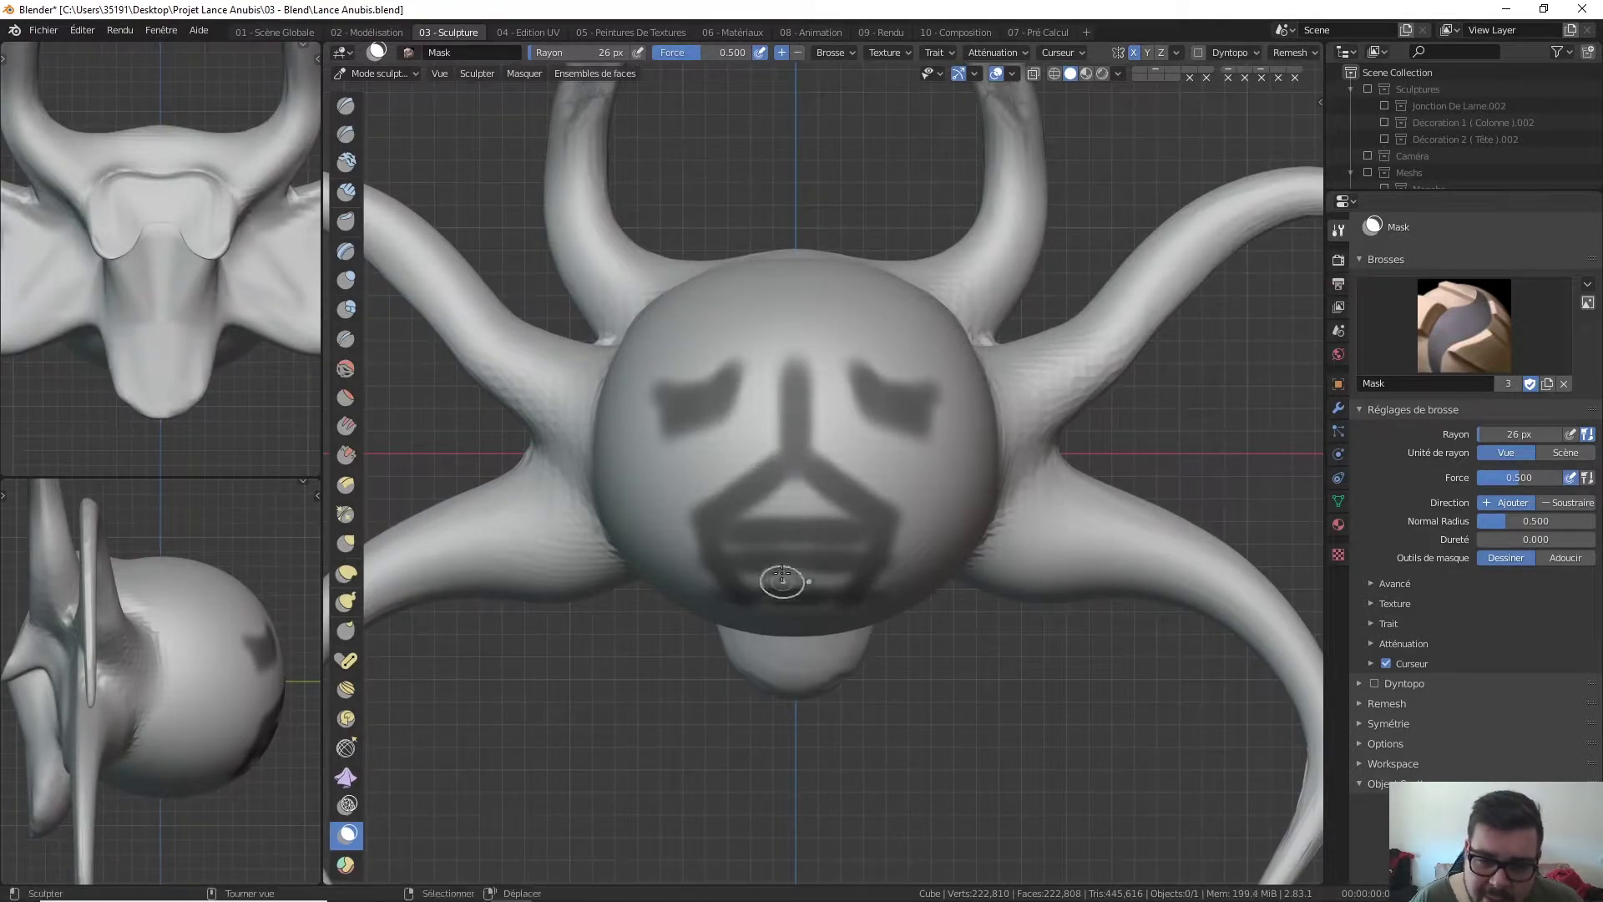
{"action": "left_click_drag", "start_coordinate": [622, 461], "coordinate": [642, 576]}
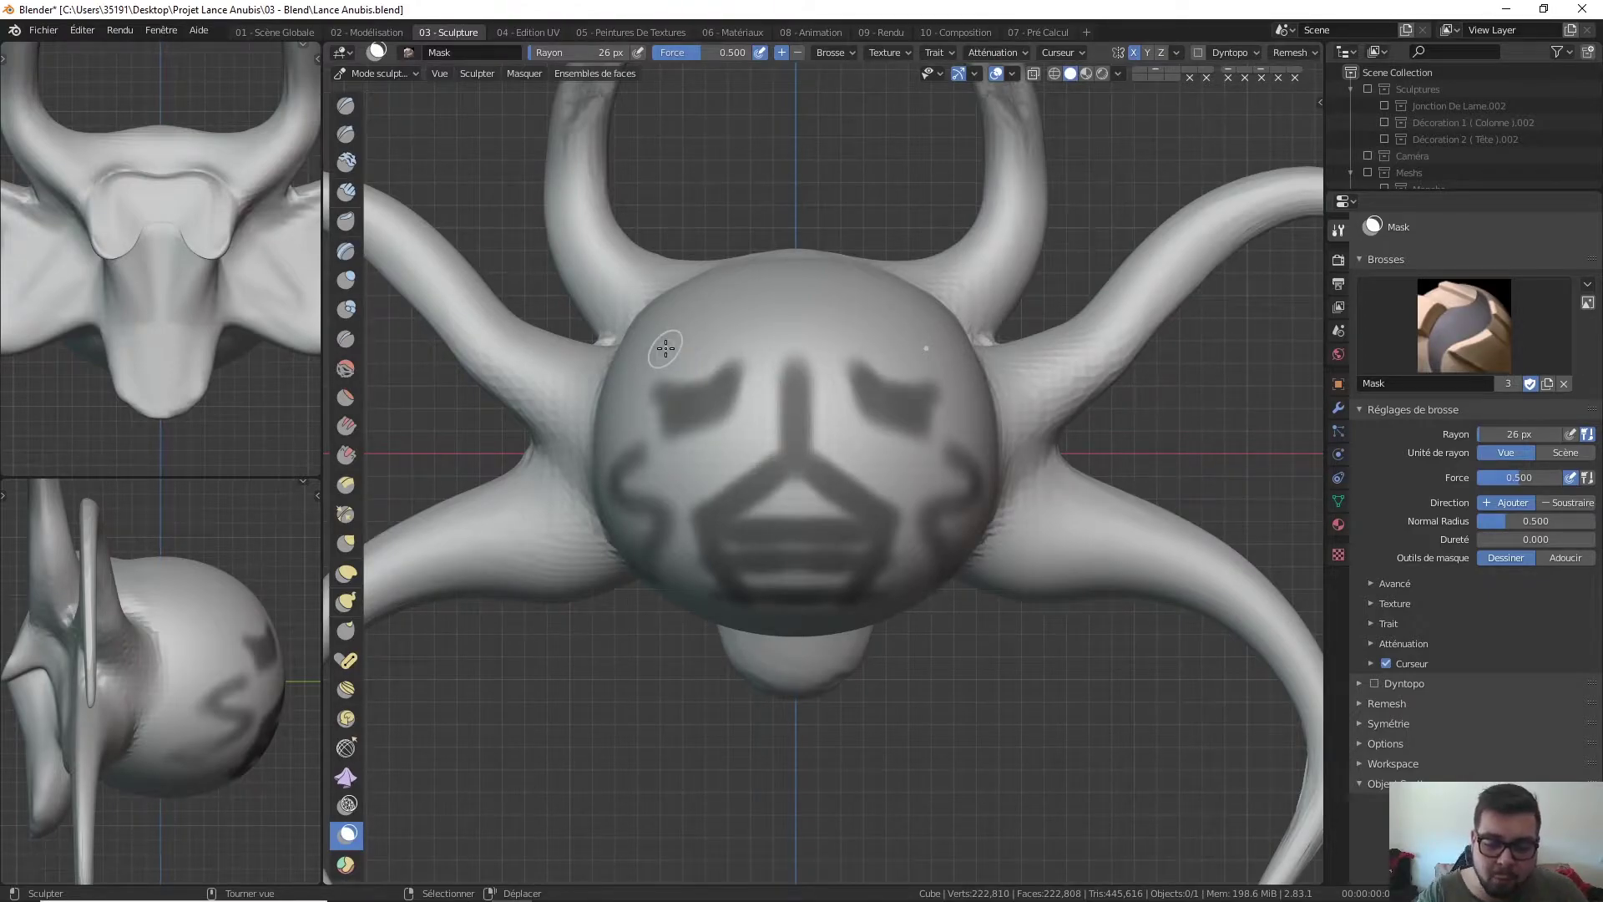
Raise the face pattern through the inverted mask with the Draw brush at an 80 px radius, and clear the mask
{"action": "key", "text": "ctrl+i"}
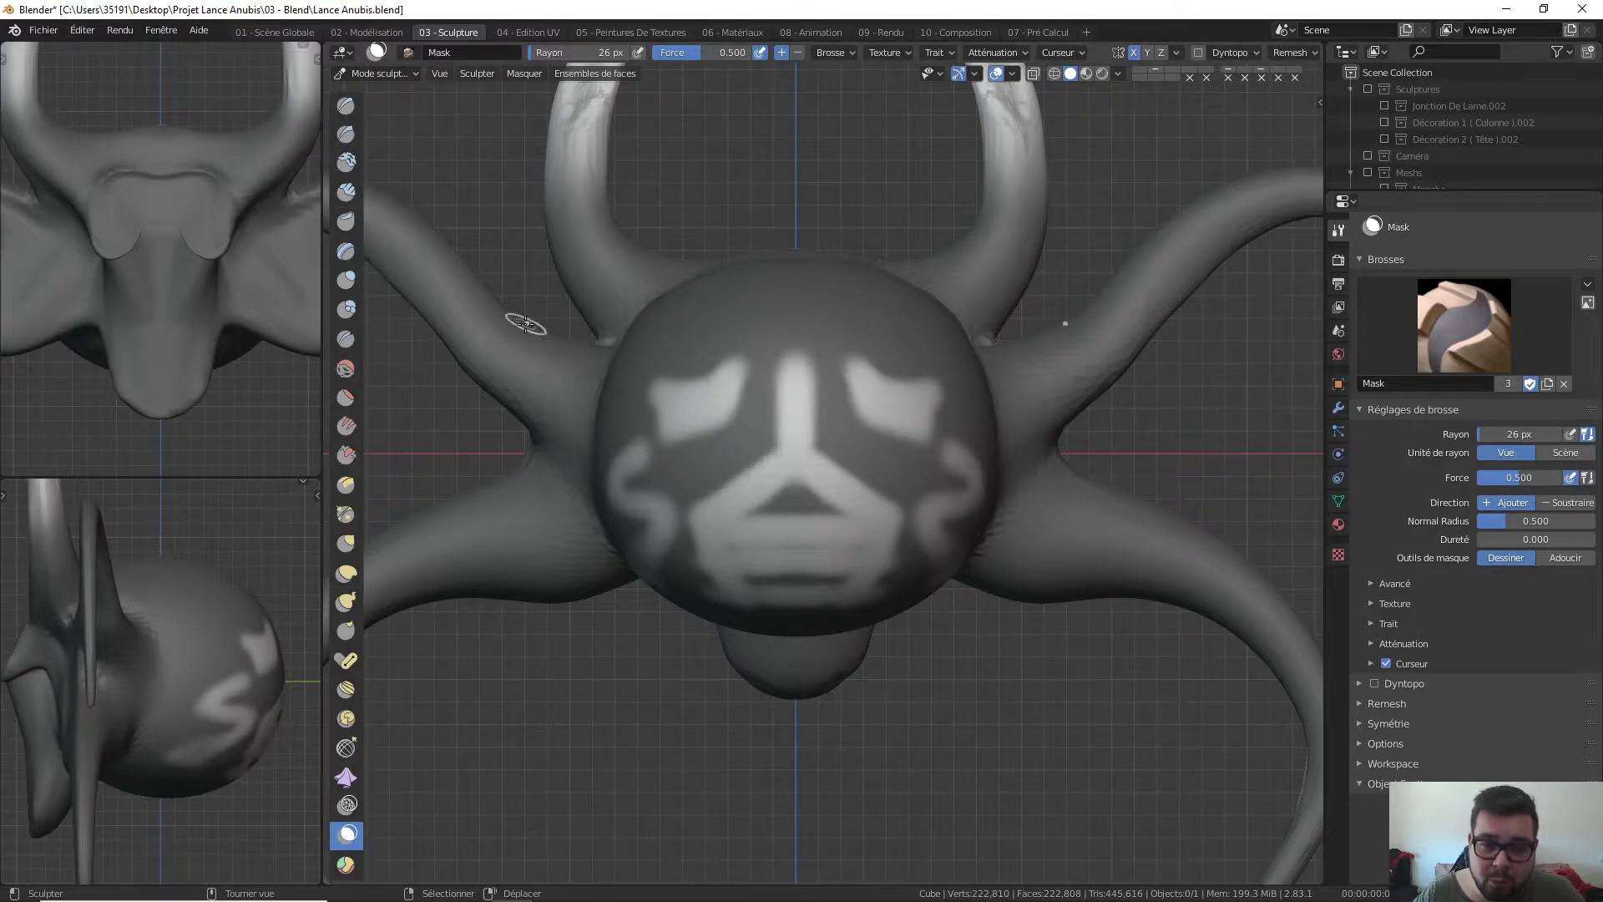
{"action": "left_click", "coordinate": [346, 105]}
{"action": "key", "text": "f"}
{"action": "mouse_move", "coordinate": [797, 389]}
{"action": "left_mouse_down"}
{"action": "mouse_move", "coordinate": [797, 485]}
{"action": "mouse_move", "coordinate": [868, 543]}
{"action": "mouse_move", "coordinate": [733, 597]}
{"action": "mouse_move", "coordinate": [668, 568]}
{"action": "mouse_move", "coordinate": [635, 501]}
{"action": "mouse_move", "coordinate": [612, 520]}
{"action": "mouse_move", "coordinate": [639, 543]}
{"action": "left_mouse_up"}
{"action": "mouse_move", "coordinate": [668, 388]}
{"action": "left_mouse_down"}
{"action": "mouse_move", "coordinate": [734, 375]}
{"action": "mouse_move", "coordinate": [705, 383]}
{"action": "left_mouse_up"}
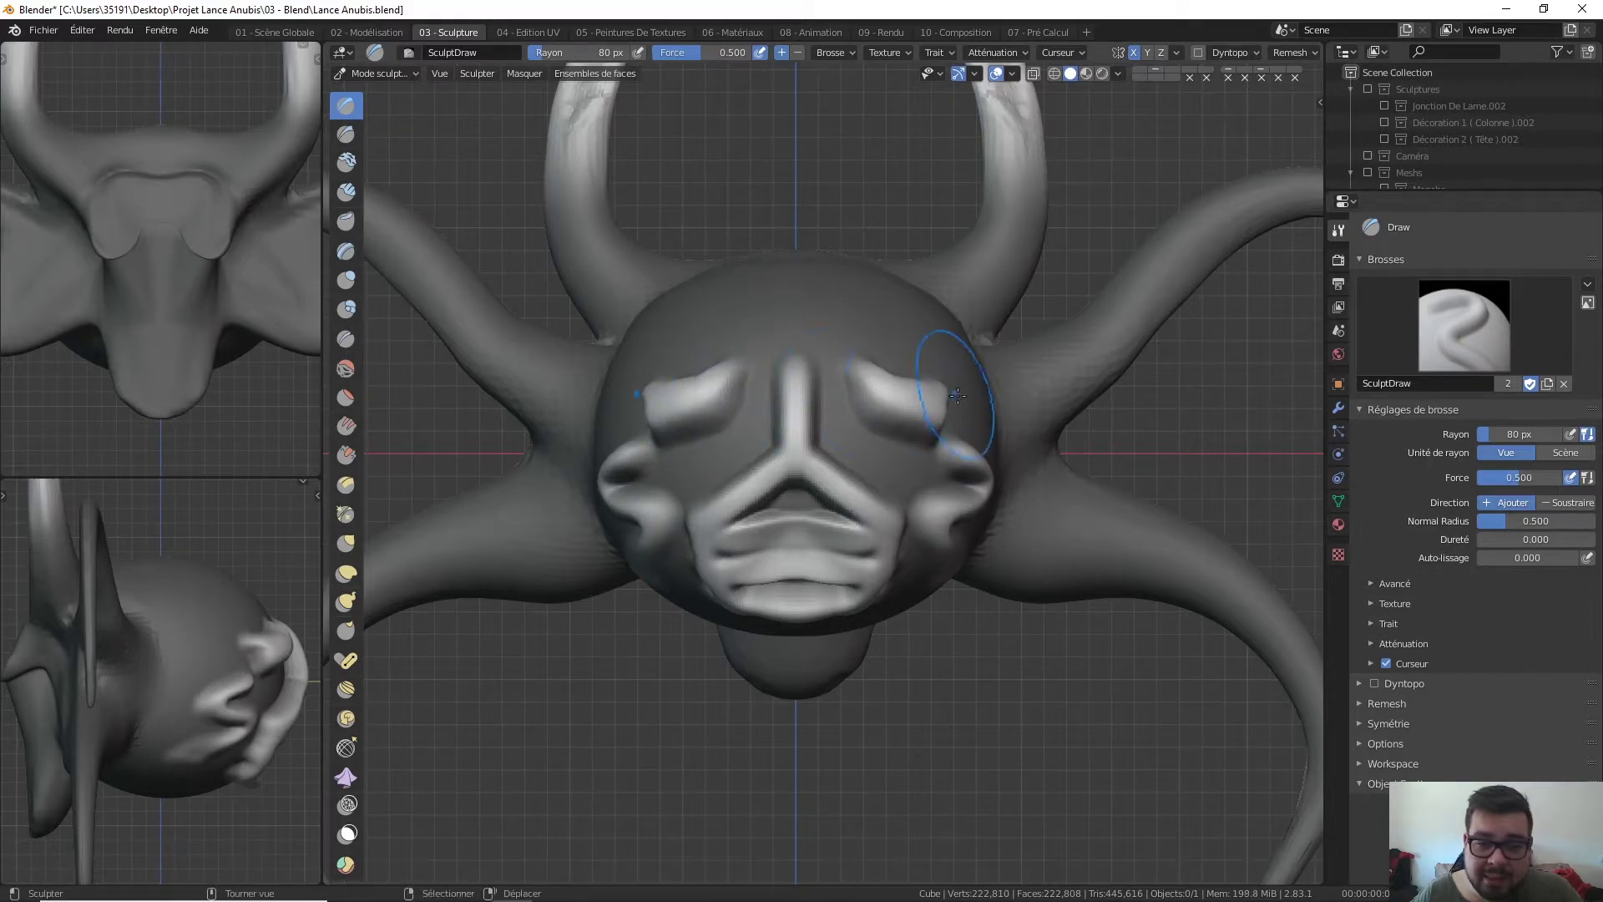
{"action": "key", "text": "alt+m"}
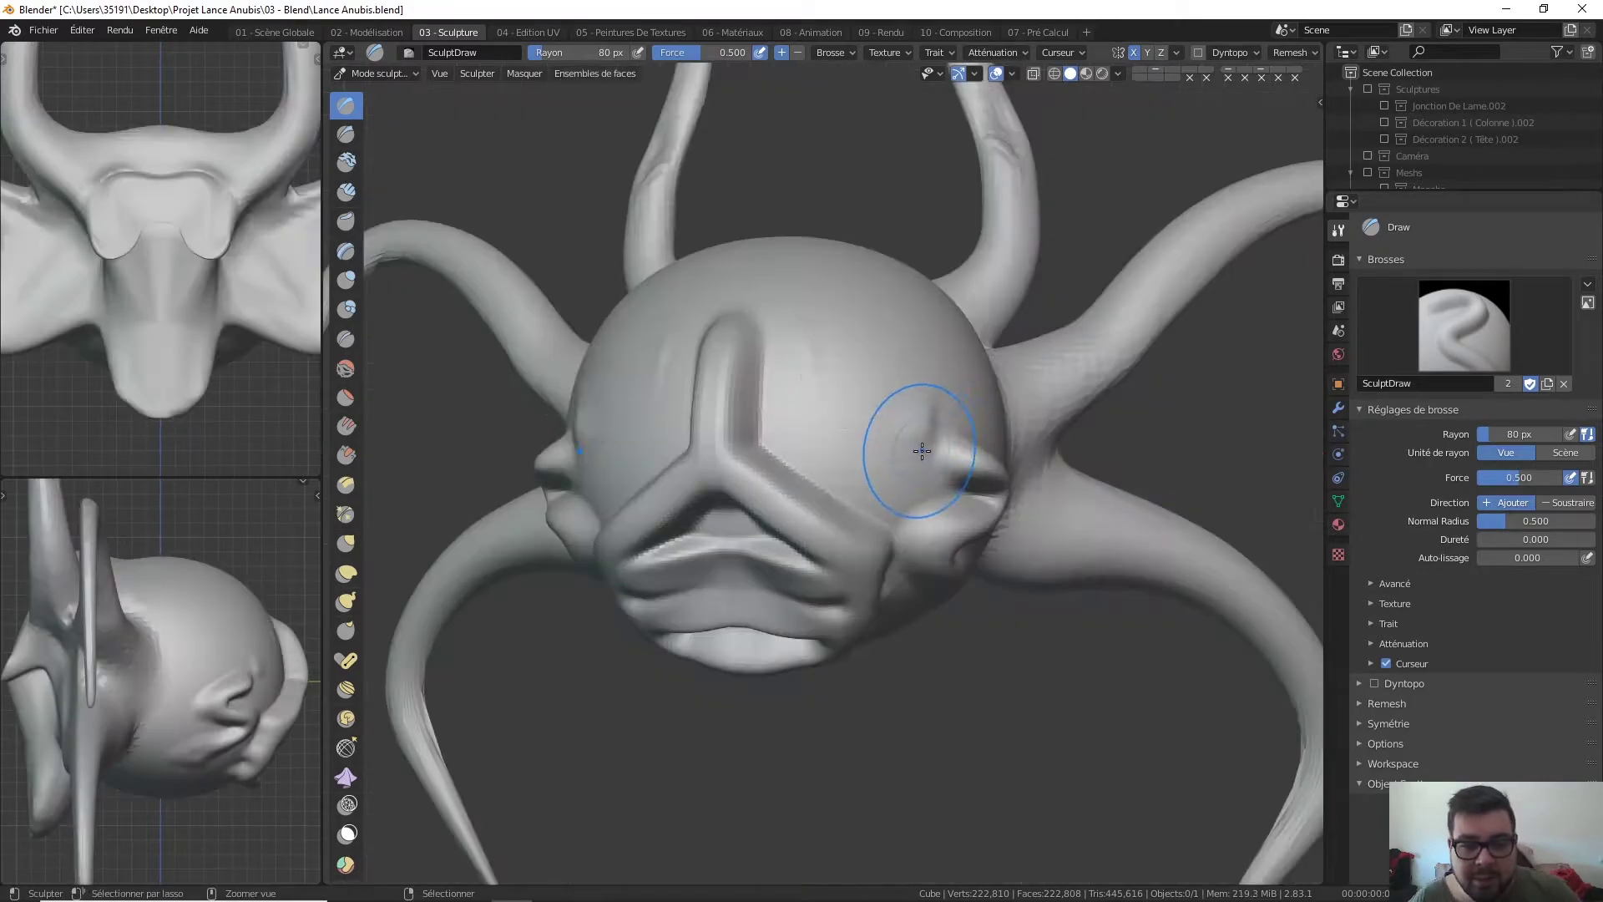
Undo the face sculpting and masking on the sphere until its surface is smooth and unmasked
{"action": "key", "text": "ctrl+z"}
{"action": "key", "text": "ctrl+z"}
{"action": "key", "text": "ctrl+z"}
{"action": "key", "text": "ctrl+z"}
{"action": "key", "text": "ctrl+z"}
{"action": "key", "text": "ctrl+z"}
{"action": "key", "text": "ctrl+z"}
{"action": "key", "text": "ctrl+z"}
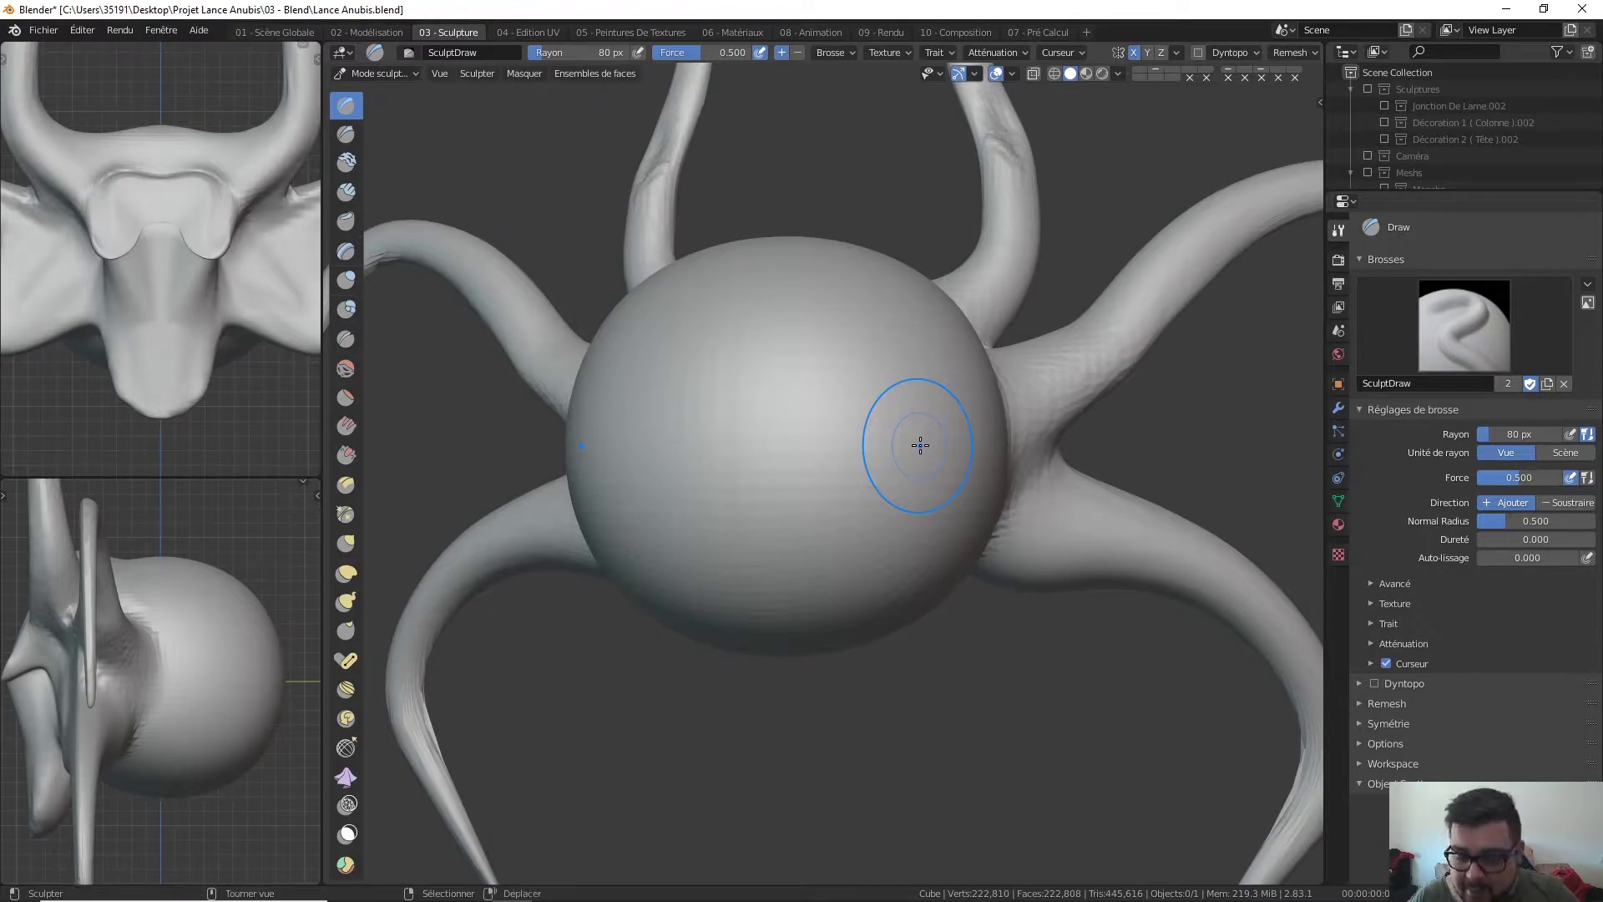
Paint eye, nose and mouth patches on the back of the sphere with the Draw Face Sets brush
{"action": "key", "text": "ctrl+KP_1"}
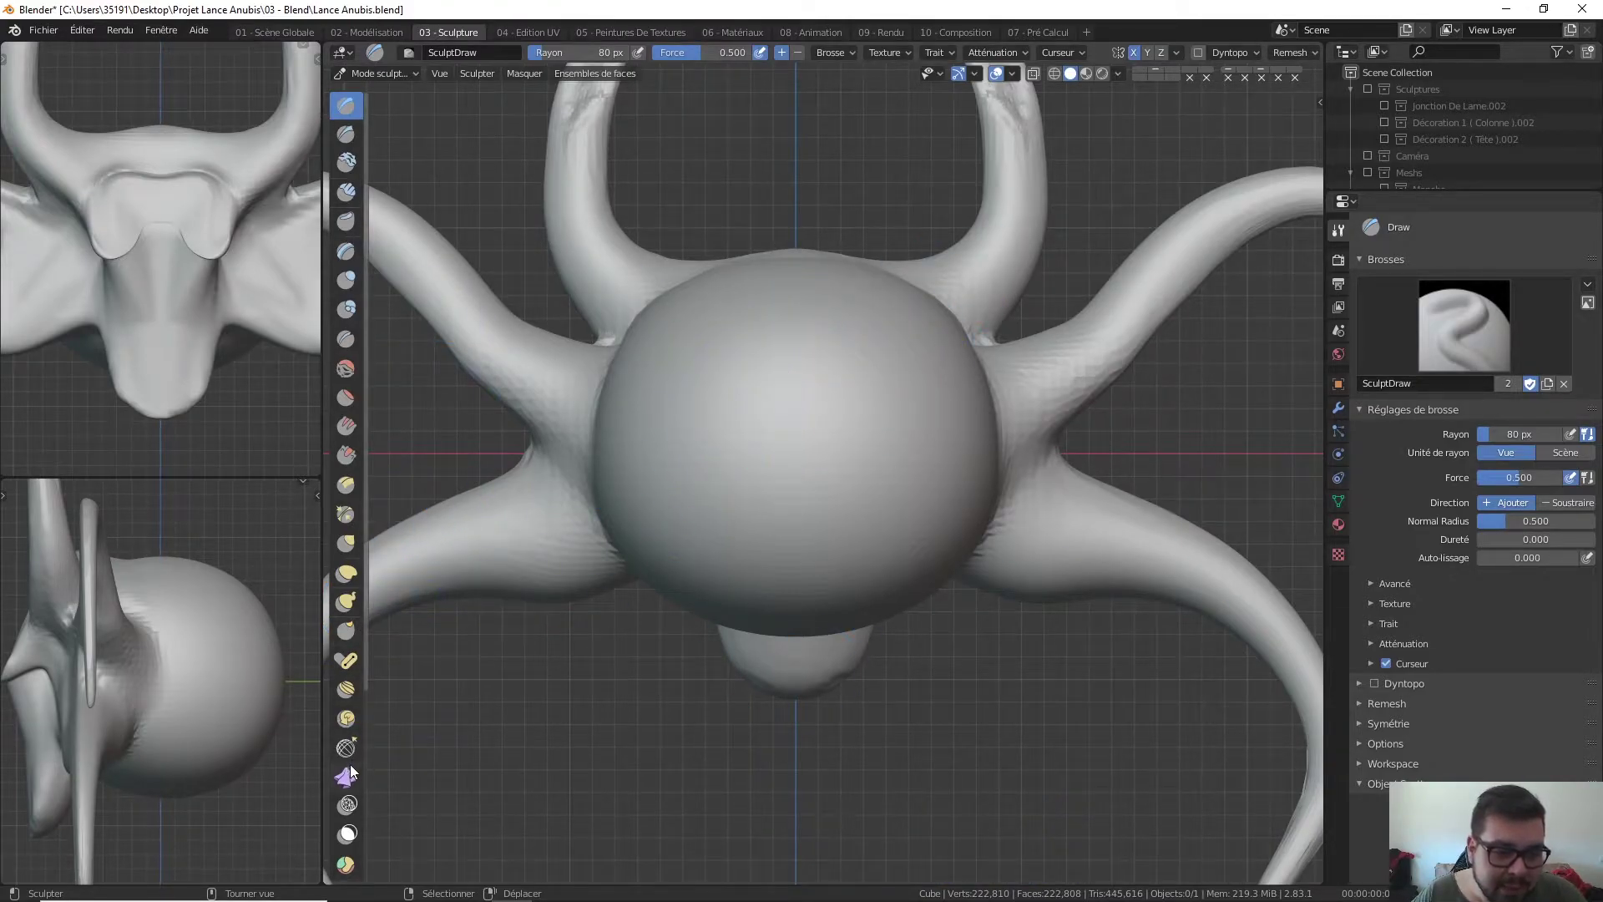
{"action": "left_click", "coordinate": [351, 815]}
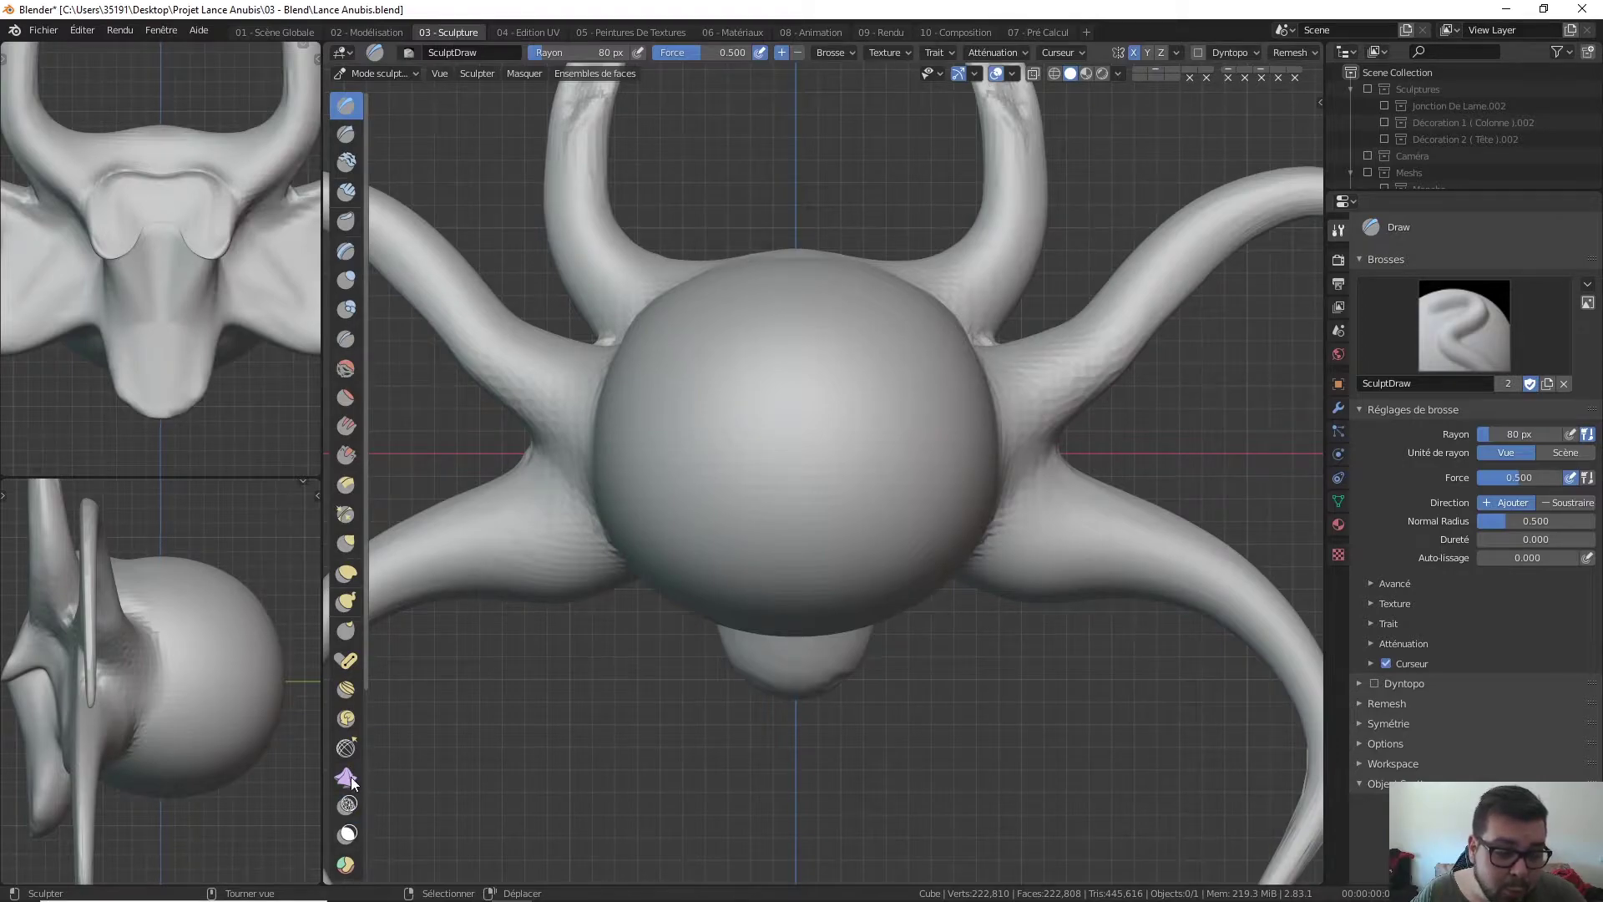
{"action": "scroll", "coordinate": [354, 561], "scroll_direction": "down", "scroll_amount": 7}
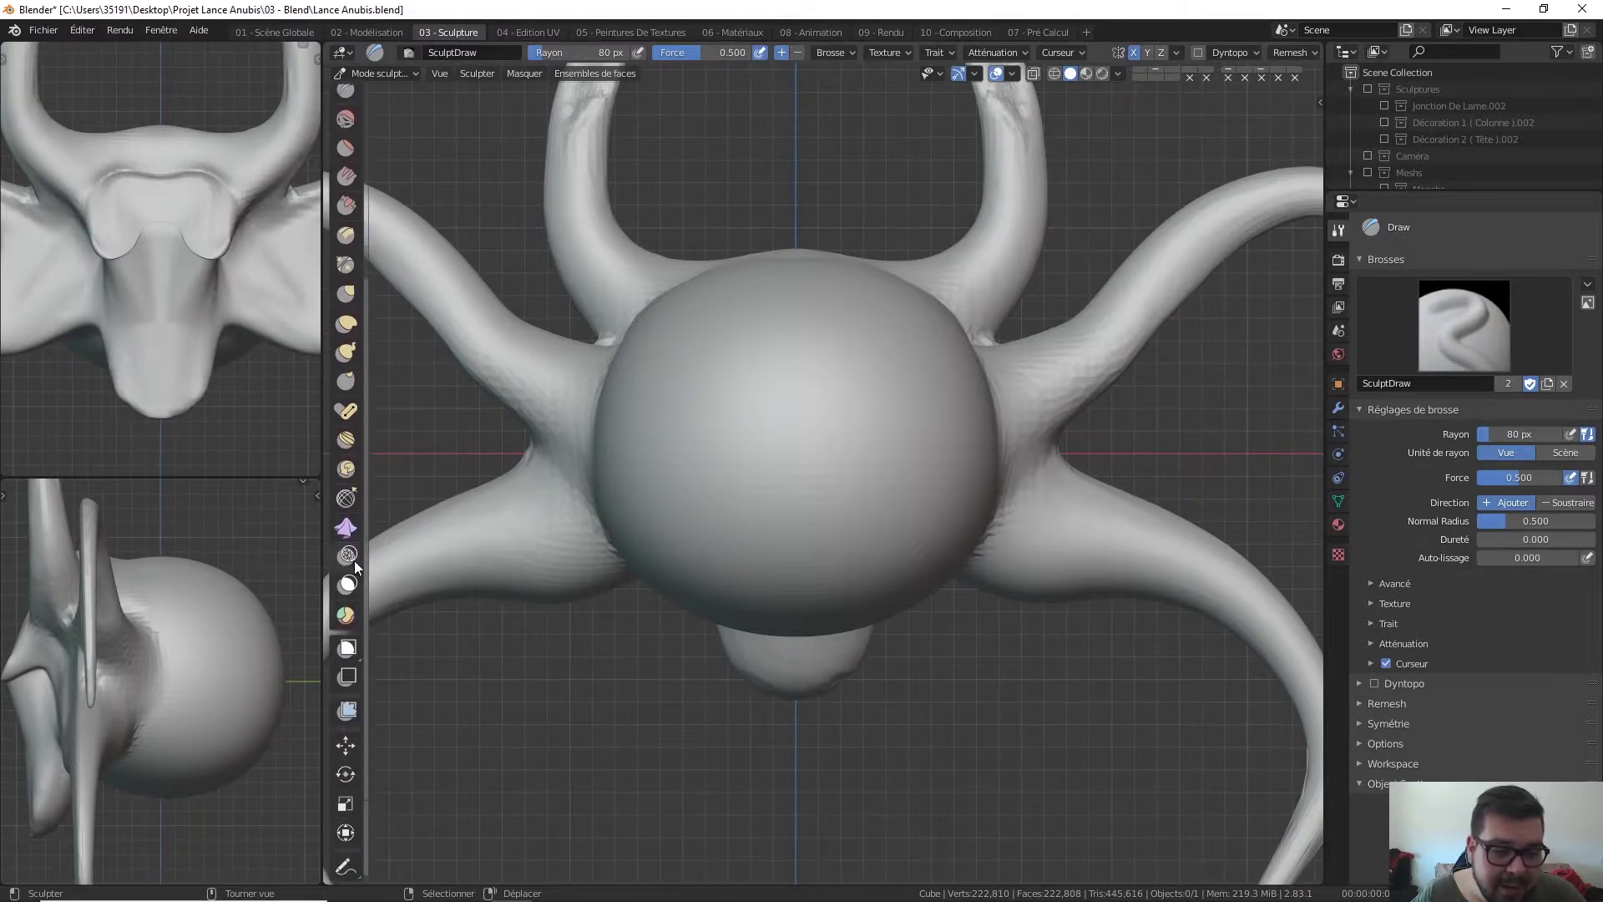
{"action": "left_click", "coordinate": [349, 622]}
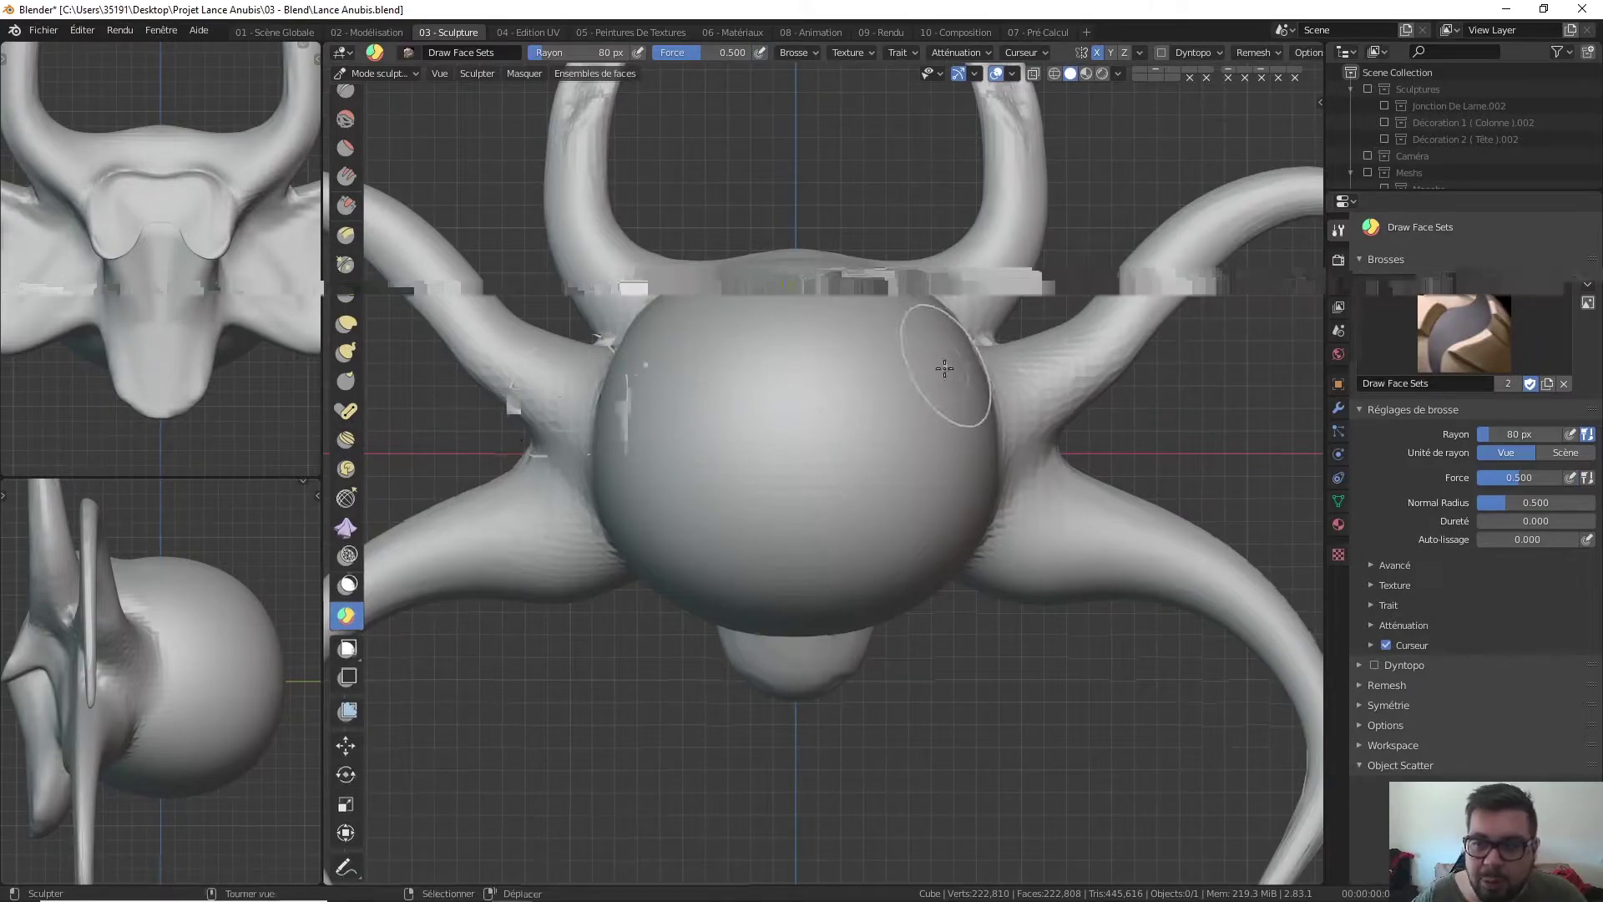
{"action": "middle_click_drag", "start_coordinate": [968, 355], "coordinate": [888, 322]}
{"action": "mouse_move", "coordinate": [877, 338]}
{"action": "left_mouse_down"}
{"action": "mouse_move", "coordinate": [868, 401]}
{"action": "mouse_move", "coordinate": [763, 440]}
{"action": "left_mouse_up"}
{"action": "mouse_move", "coordinate": [760, 354]}
{"action": "left_mouse_down"}
{"action": "mouse_move", "coordinate": [729, 499]}
{"action": "mouse_move", "coordinate": [751, 467]}
{"action": "mouse_move", "coordinate": [743, 538]}
{"action": "mouse_move", "coordinate": [734, 500]}
{"action": "mouse_move", "coordinate": [709, 568]}
{"action": "mouse_move", "coordinate": [752, 601]}
{"action": "mouse_move", "coordinate": [690, 618]}
{"action": "mouse_move", "coordinate": [868, 626]}
{"action": "left_mouse_up"}
{"action": "mouse_move", "coordinate": [816, 401]}
{"action": "left_mouse_down"}
{"action": "mouse_move", "coordinate": [869, 392]}
{"action": "mouse_move", "coordinate": [918, 418]}
{"action": "left_mouse_up"}
{"action": "mouse_move", "coordinate": [848, 333]}
{"action": "left_mouse_down"}
{"action": "mouse_move", "coordinate": [876, 384]}
{"action": "mouse_move", "coordinate": [961, 398]}
{"action": "left_mouse_up"}
Paint several face sets over both horns, covering most of their length from behind with one final set
{"action": "mouse_move", "coordinate": [998, 213]}
{"action": "left_mouse_down"}
{"action": "mouse_move", "coordinate": [1002, 136]}
{"action": "mouse_move", "coordinate": [989, 205]}
{"action": "left_mouse_up"}
{"action": "key", "text": "KP_7"}
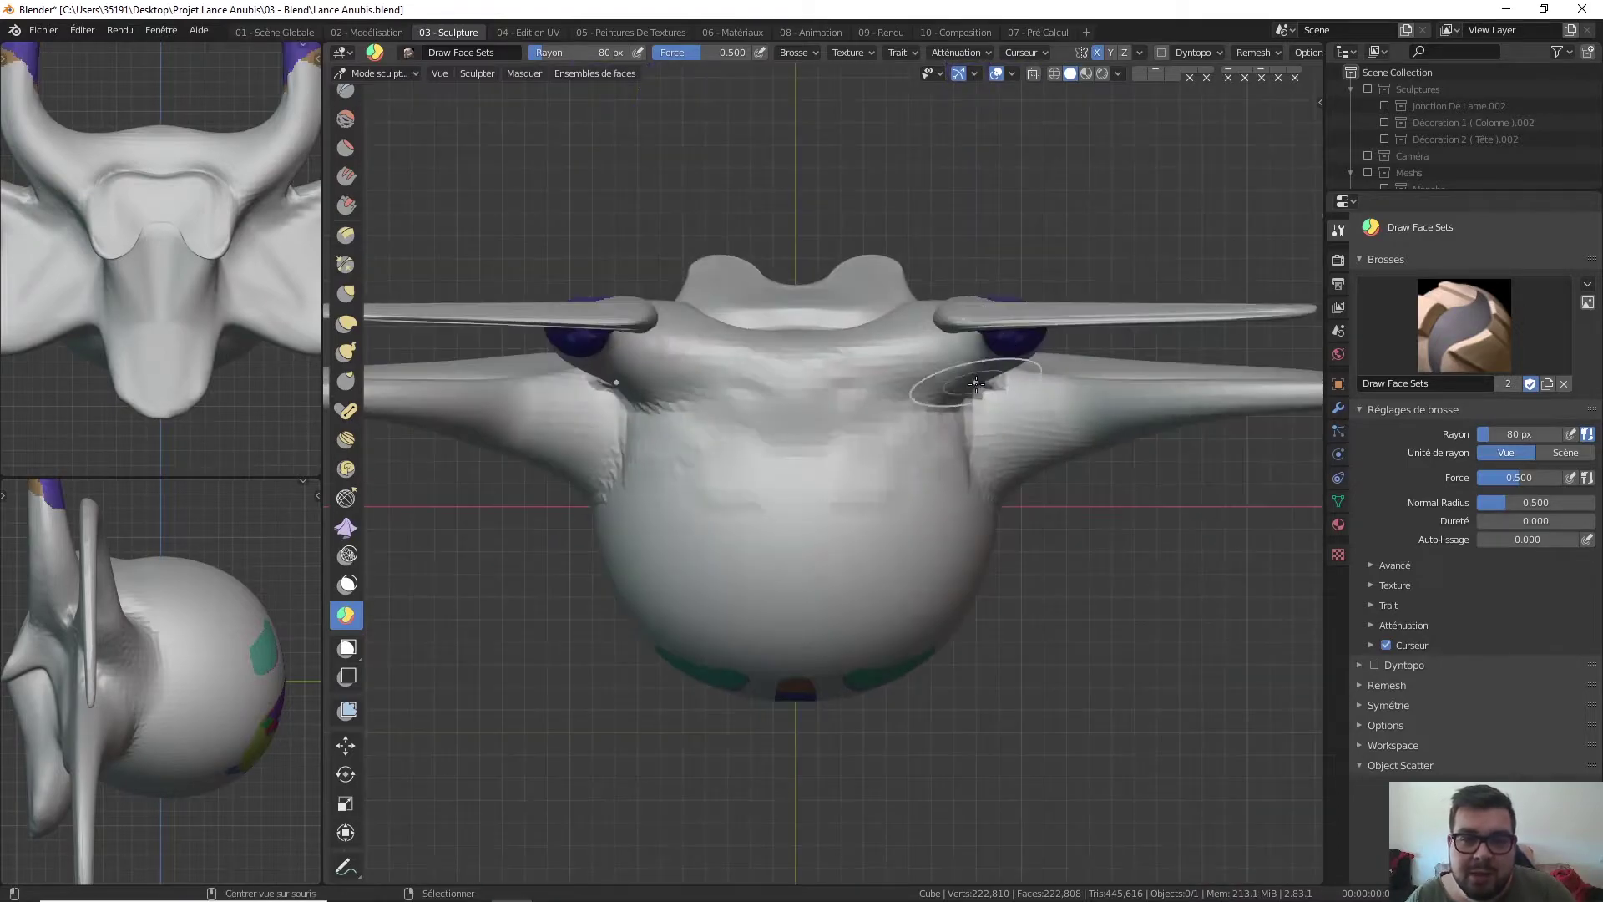
{"action": "left_click_drag", "start_coordinate": [1012, 315], "coordinate": [952, 350]}
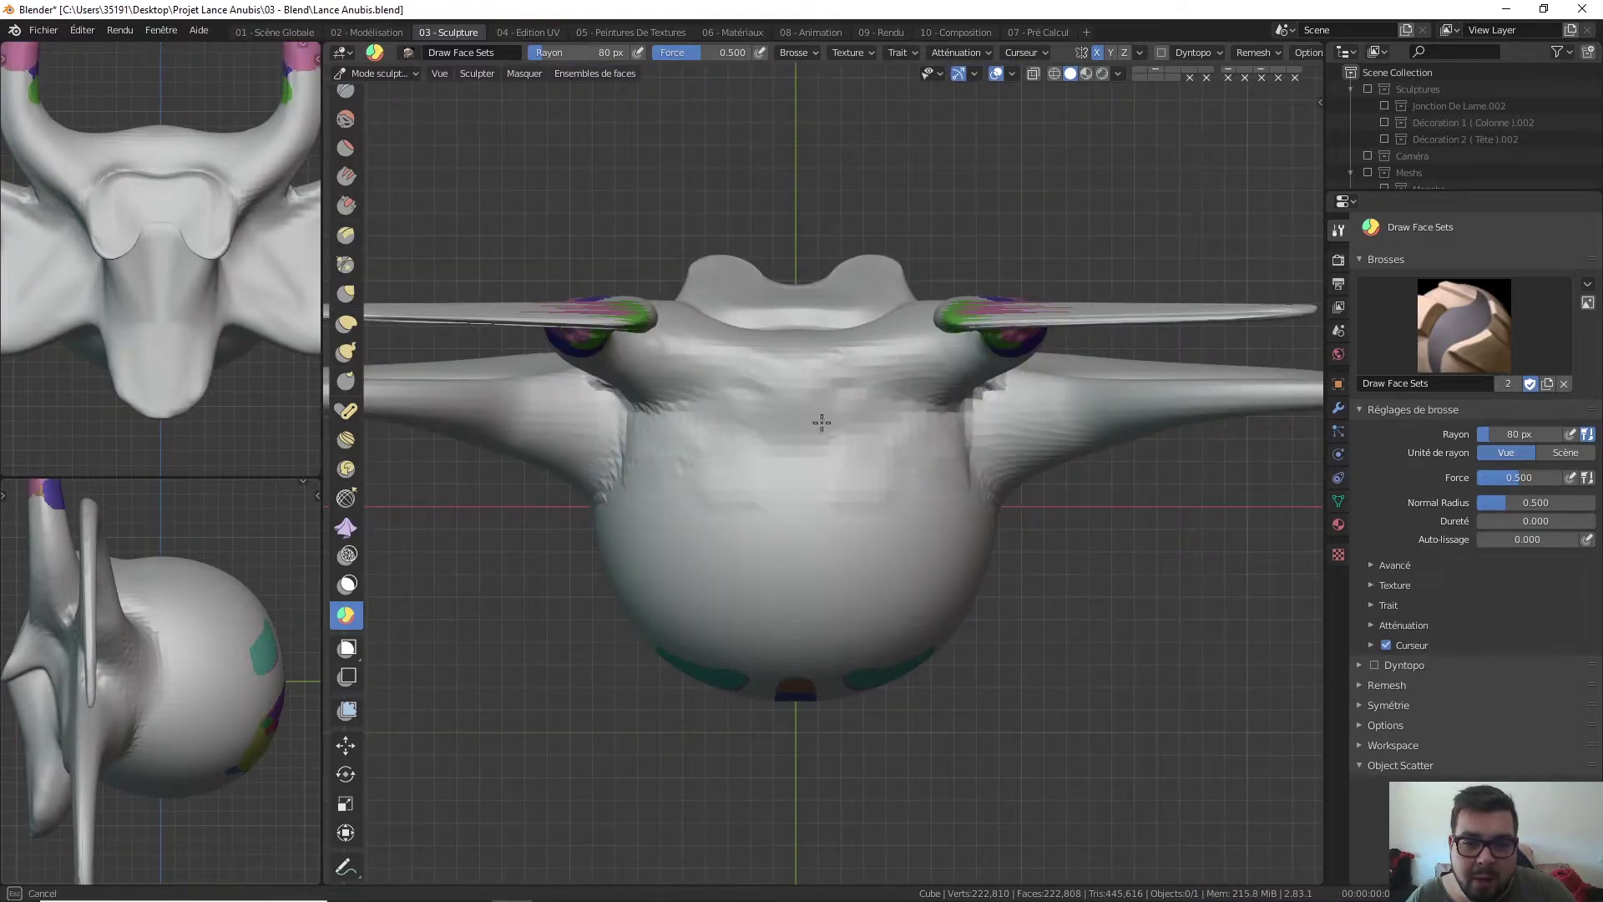
{"action": "key", "text": "KP_1"}
{"action": "scroll", "coordinate": [936, 345], "scroll_direction": "up", "scroll_amount": 2}
{"action": "scroll", "coordinate": [936, 345], "scroll_direction": "up", "scroll_amount": 3, "text": "shift"}
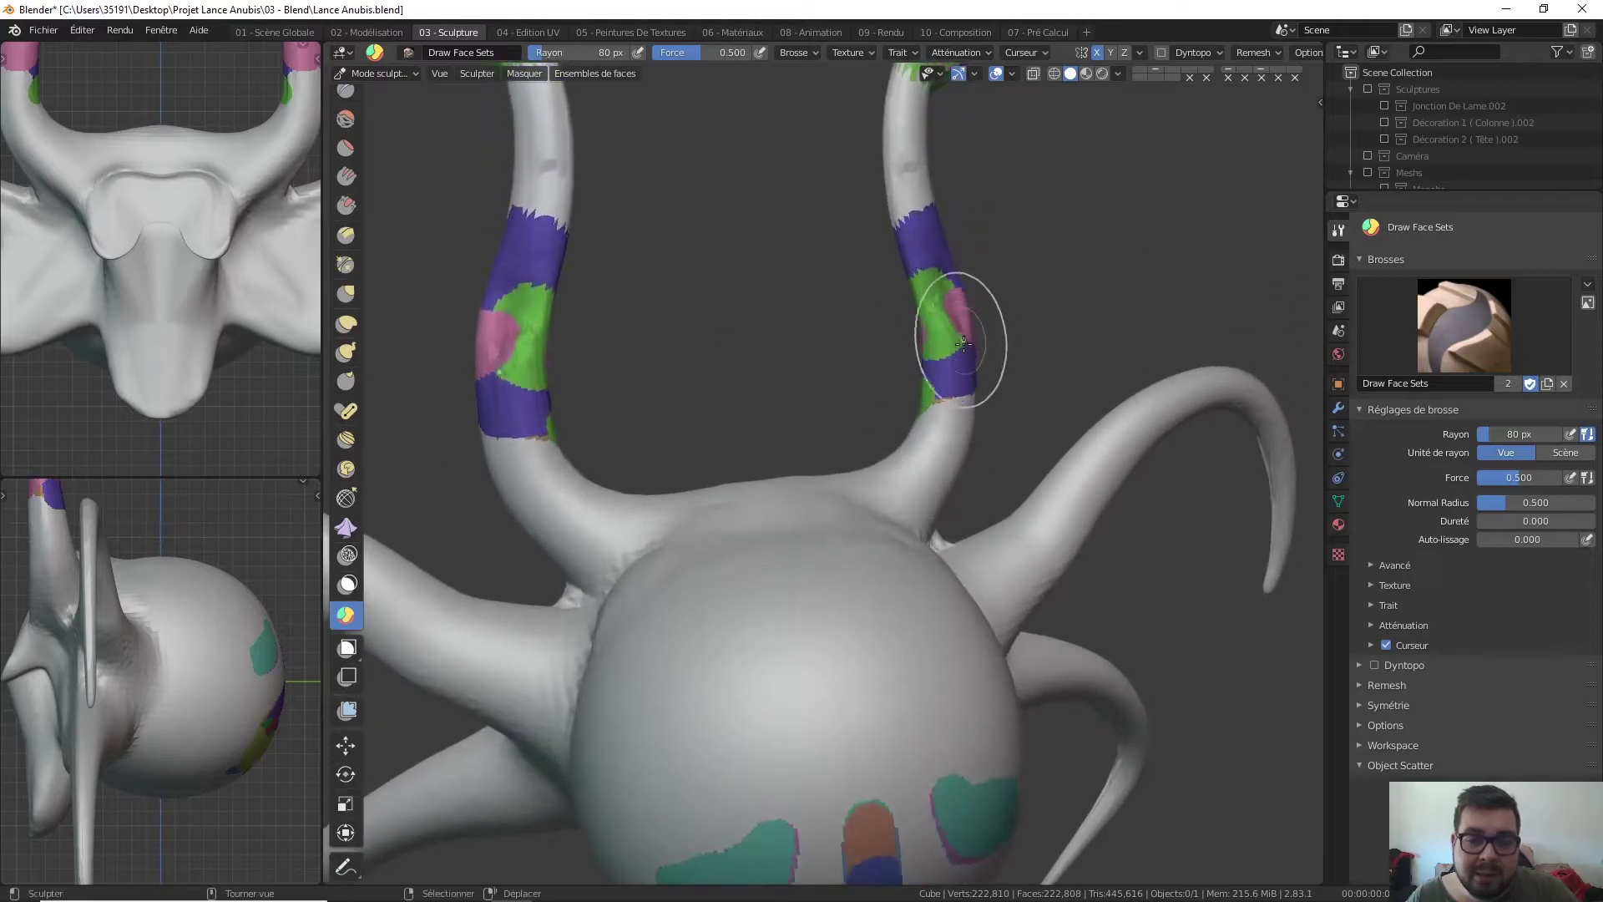
{"action": "left_click_drag", "start_coordinate": [948, 322], "coordinate": [948, 348]}
{"action": "left_click_drag", "start_coordinate": [994, 268], "coordinate": [948, 436]}
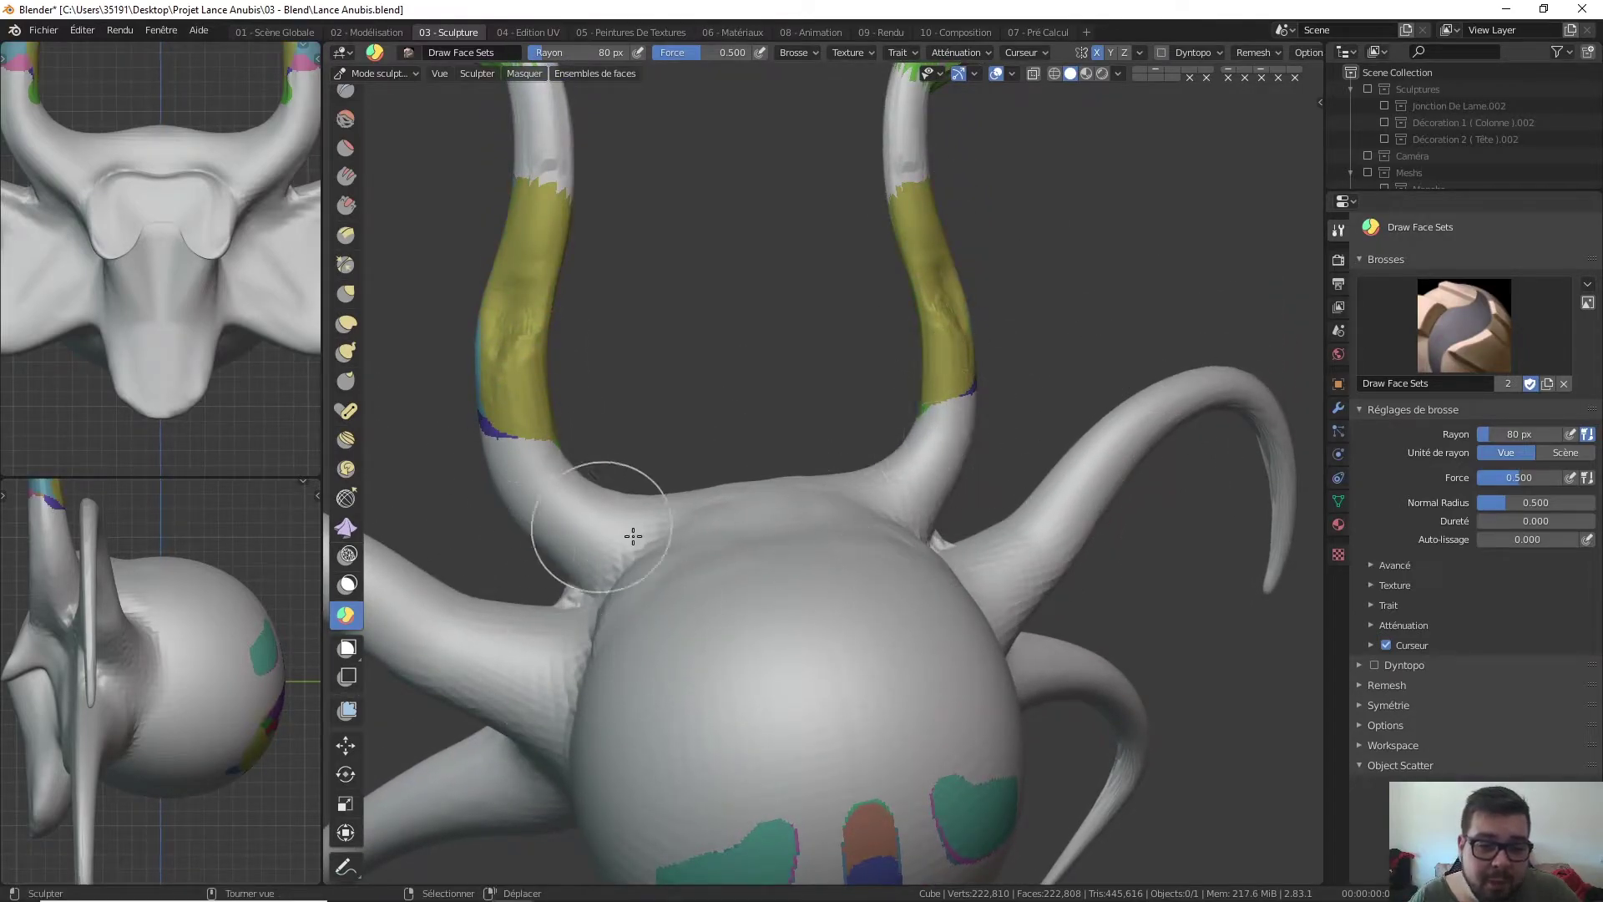
{"action": "left_click_drag", "start_coordinate": [923, 108], "coordinate": [920, 490]}
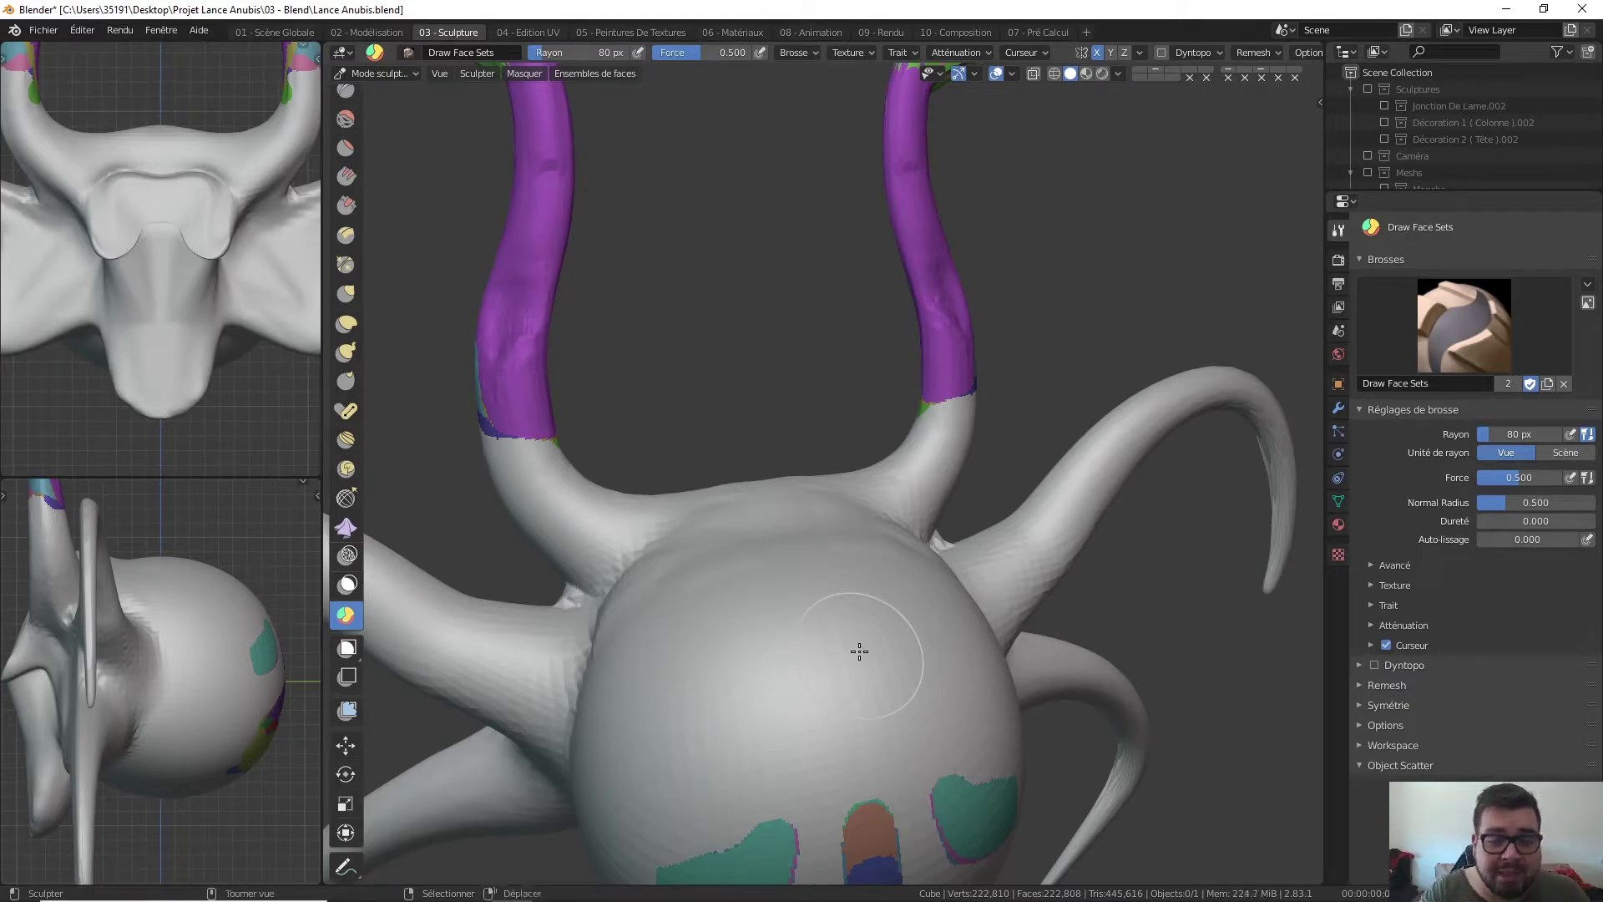
Undo the face set strokes on both horns
{"action": "middle_click_drag", "start_coordinate": [824, 429], "coordinate": [1215, 284]}
{"action": "key", "text": "KP_1"}
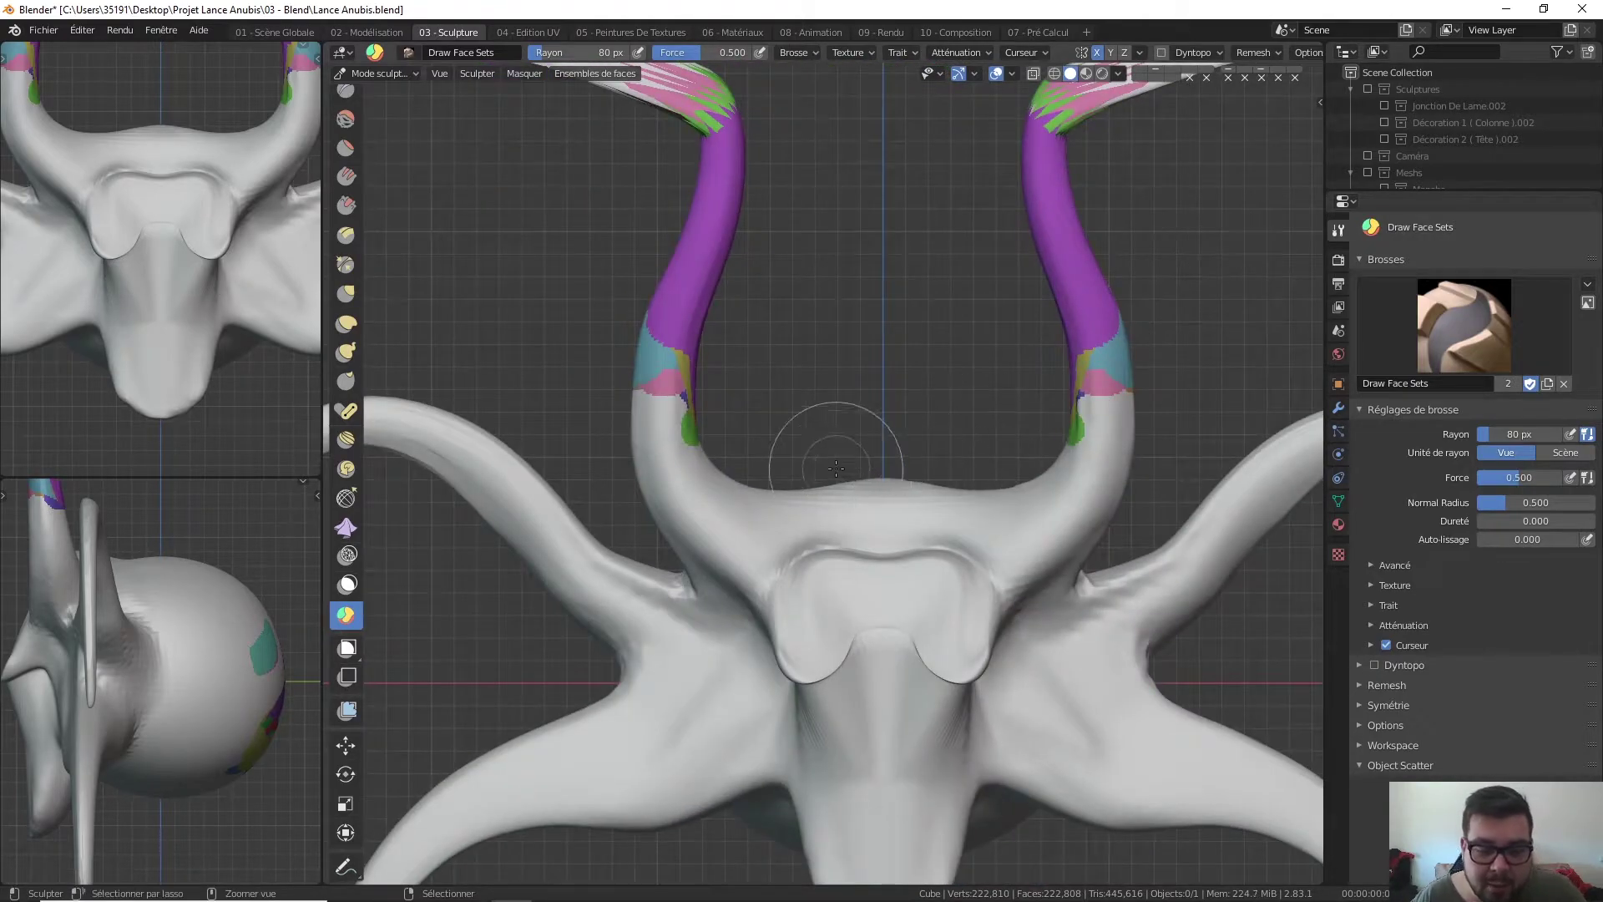
{"action": "key", "text": "ctrl+alt+w"}
{"action": "key", "text": "ctrl+alt+w"}
{"action": "key", "text": "ctrl+alt+w"}
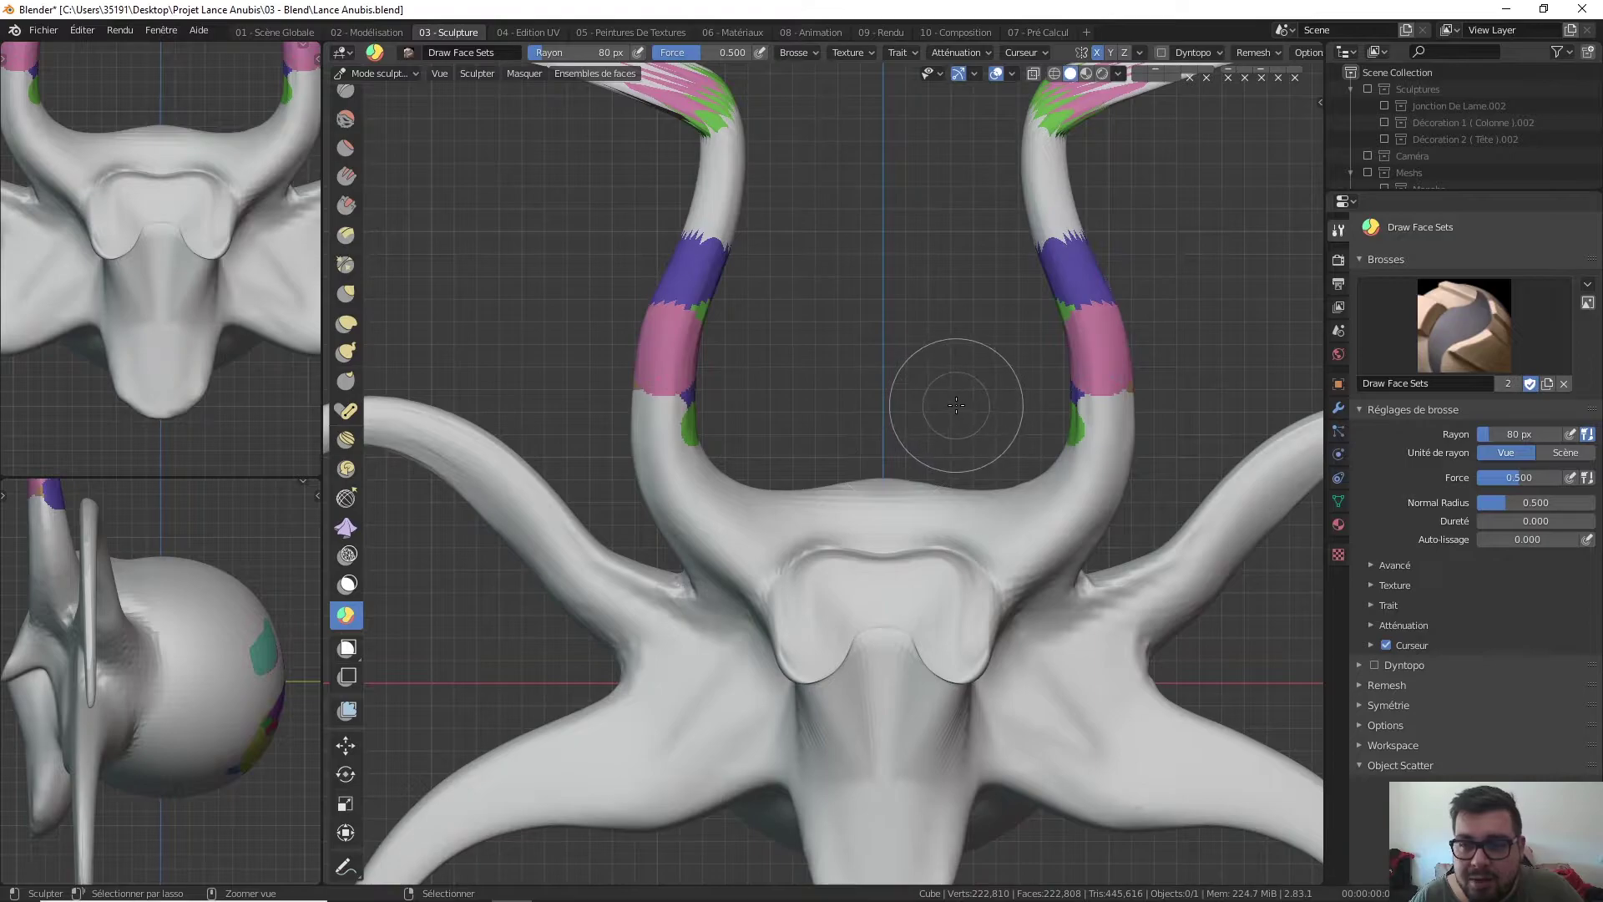
{"action": "key", "text": "ctrl+alt+w"}
{"action": "key", "text": "ctrl+alt+w"}
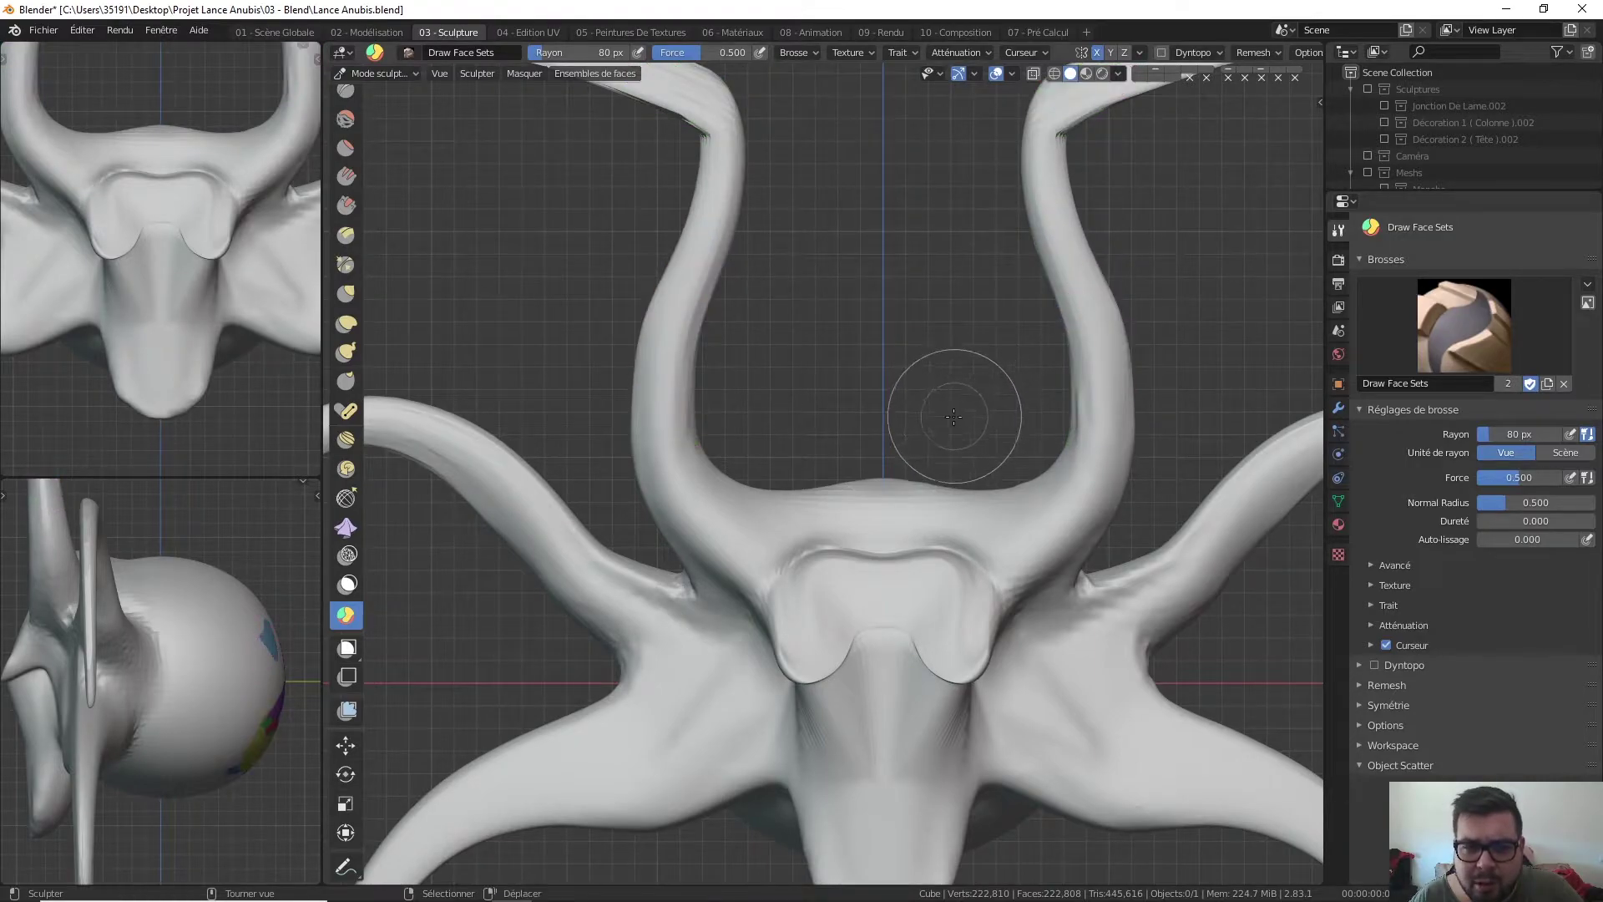
Undo the eye, nose and mouth face sets on the back of the sphere
{"action": "key", "text": "ctrl+KP_1"}
{"action": "key", "text": "ctrl+alt+w"}
{"action": "key", "text": "ctrl+alt+w"}
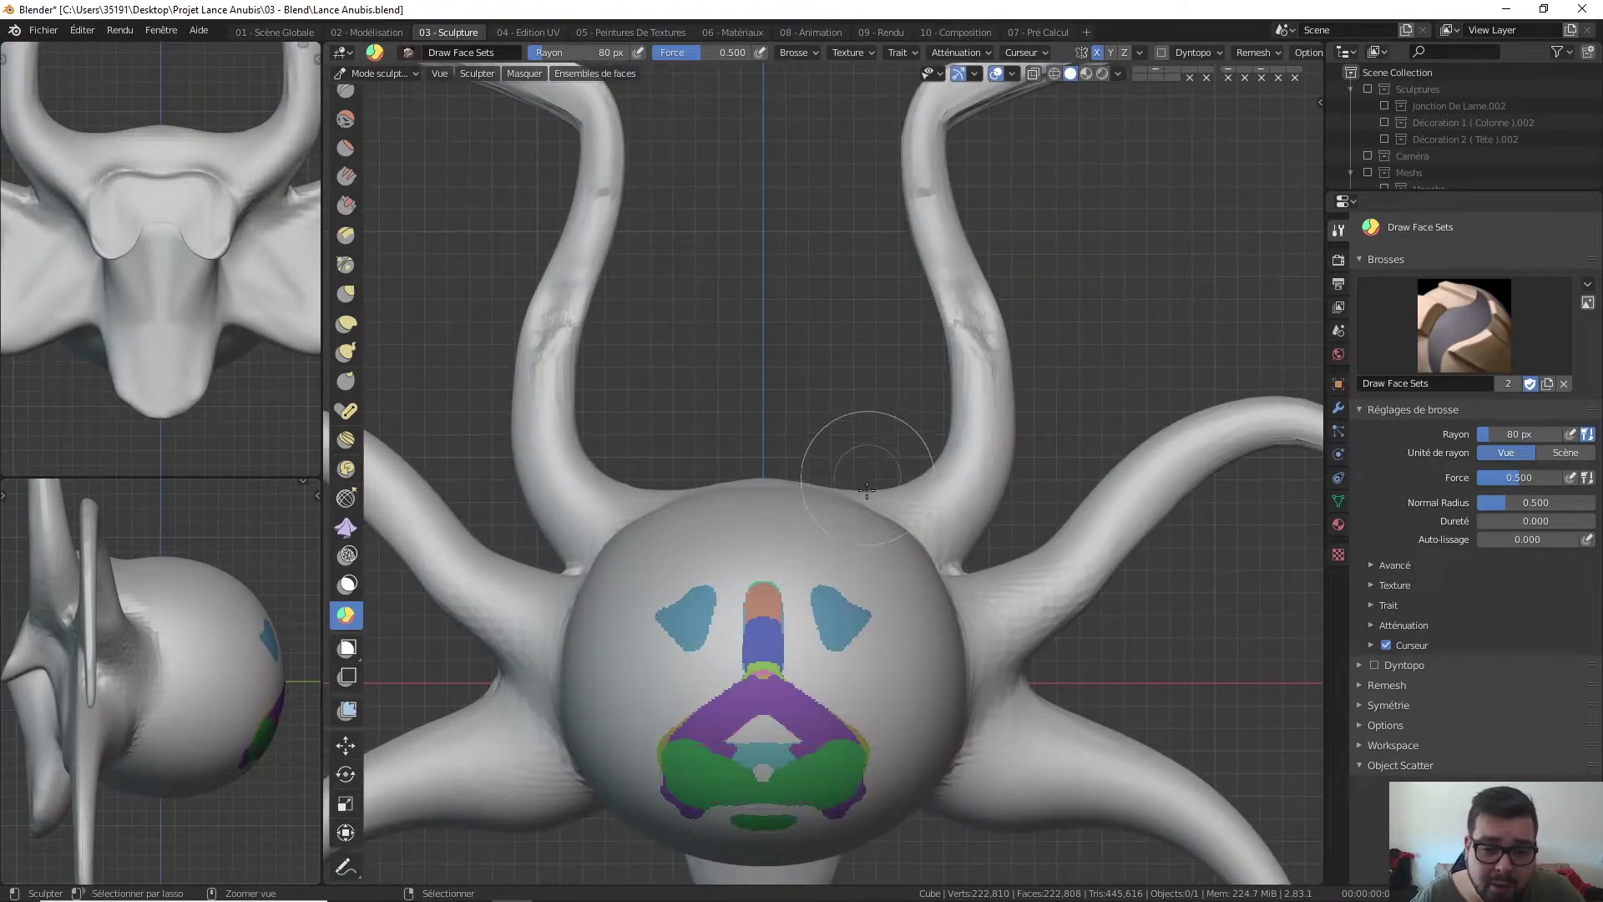
{"action": "key", "text": "ctrl+alt+w"}
{"action": "key", "text": "ctrl+alt+w"}
{"action": "key", "text": "ctrl+alt+w"}
{"action": "key", "text": "ctrl+alt+w"}
{"action": "key", "text": "ctrl+alt+w"}
{"action": "key", "text": "ctrl+alt+w"}
{"action": "key", "text": "ctrl+alt+w"}
Activate the Box Mask tool, invert the existing mask and clear it from the whole mesh
{"action": "left_click", "coordinate": [349, 648]}
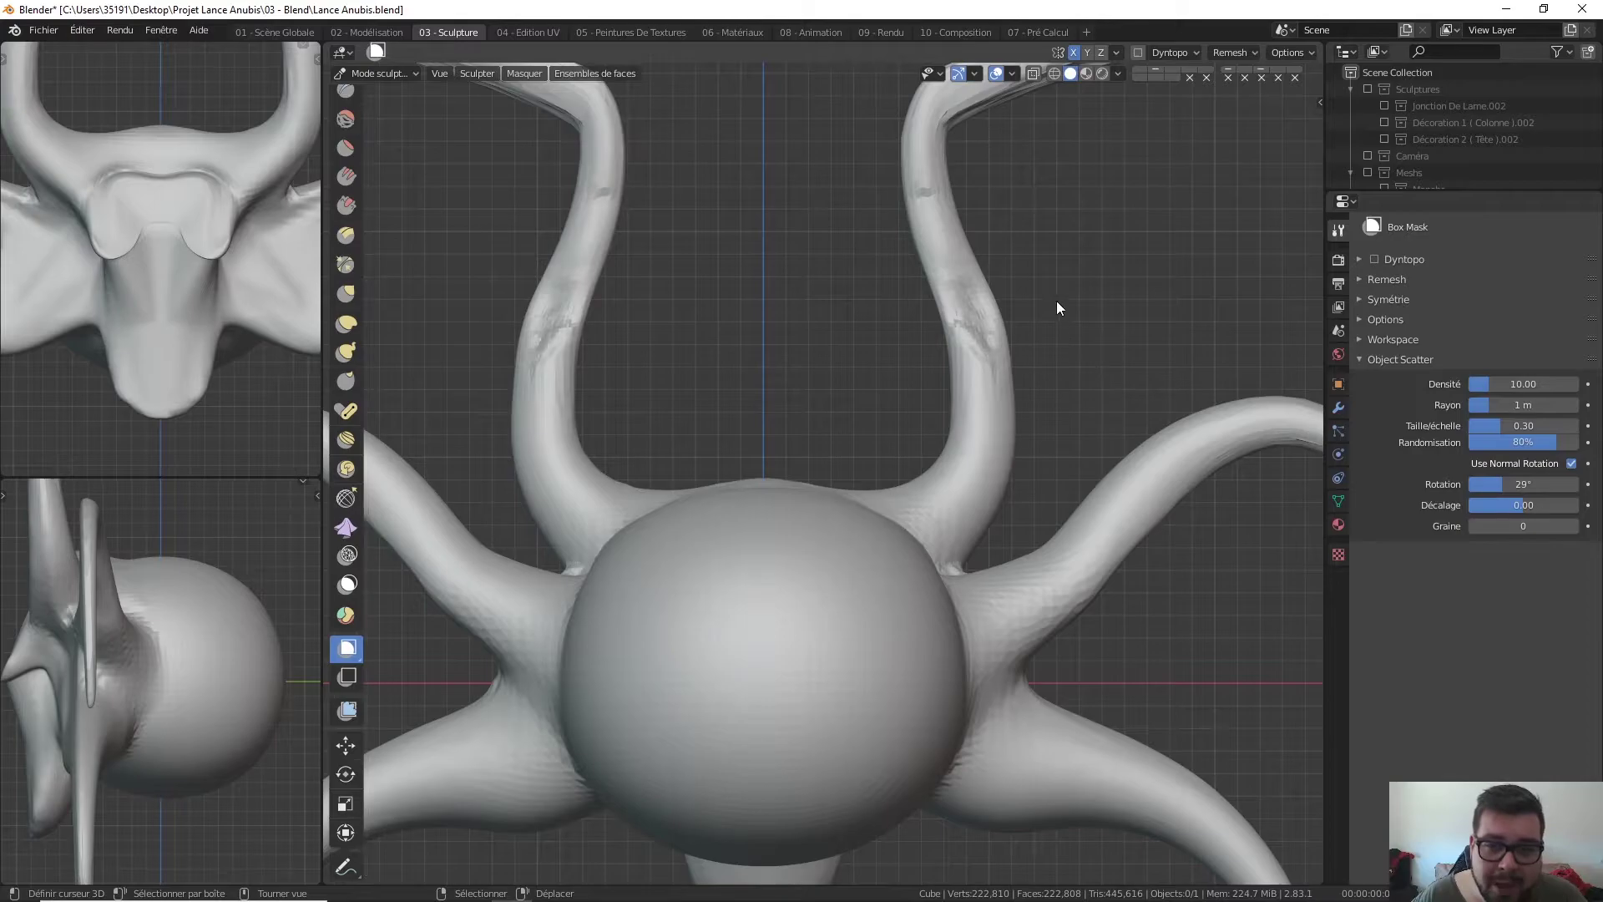
{"action": "left_click", "coordinate": [349, 583]}
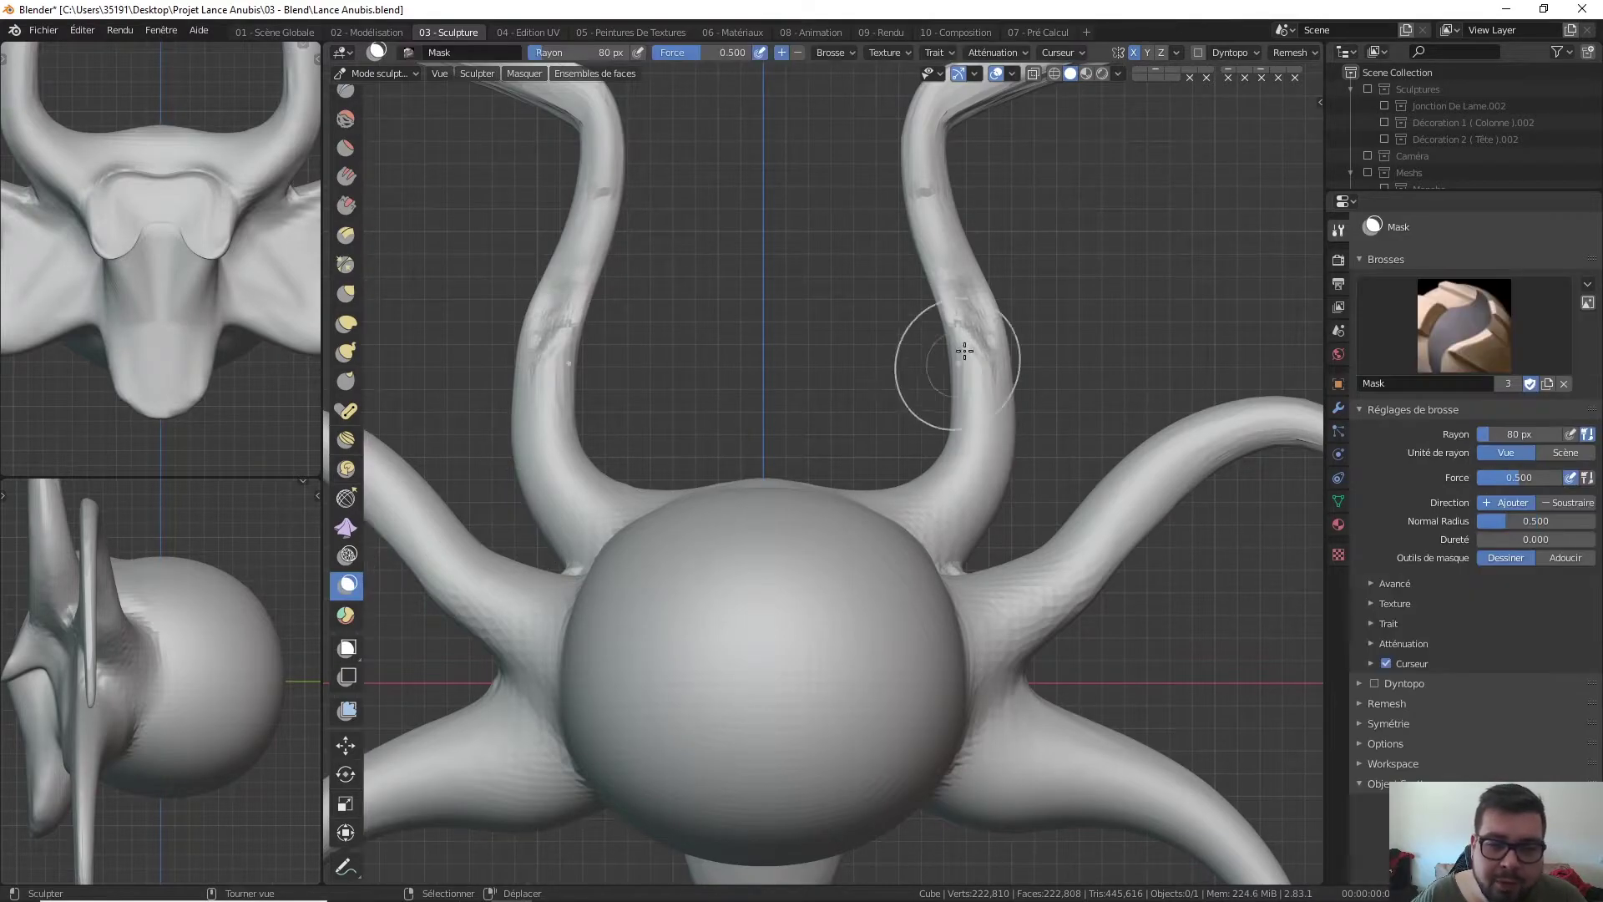
{"action": "key", "text": "b"}
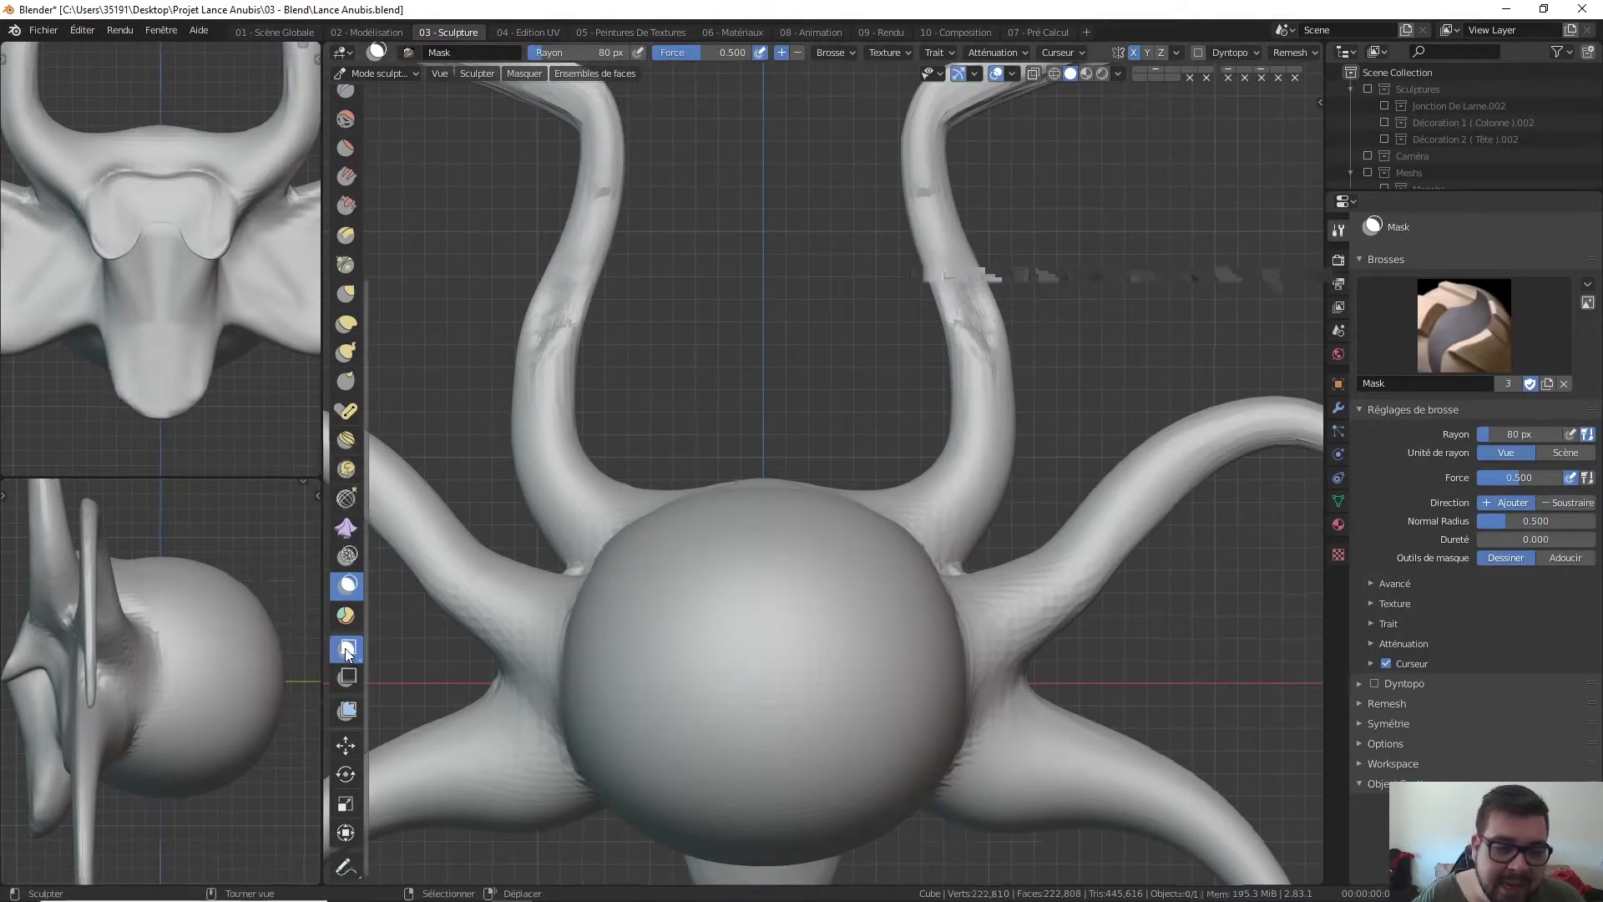
{"action": "key", "text": "ctrl+i"}
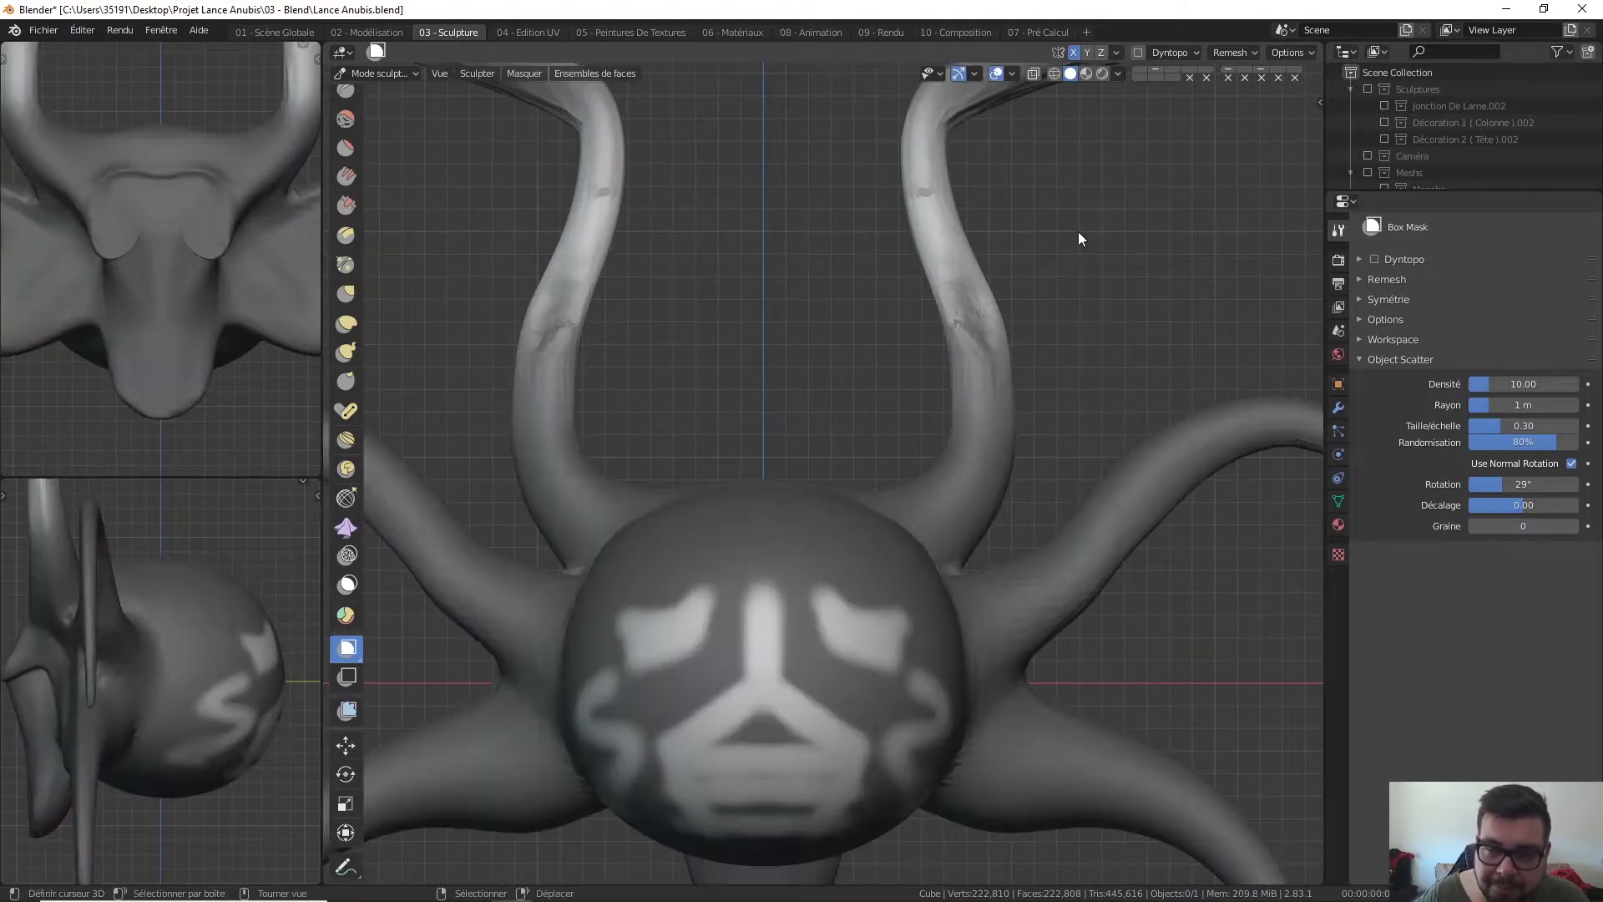
{"action": "left_click", "coordinate": [1119, 74]}
{"action": "key", "text": "alt+m"}
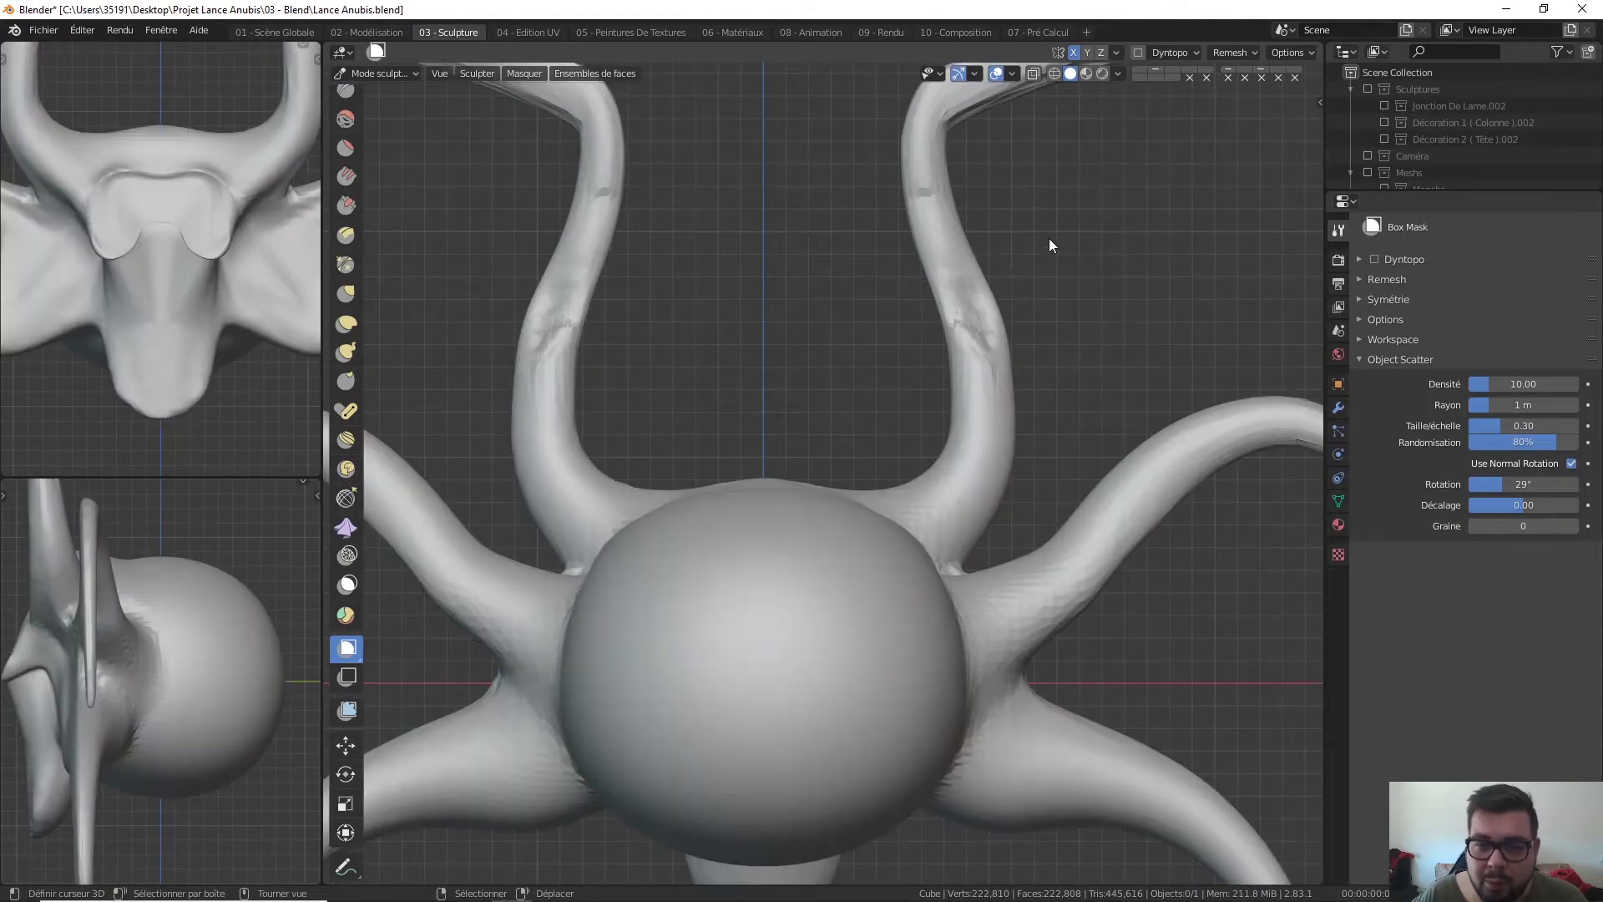
Box-mask the middle of both horns, a rectangle on the sphere's back and most of the body, and clear the mask
{"action": "left_click_drag", "start_coordinate": [1090, 220], "coordinate": [456, 431]}
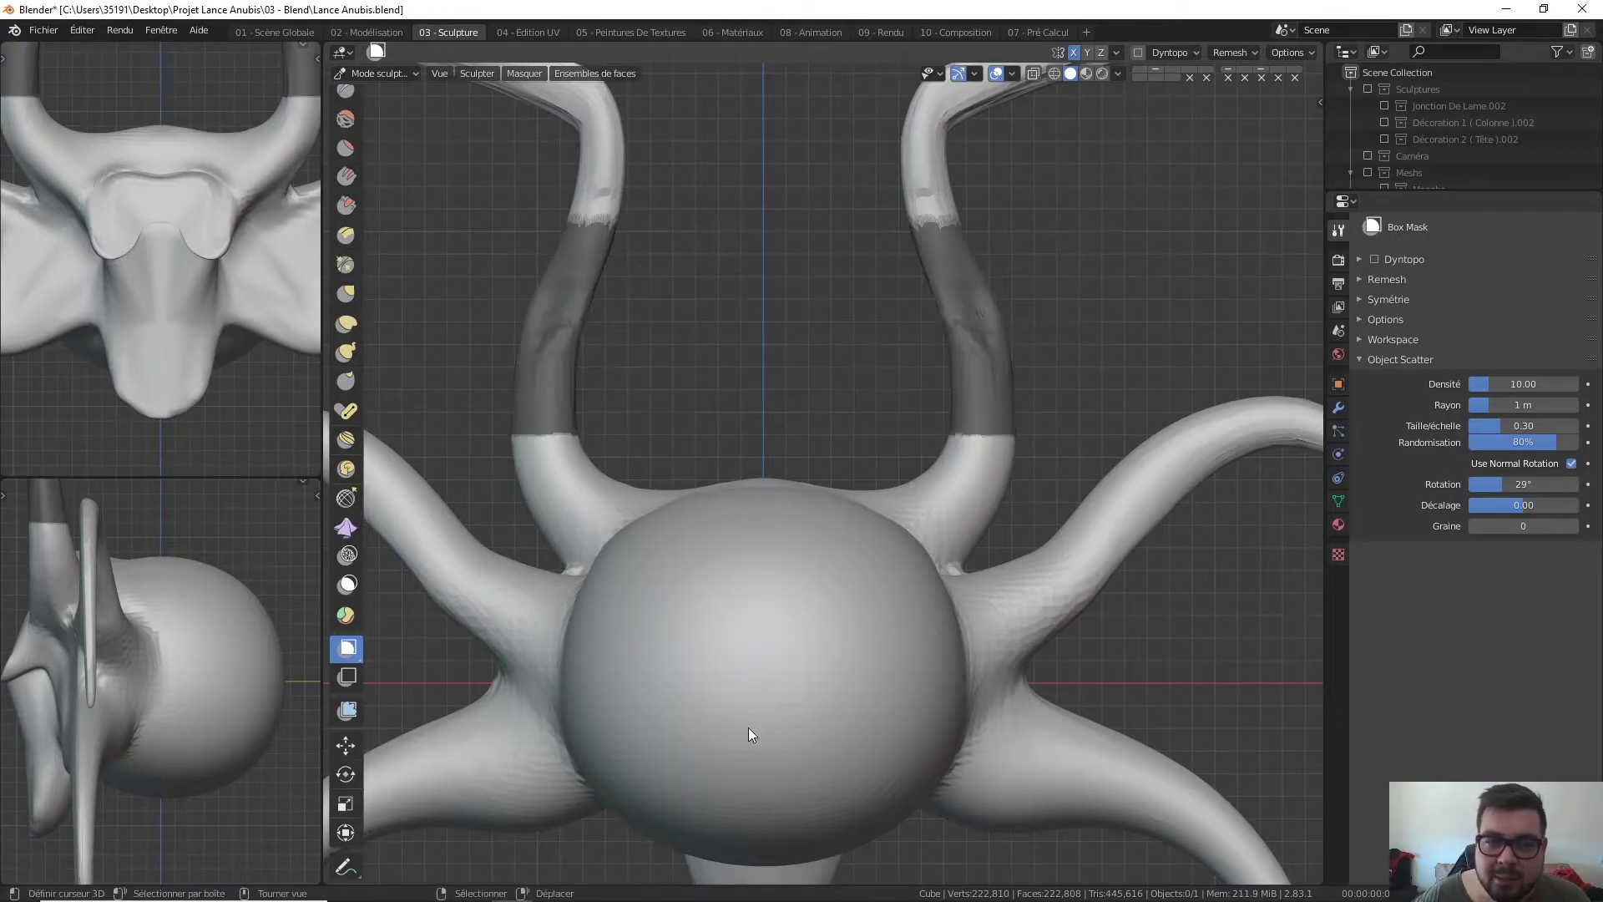
{"action": "left_click_drag", "start_coordinate": [840, 574], "coordinate": [702, 632]}
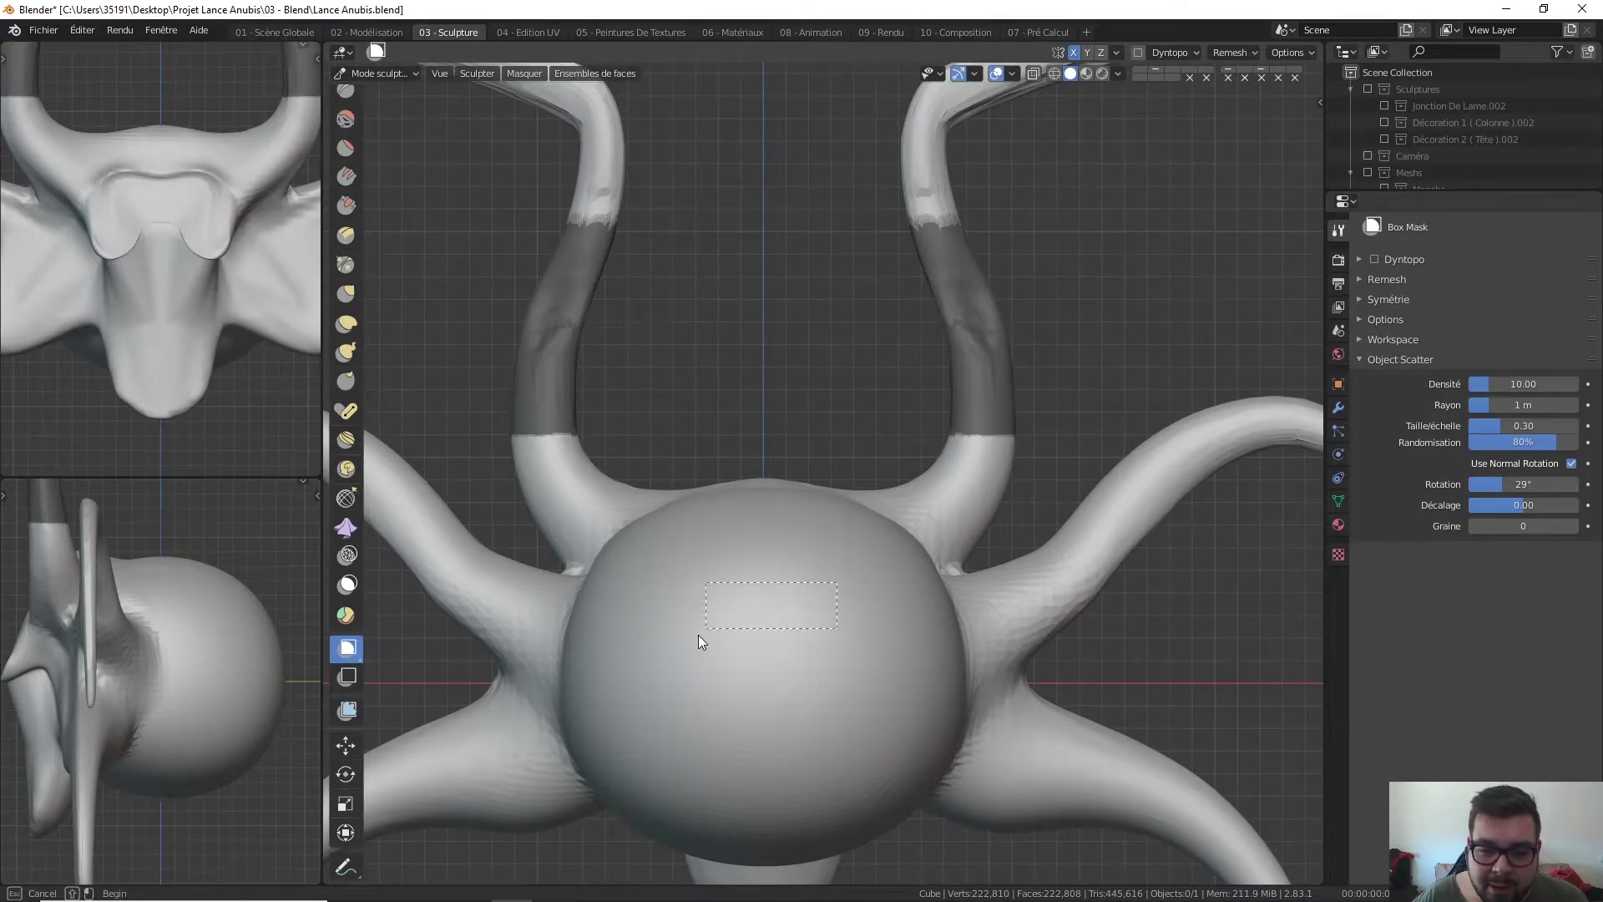
{"action": "left_click_drag", "start_coordinate": [658, 737], "coordinate": [654, 743]}
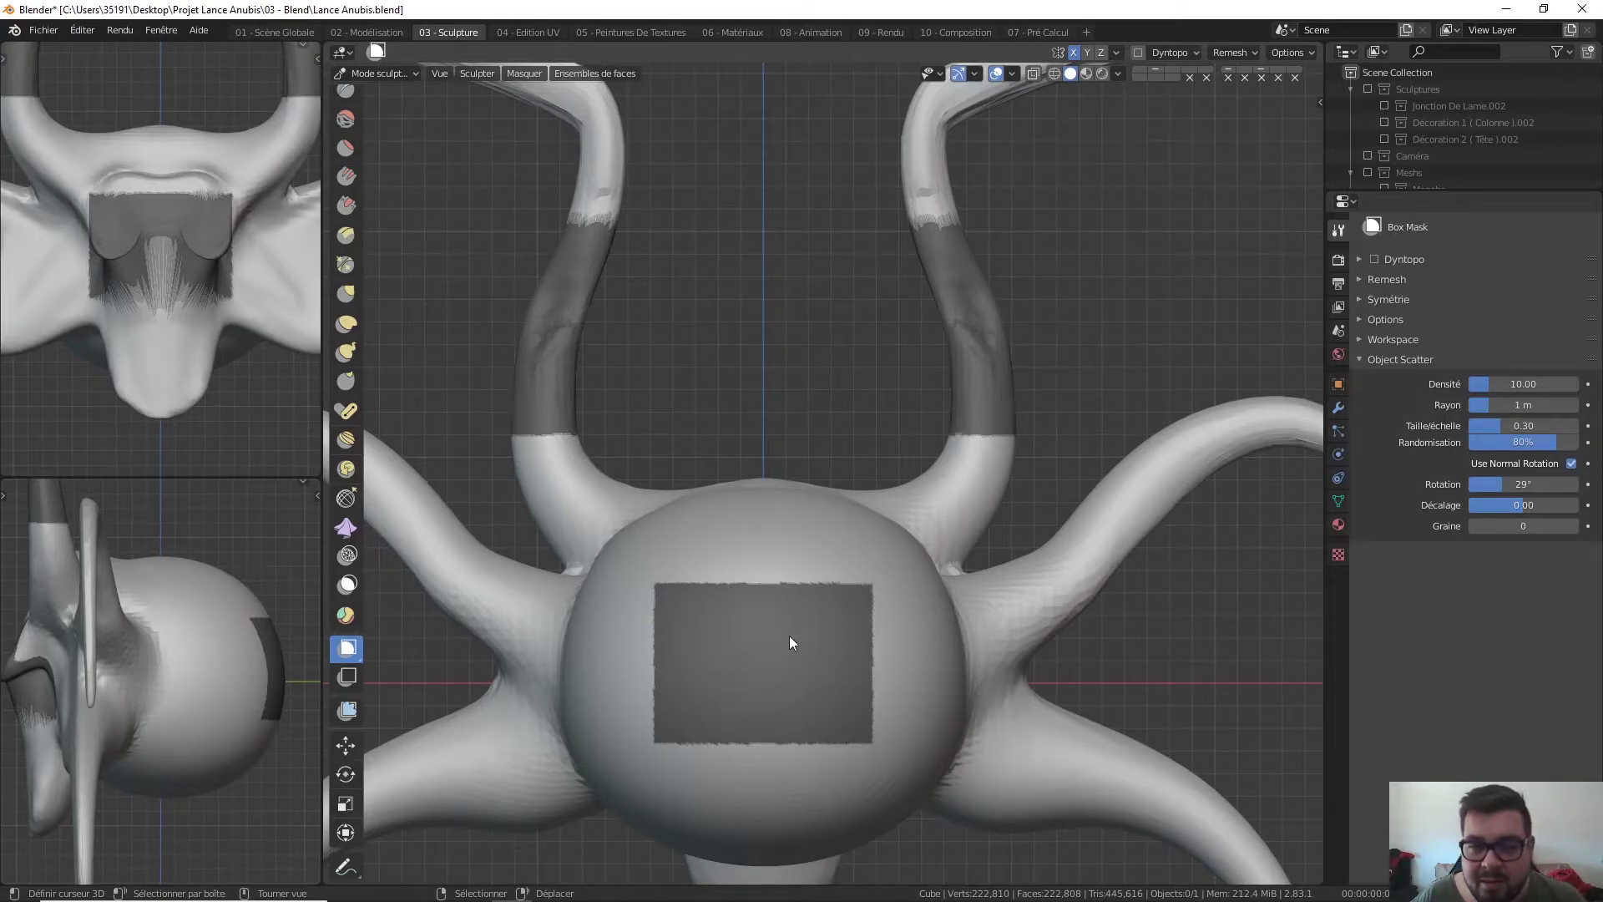
{"action": "mouse_move", "coordinate": [1259, 212]}
{"action": "left_mouse_down"}
{"action": "mouse_move", "coordinate": [835, 805]}
{"action": "mouse_move", "coordinate": [359, 826]}
{"action": "left_mouse_up"}
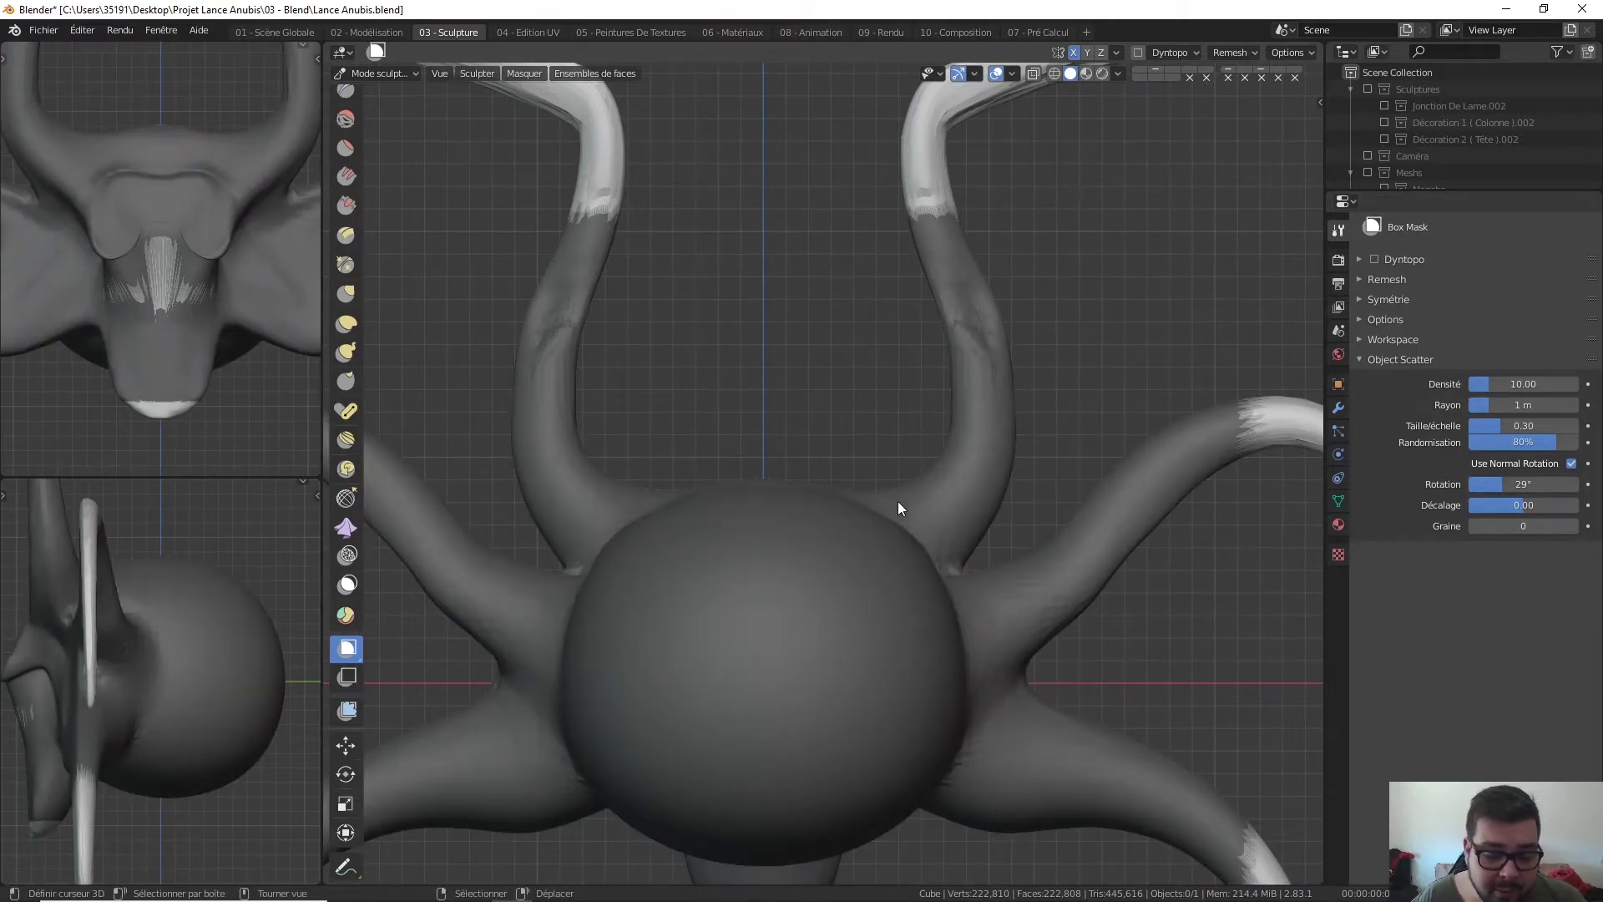
{"action": "key", "text": "alt+m"}
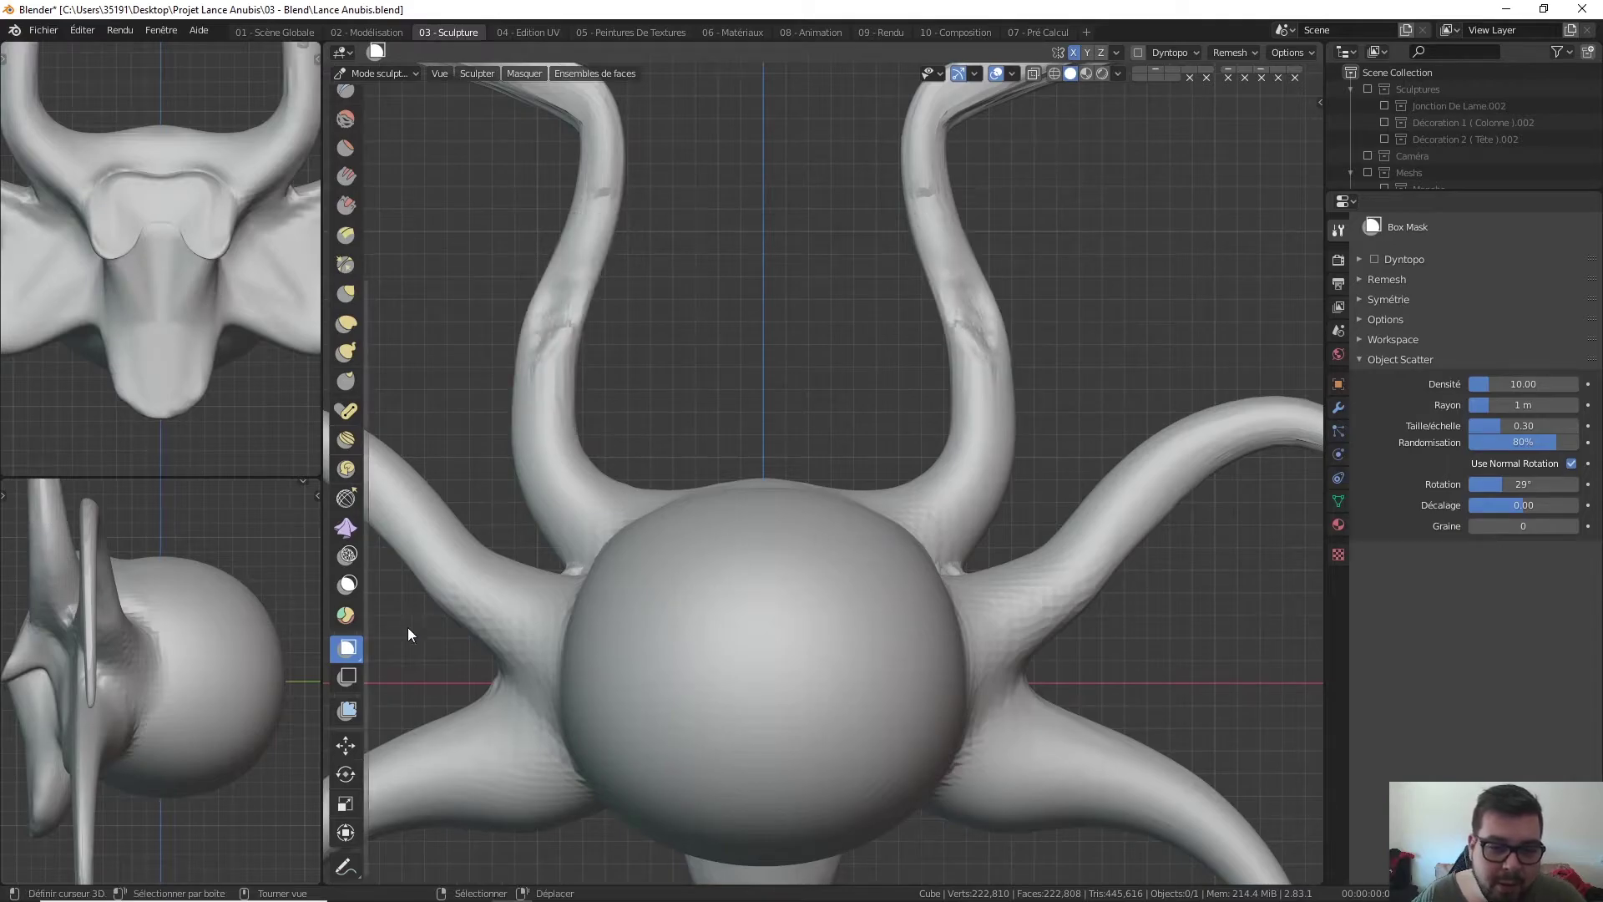
Lasso-mask both horns and the upper part of the body and sphere, and clear the mask
{"action": "left_click_drag", "start_coordinate": [354, 660], "coordinate": [427, 686]}
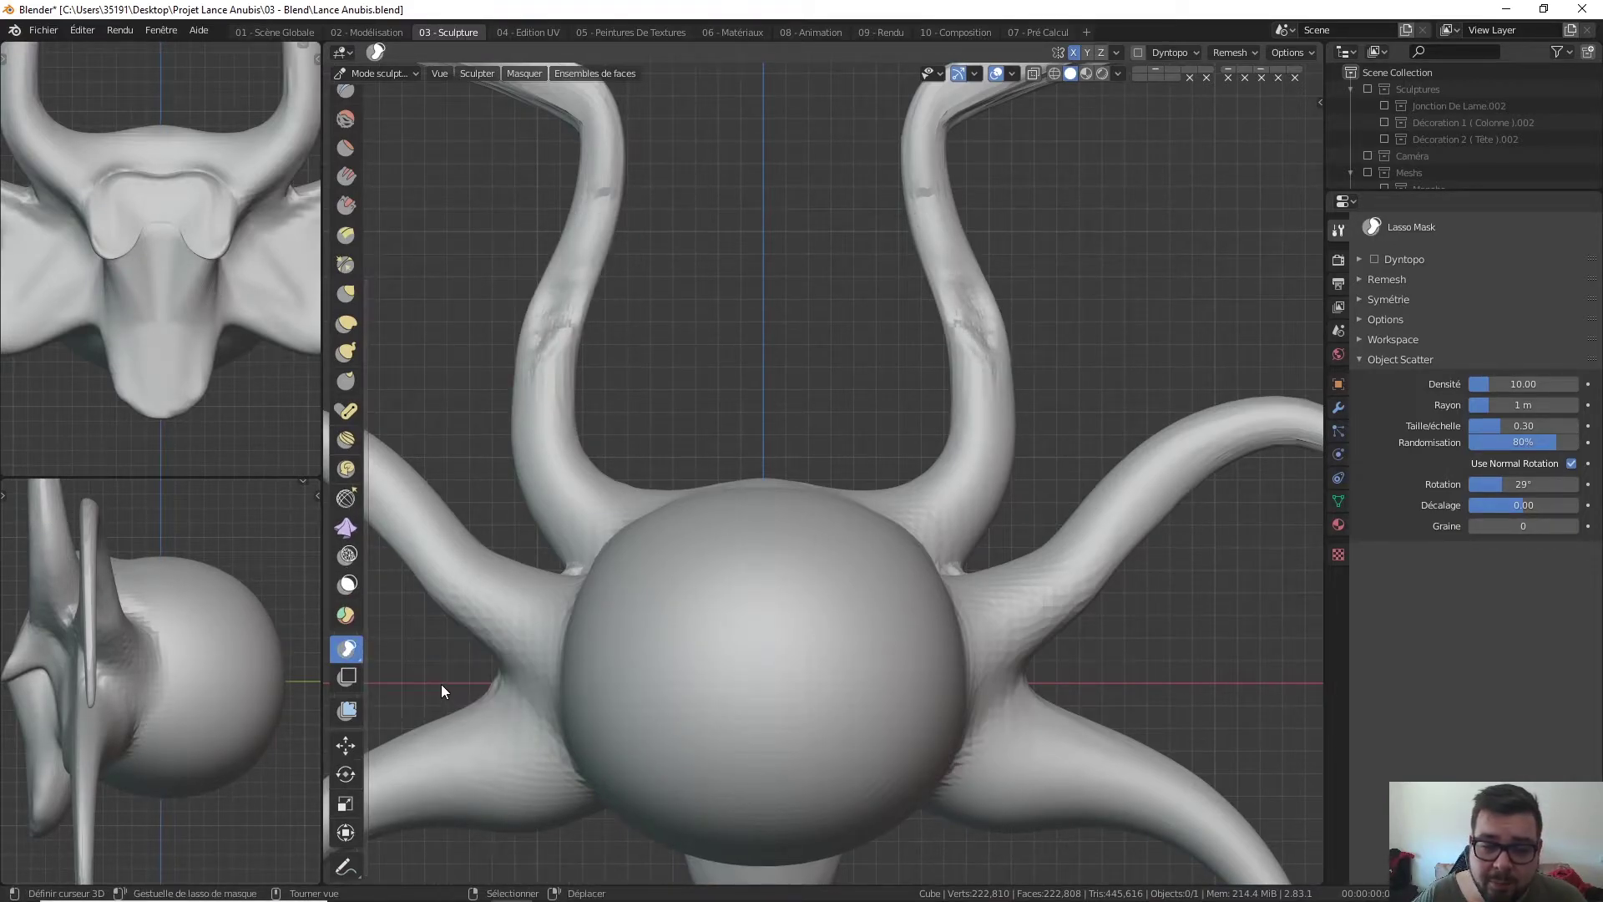
{"action": "mouse_move", "coordinate": [569, 447]}
{"action": "left_mouse_down"}
{"action": "mouse_move", "coordinate": [449, 321]}
{"action": "mouse_move", "coordinate": [703, 258]}
{"action": "mouse_move", "coordinate": [697, 407]}
{"action": "left_mouse_up"}
{"action": "left_click_drag", "start_coordinate": [738, 255], "coordinate": [802, 287]}
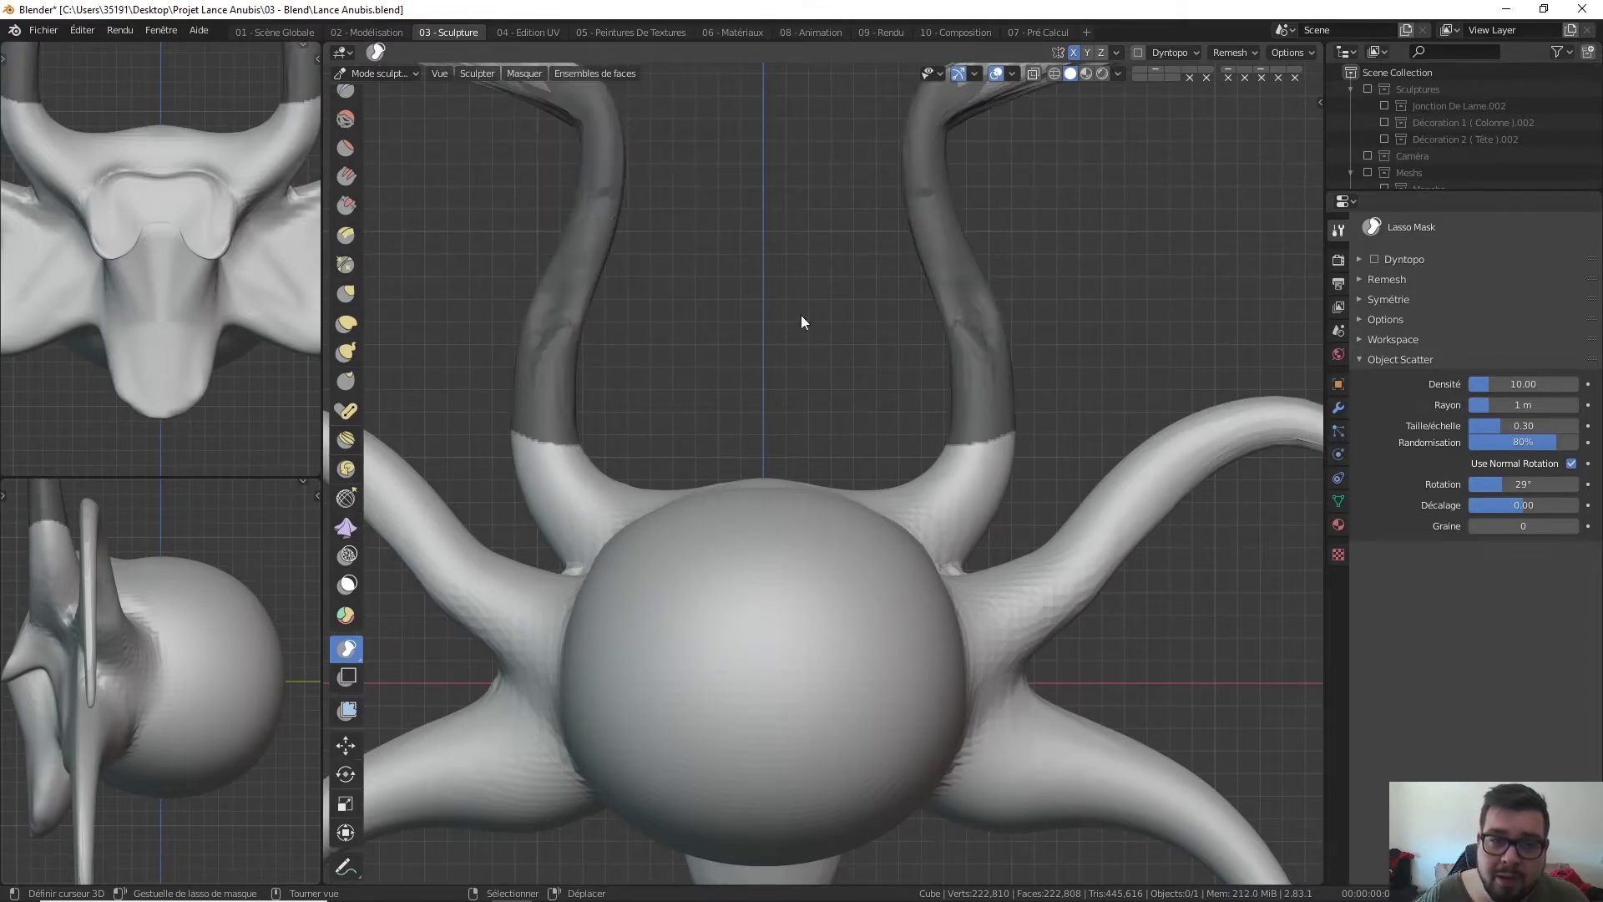
{"action": "mouse_move", "coordinate": [923, 334]}
{"action": "left_mouse_down"}
{"action": "mouse_move", "coordinate": [870, 498]}
{"action": "mouse_move", "coordinate": [969, 485]}
{"action": "left_mouse_up"}
{"action": "mouse_move", "coordinate": [839, 432]}
{"action": "left_mouse_down"}
{"action": "mouse_move", "coordinate": [970, 718]}
{"action": "mouse_move", "coordinate": [776, 716]}
{"action": "left_mouse_up"}
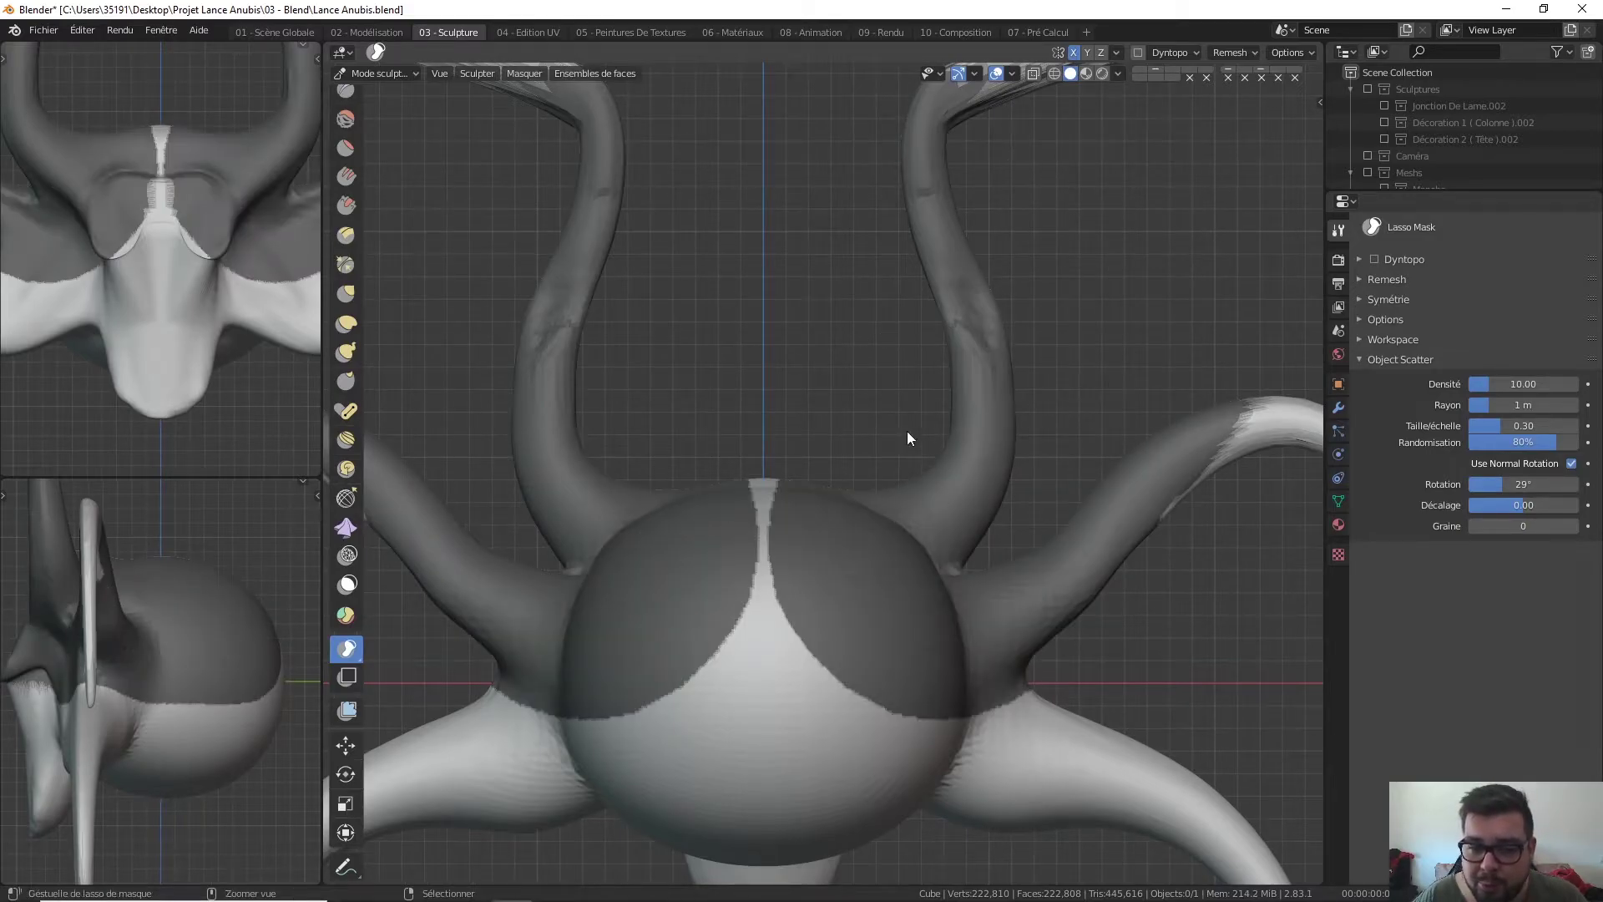
{"action": "key", "text": "alt+m"}
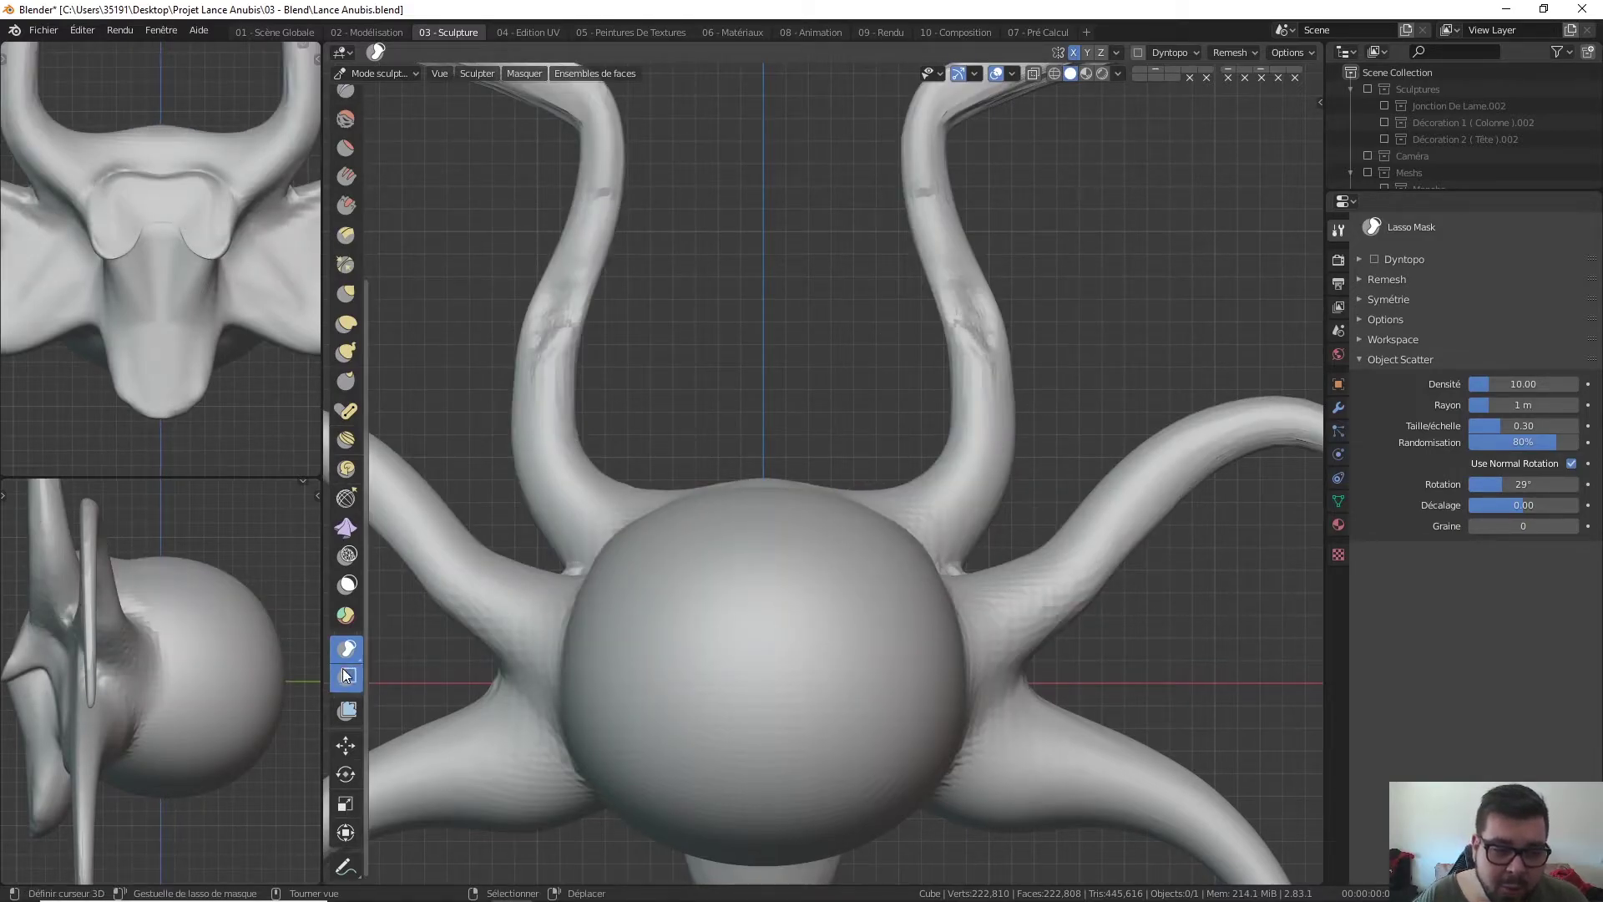
Hide the horn and both limbs on the right side of the body with the Box Hide tool
{"action": "left_click", "coordinate": [348, 676]}
{"action": "mouse_move", "coordinate": [711, 423]}
{"action": "middle_mouse_down", "text": "ctrl"}
{"action": "mouse_move", "coordinate": [719, 350]}
{"action": "mouse_move", "coordinate": [699, 419]}
{"action": "mouse_move", "coordinate": [723, 375]}
{"action": "middle_mouse_up", "text": "ctrl"}
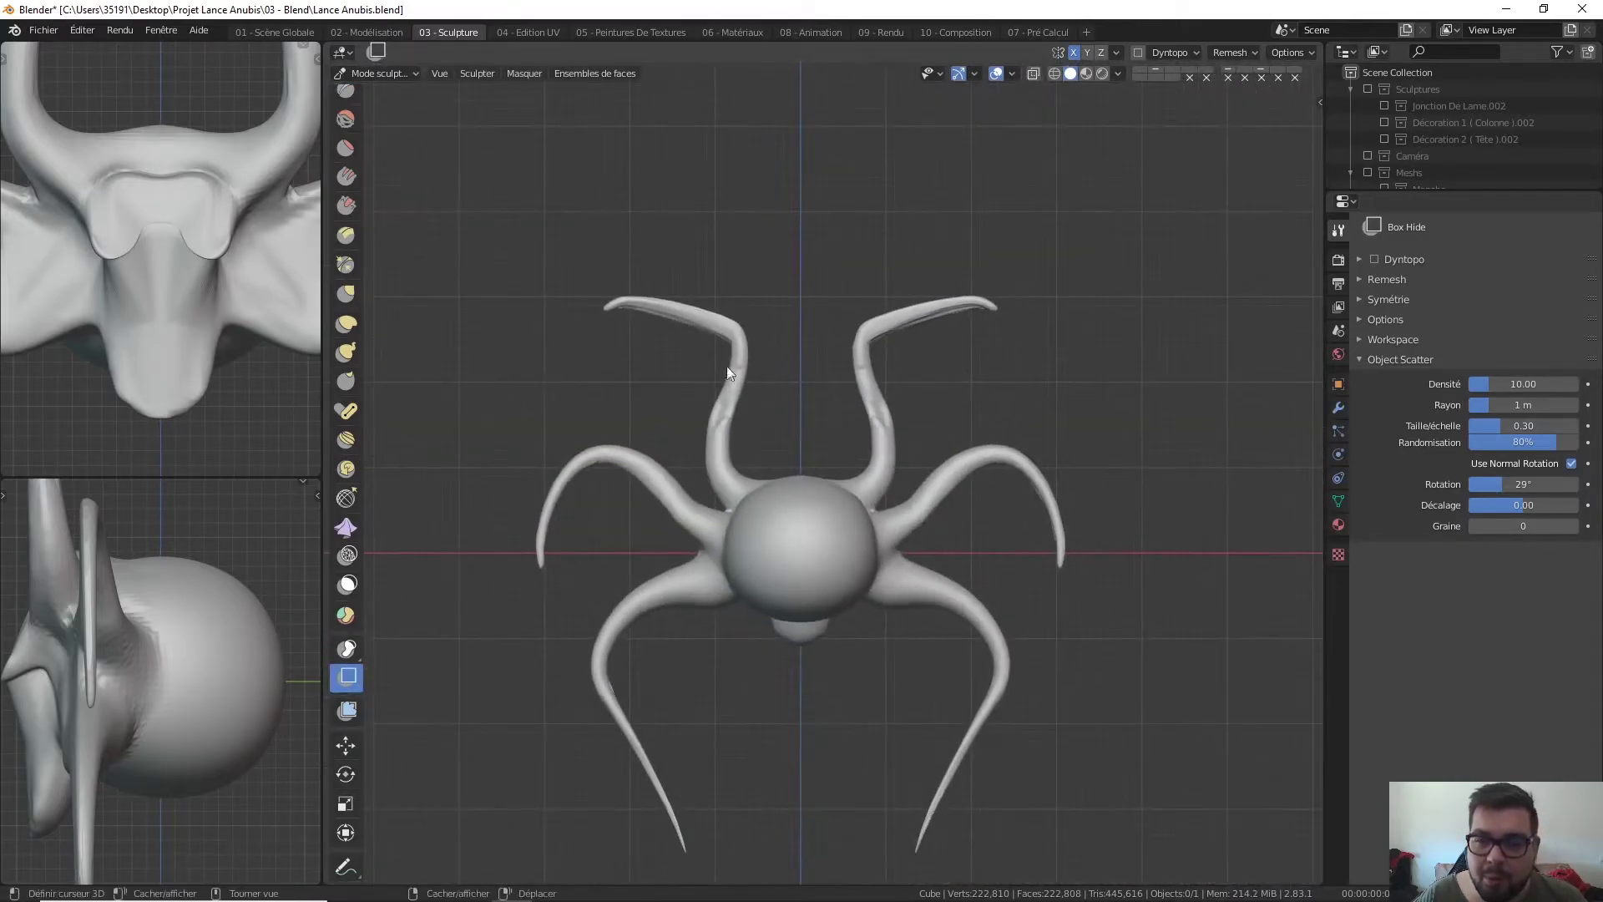
{"action": "mouse_move", "coordinate": [760, 254]}
{"action": "middle_mouse_down", "text": "ctrl"}
{"action": "mouse_move", "coordinate": [735, 369]}
{"action": "mouse_move", "coordinate": [734, 333]}
{"action": "mouse_move", "coordinate": [687, 333]}
{"action": "middle_mouse_up", "text": "ctrl"}
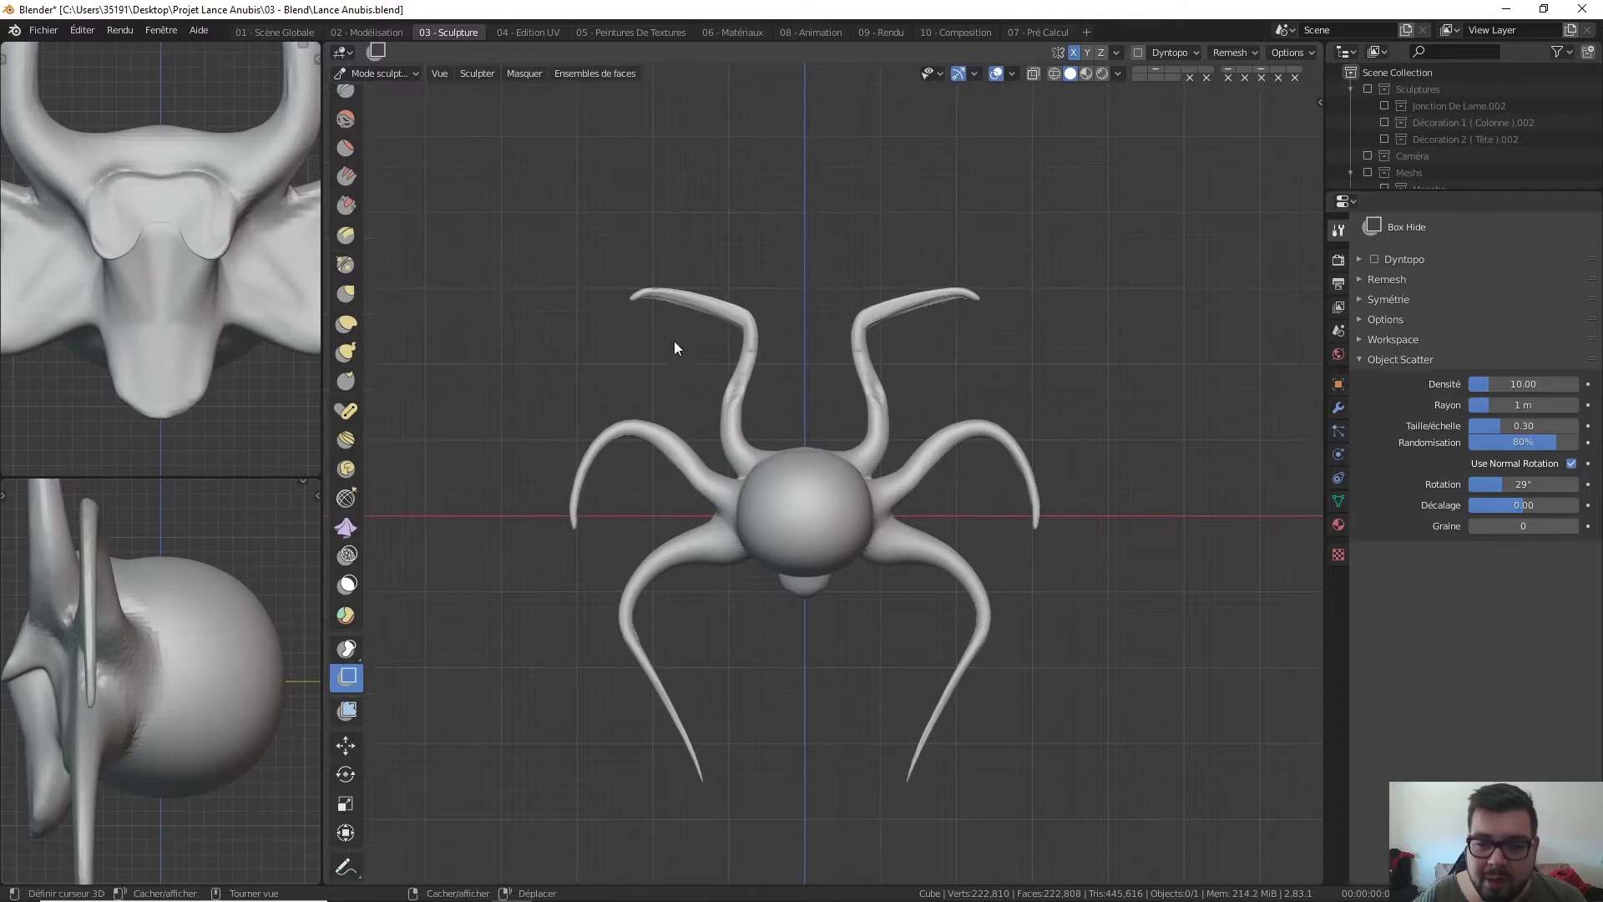
{"action": "left_click_drag", "start_coordinate": [839, 414], "coordinate": [982, 284]}
{"action": "left_click_drag", "start_coordinate": [923, 334], "coordinate": [1041, 519]}
{"action": "left_click_drag", "start_coordinate": [912, 451], "coordinate": [1144, 626]}
{"action": "left_click_drag", "start_coordinate": [994, 429], "coordinate": [1096, 805]}
{"action": "left_click_drag", "start_coordinate": [950, 394], "coordinate": [900, 468]}
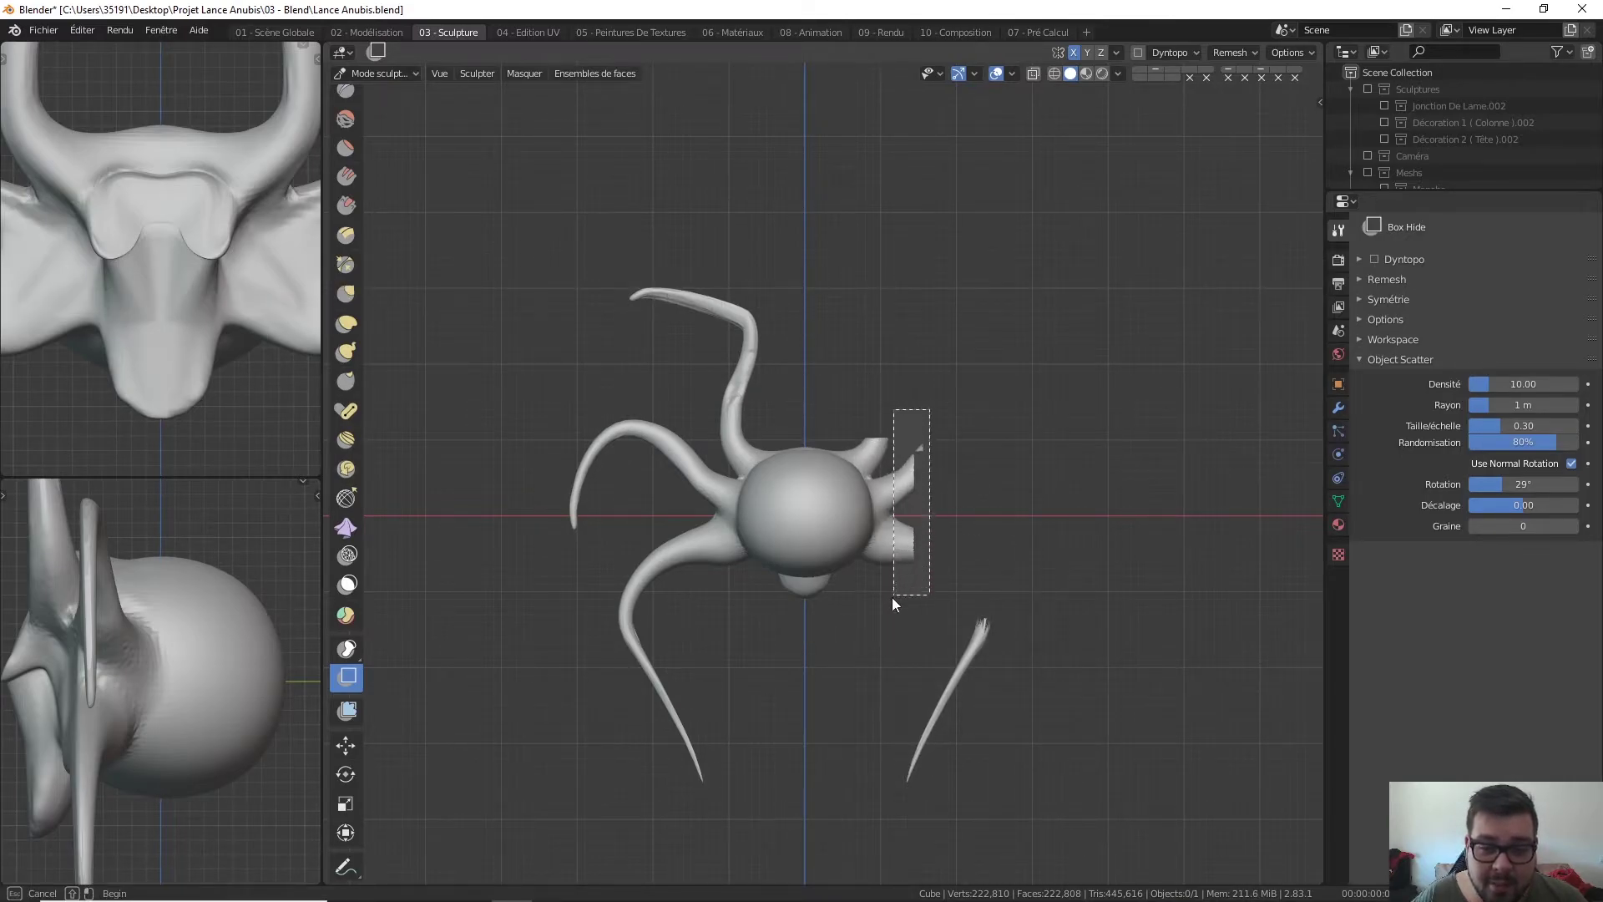
{"action": "left_click_drag", "start_coordinate": [893, 601], "coordinate": [894, 600]}
{"action": "left_click_drag", "start_coordinate": [1020, 554], "coordinate": [864, 843]}
Box-hide the horn and limbs on the left side of the body, and reveal the entire mesh again
{"action": "left_click_drag", "start_coordinate": [738, 586], "coordinate": [568, 236]}
{"action": "left_click_drag", "start_coordinate": [626, 445], "coordinate": [643, 837]}
{"action": "left_click_drag", "start_coordinate": [648, 514], "coordinate": [618, 678]}
{"action": "left_click_drag", "start_coordinate": [778, 625], "coordinate": [627, 811]}
{"action": "left_click_drag", "start_coordinate": [795, 415], "coordinate": [744, 117]}
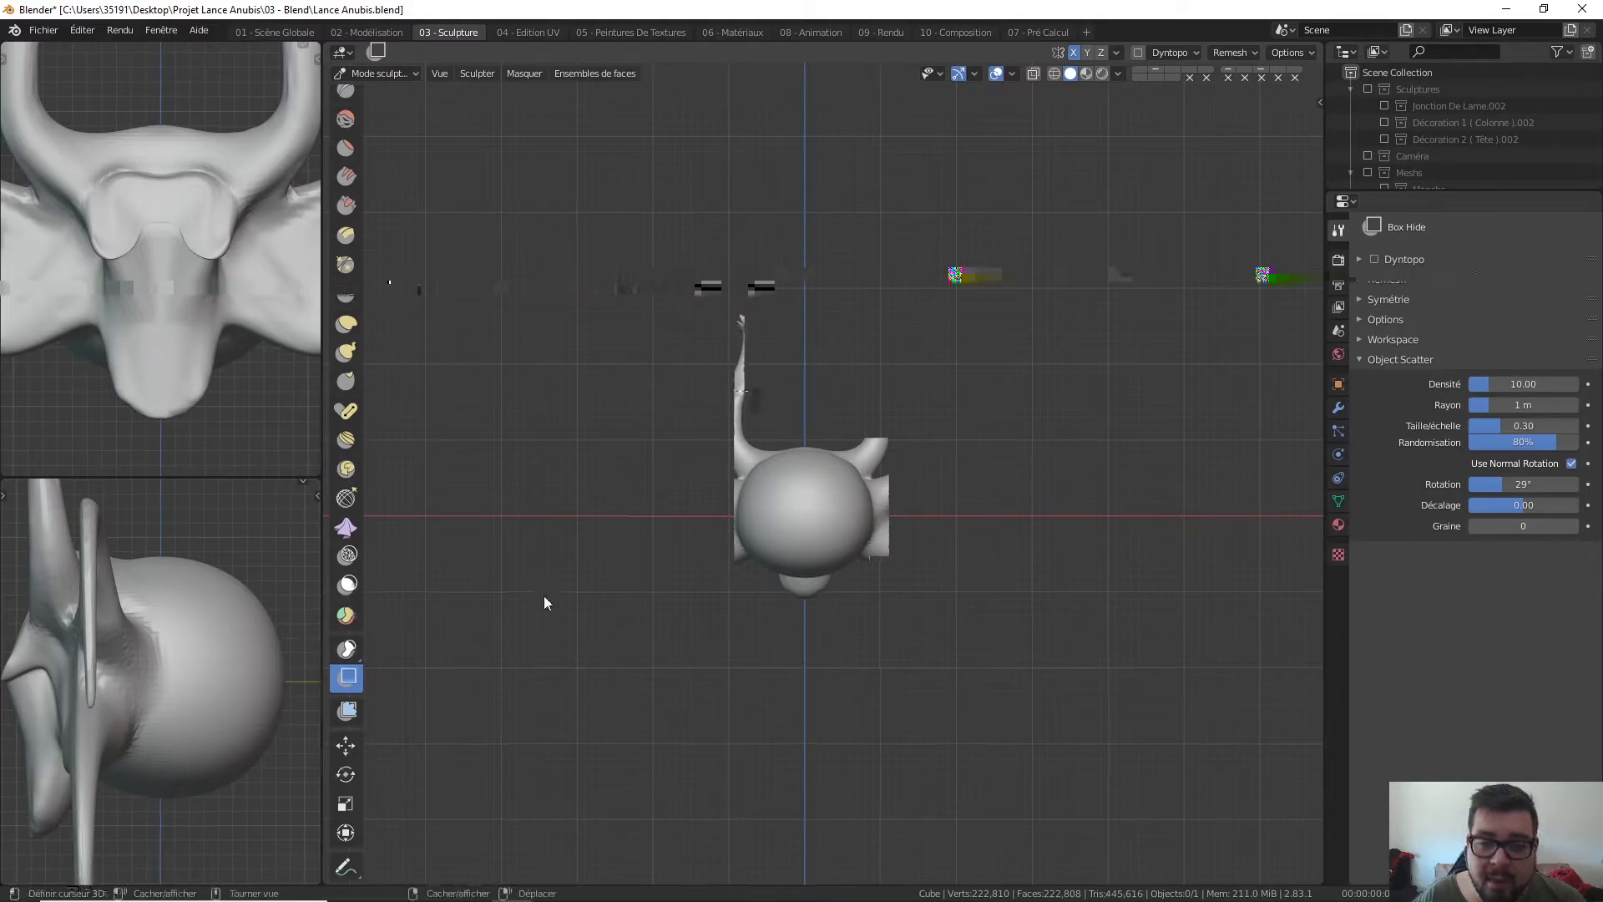
{"action": "left_click_drag", "start_coordinate": [802, 415], "coordinate": [614, 365]}
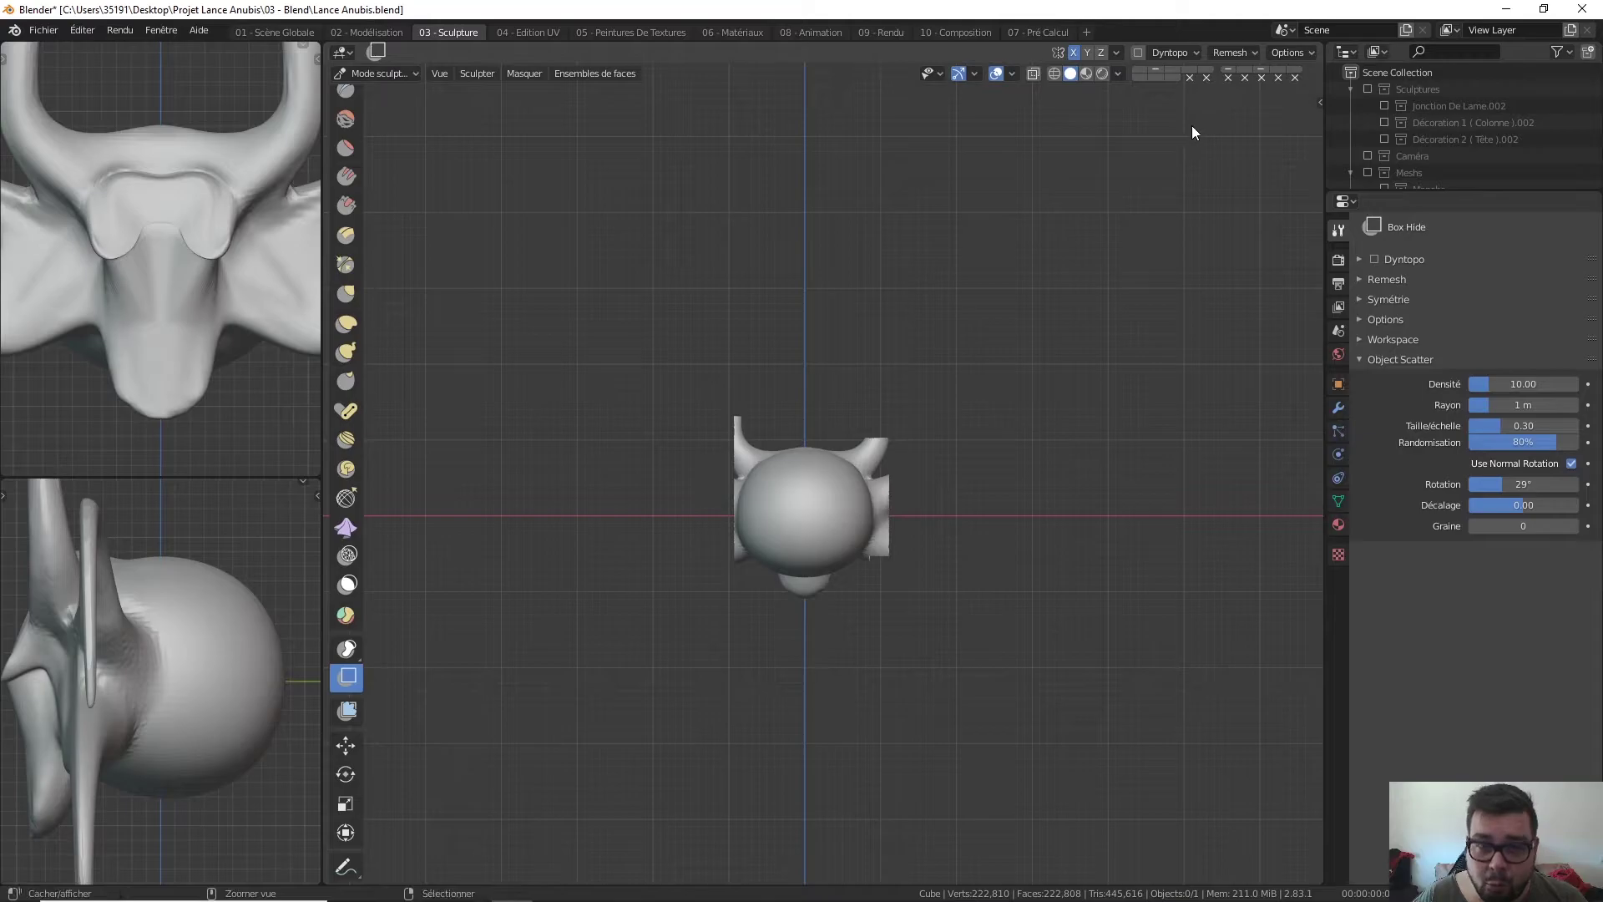
{"action": "left_click_drag", "start_coordinate": [1195, 108], "coordinate": [359, 889], "text": "shift"}
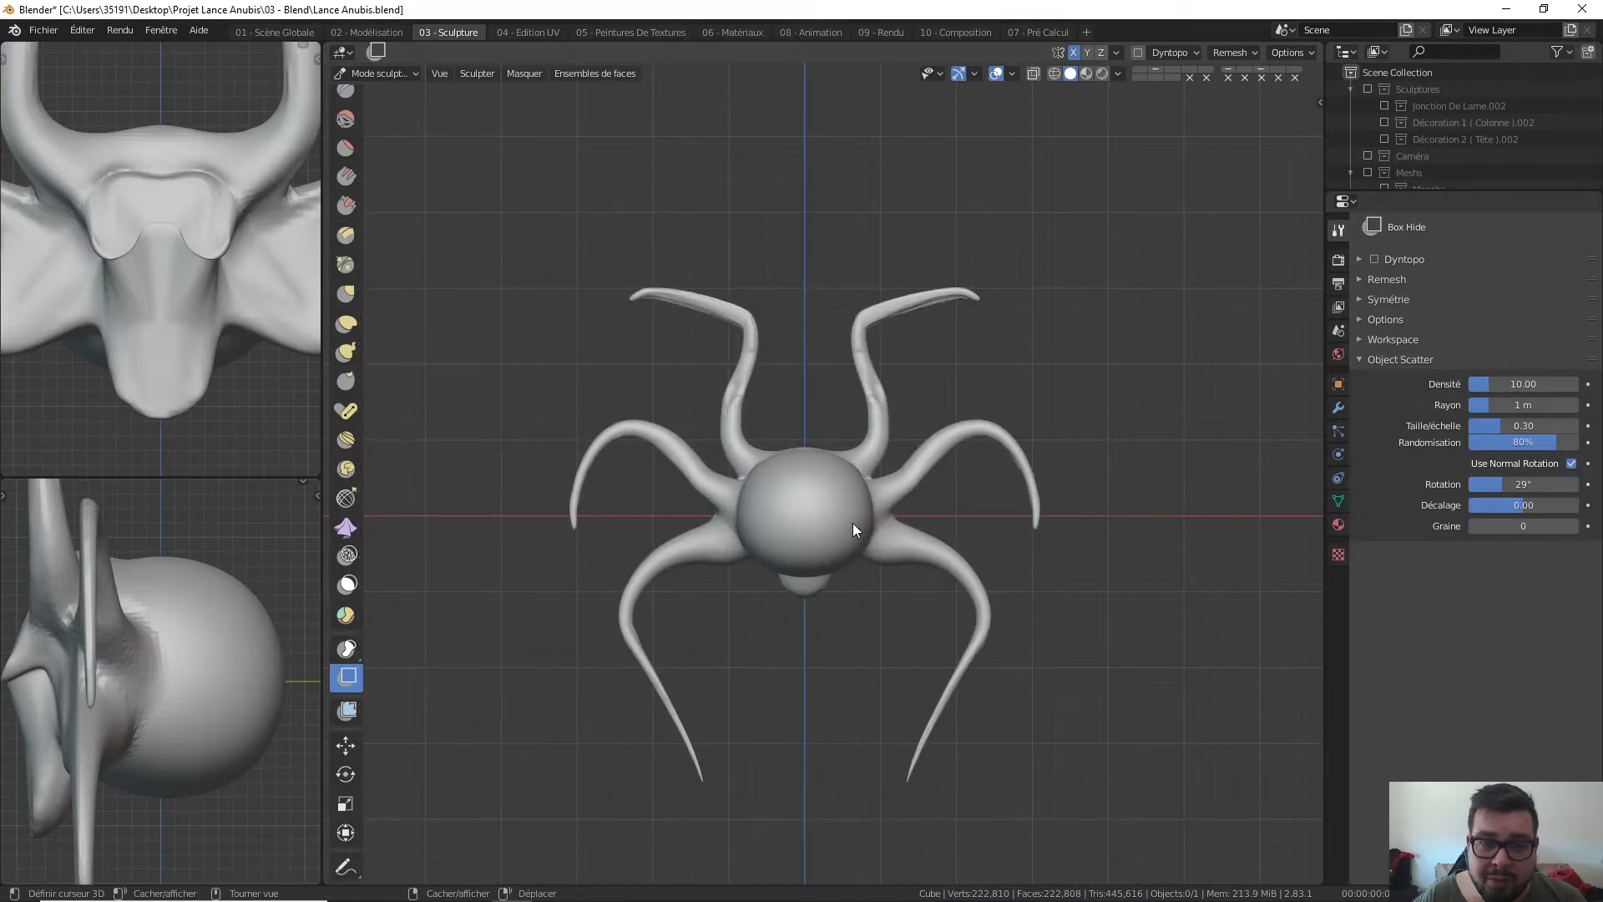
Box-hide the two upper horns one after the other and reveal them again
{"action": "left_click_drag", "start_coordinate": [804, 222], "coordinate": [537, 421]}
{"action": "left_click_drag", "start_coordinate": [1096, 189], "coordinate": [734, 412]}
{"action": "left_click_drag", "start_coordinate": [1192, 144], "coordinate": [709, 342], "text": "shift"}
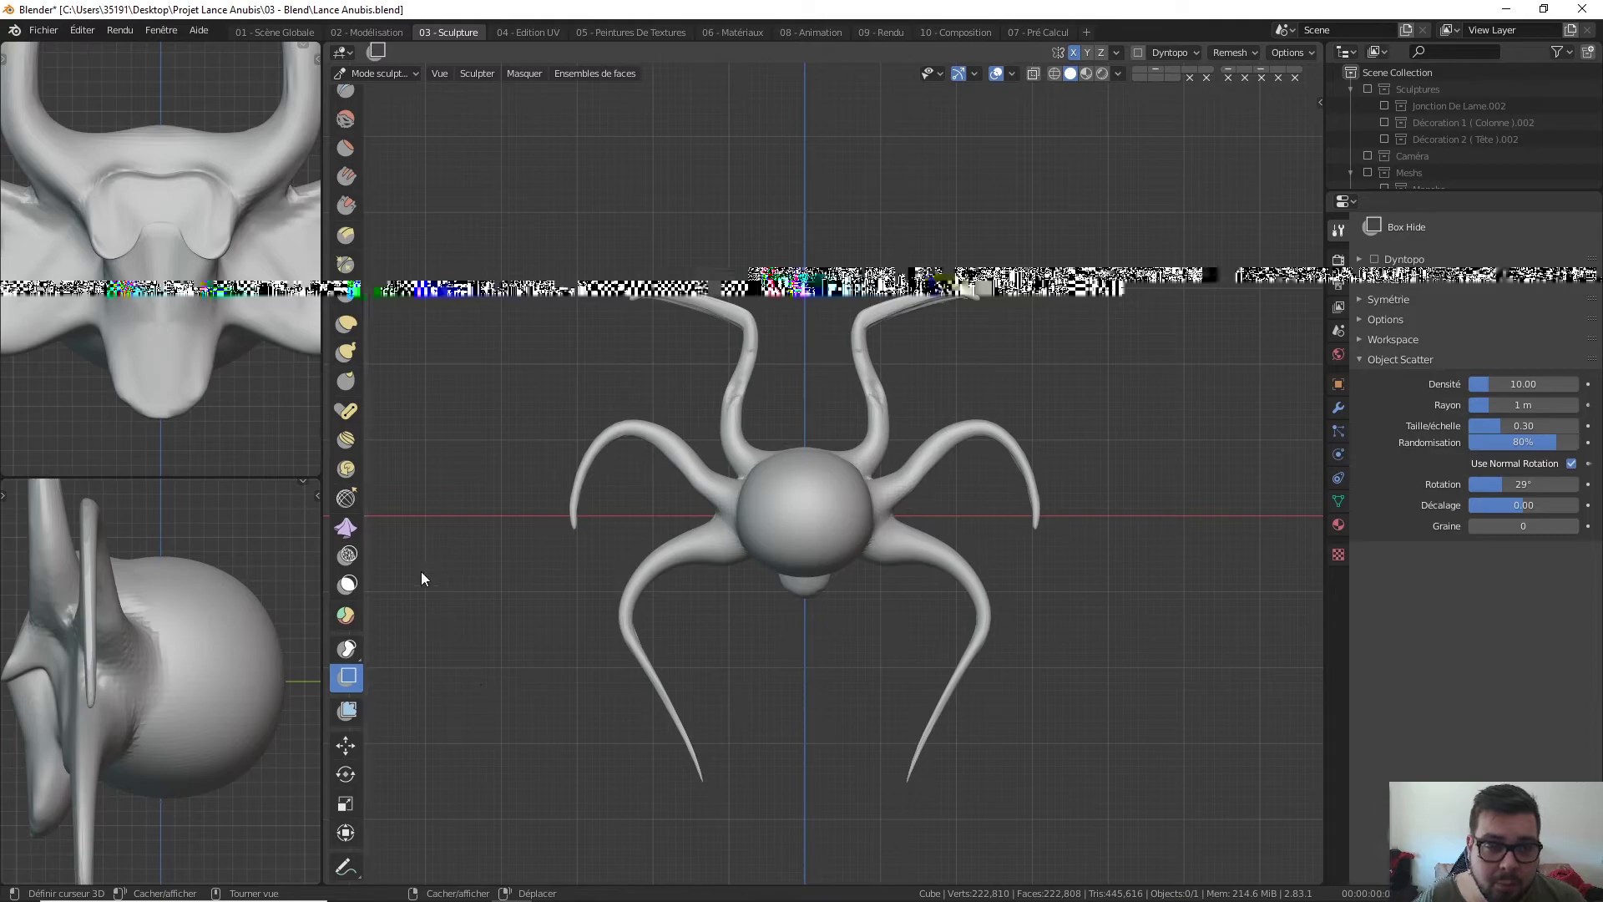
Look at the Mesh Filter tool's options alongside the Draw Face Sets brush
{"action": "left_click", "coordinate": [359, 703]}
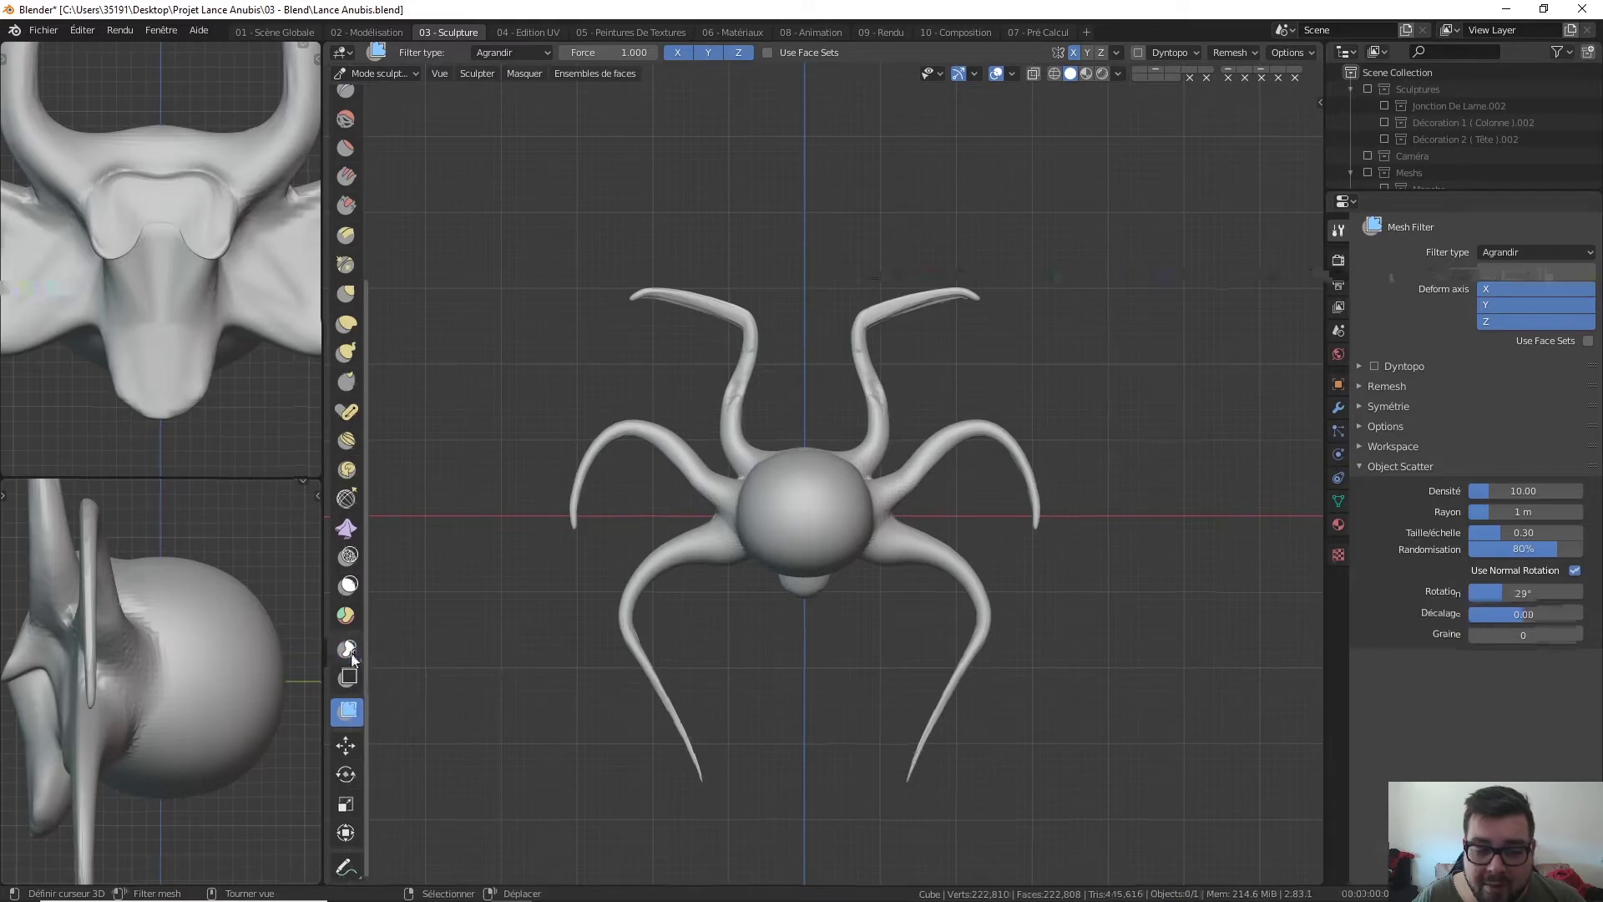
{"action": "left_click", "coordinate": [350, 614]}
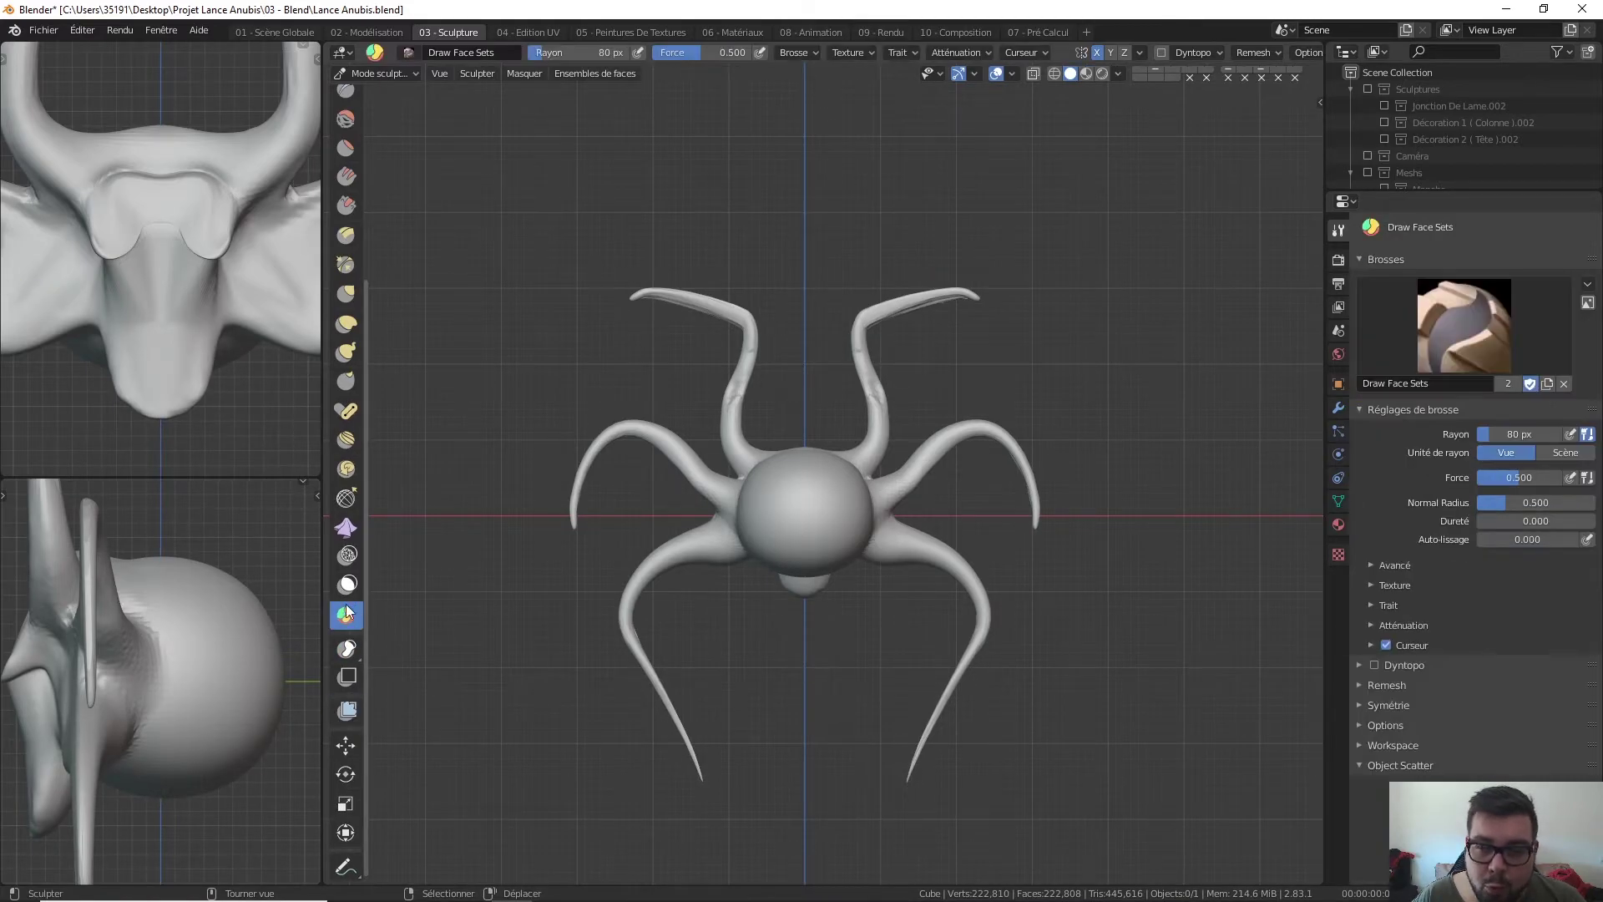
{"action": "left_click", "coordinate": [354, 706]}
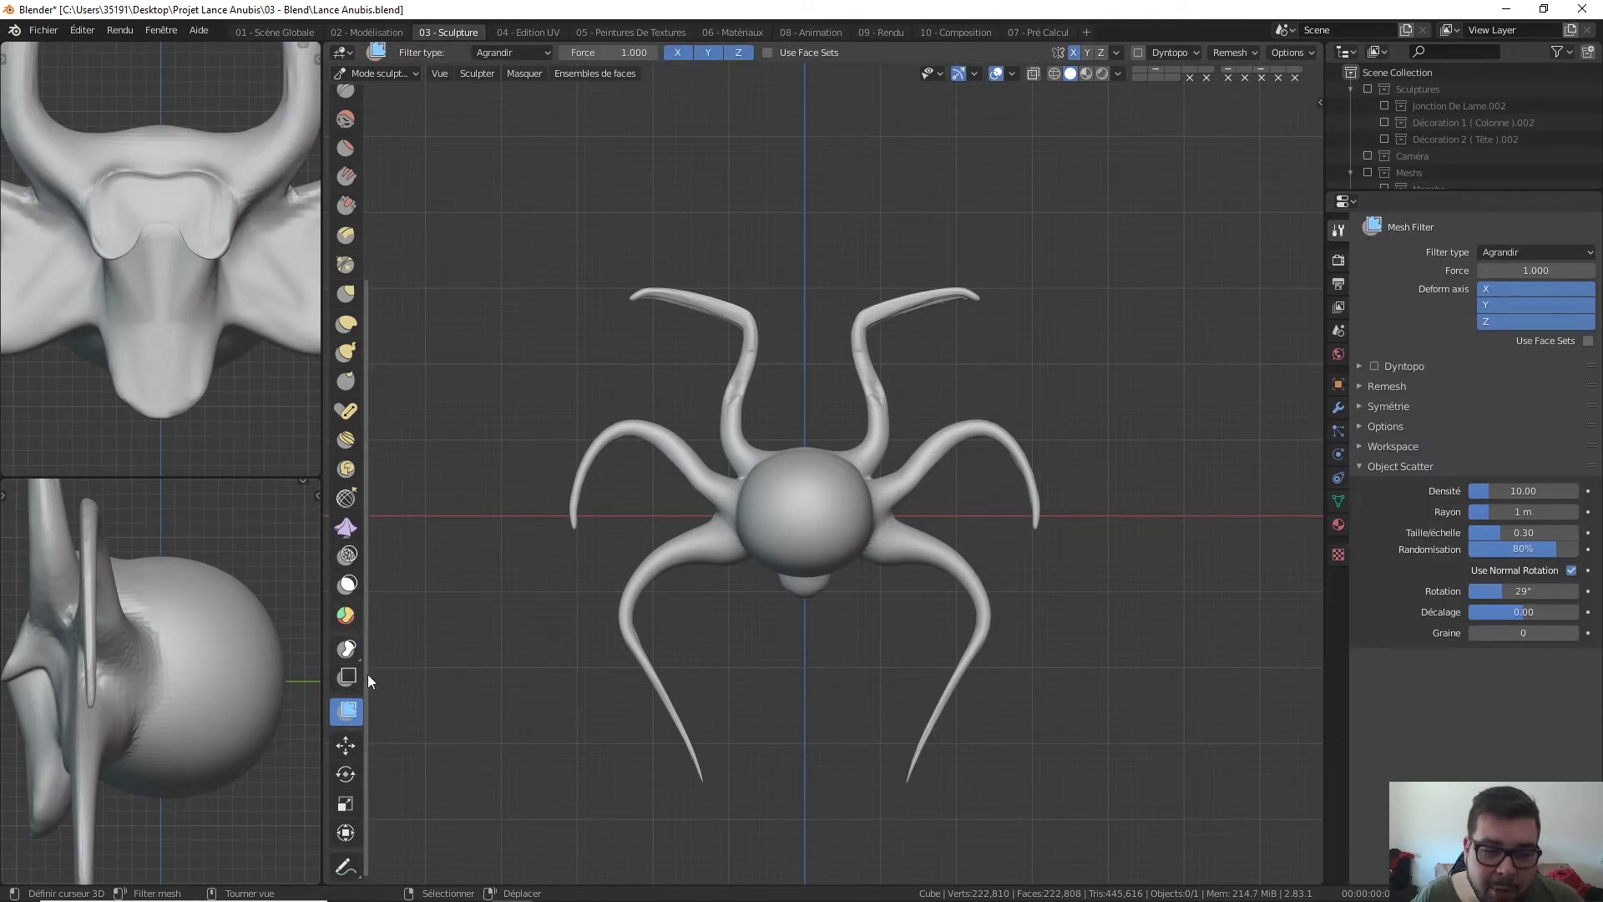
Raise the mesh along Z with the Move tool and try shifting it along X, undoing the sideways moves
{"action": "left_click", "coordinate": [358, 740]}
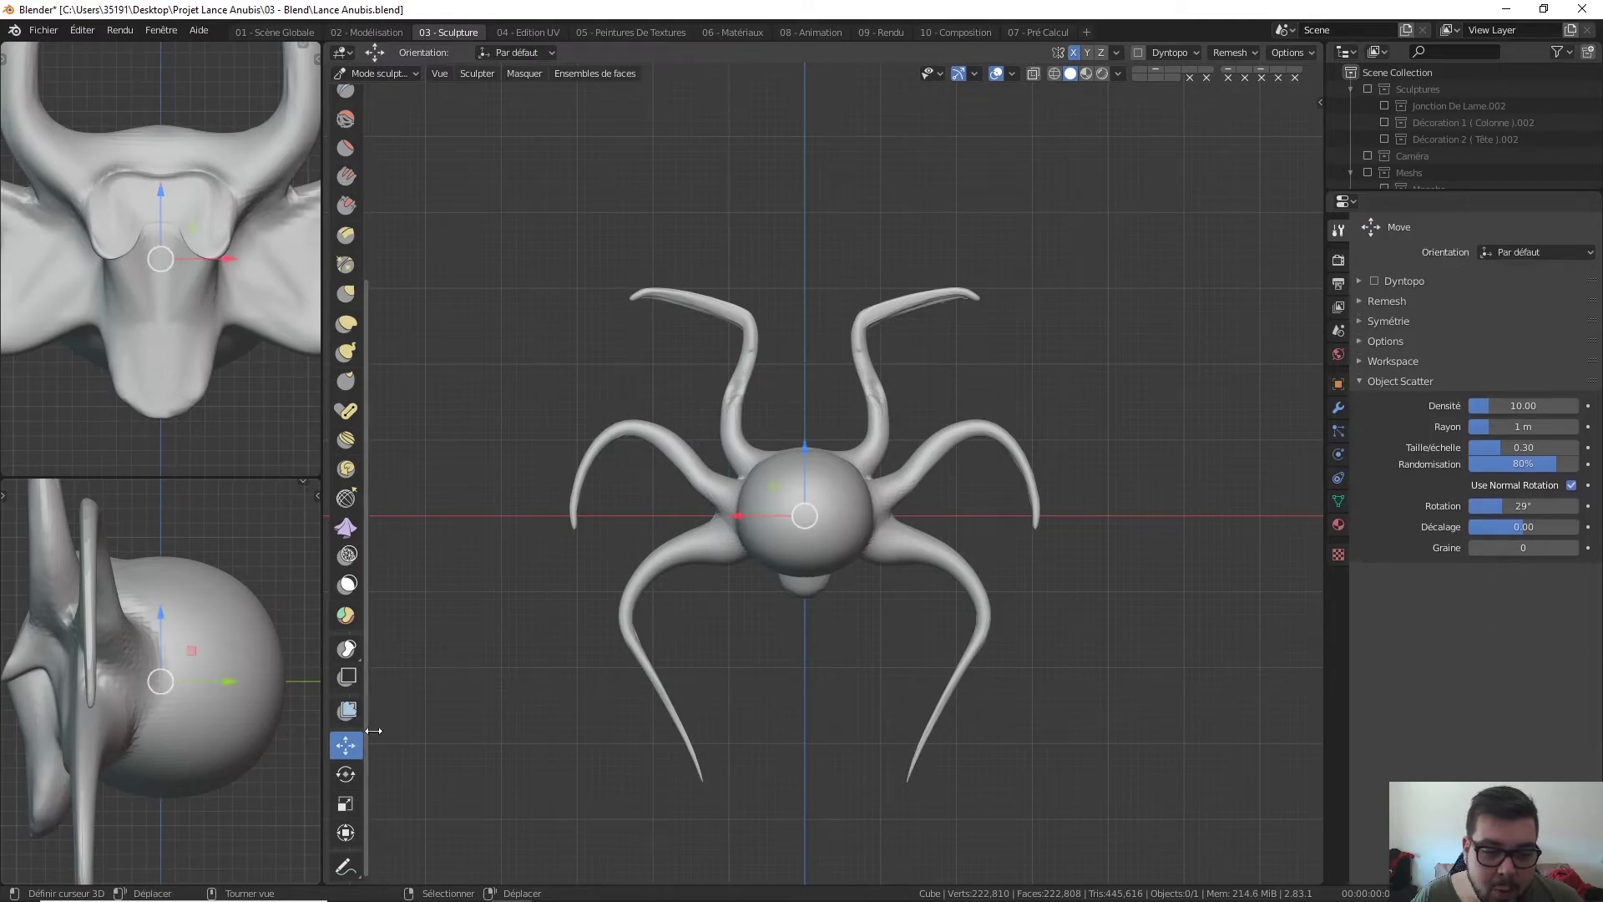
{"action": "left_click_drag", "start_coordinate": [804, 451], "coordinate": [745, 504]}
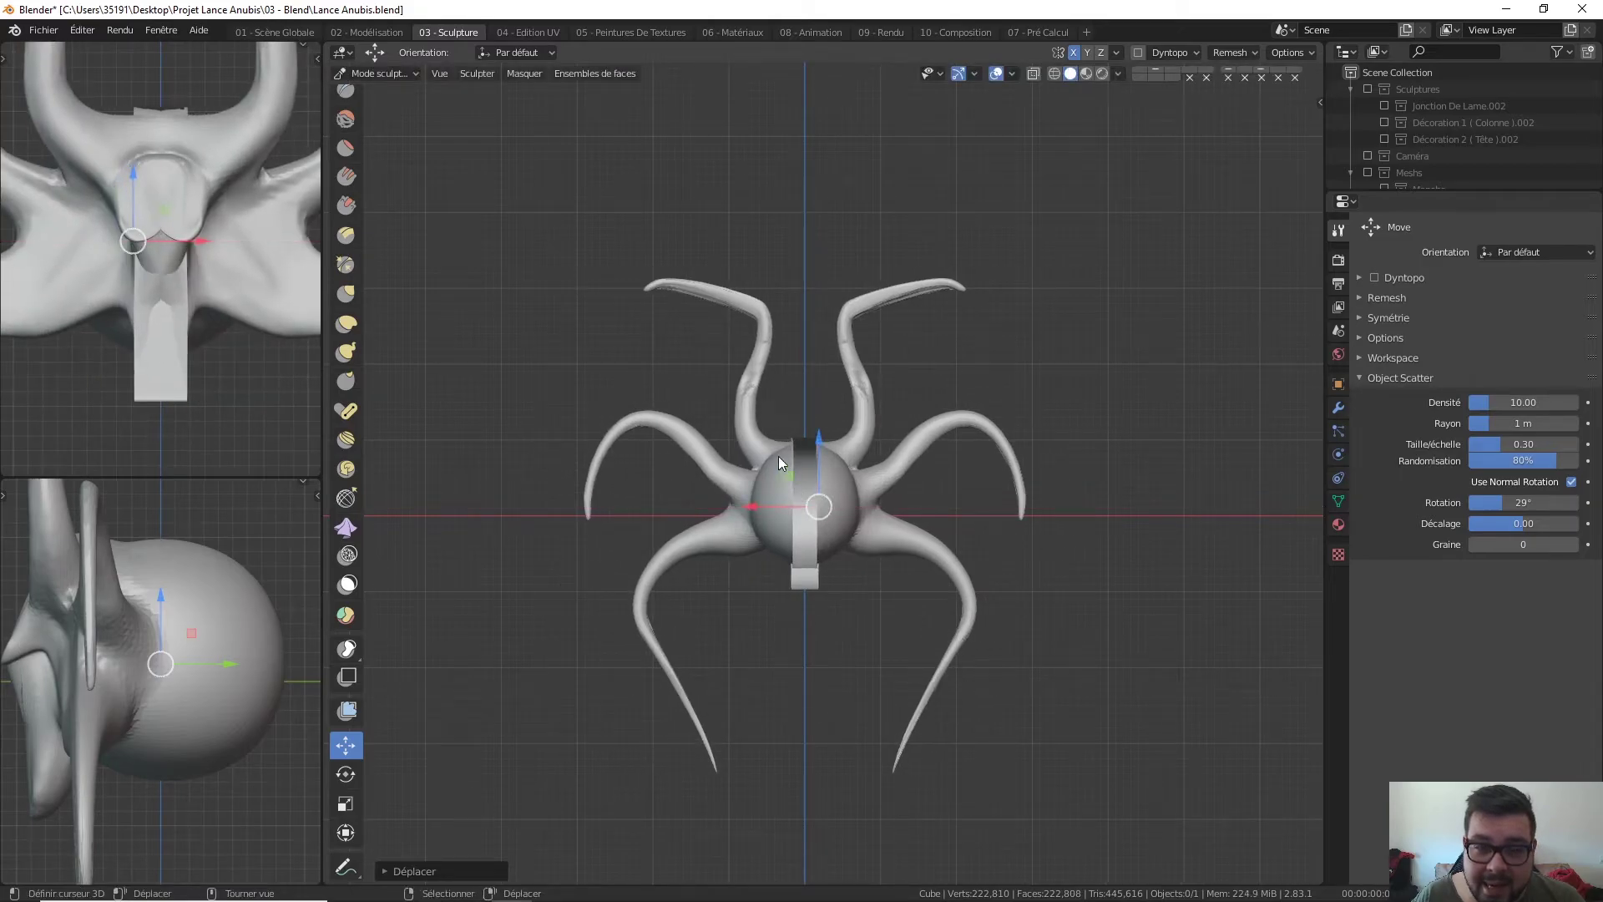
{"action": "key", "text": "ctrl+z"}
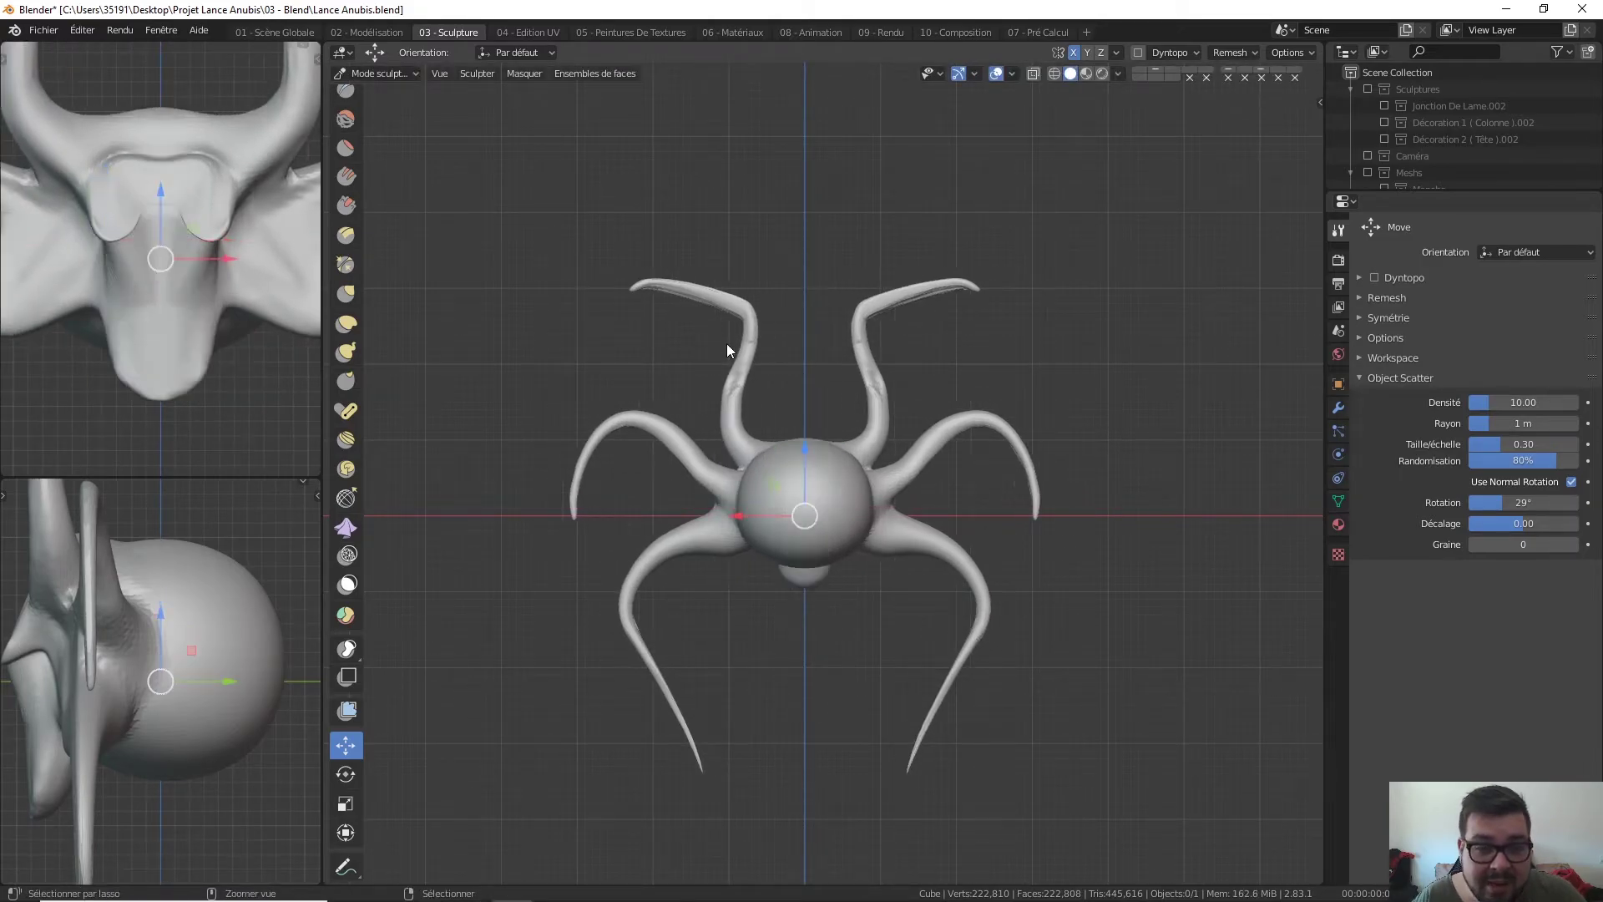
{"action": "left_click_drag", "start_coordinate": [736, 514], "coordinate": [620, 507]}
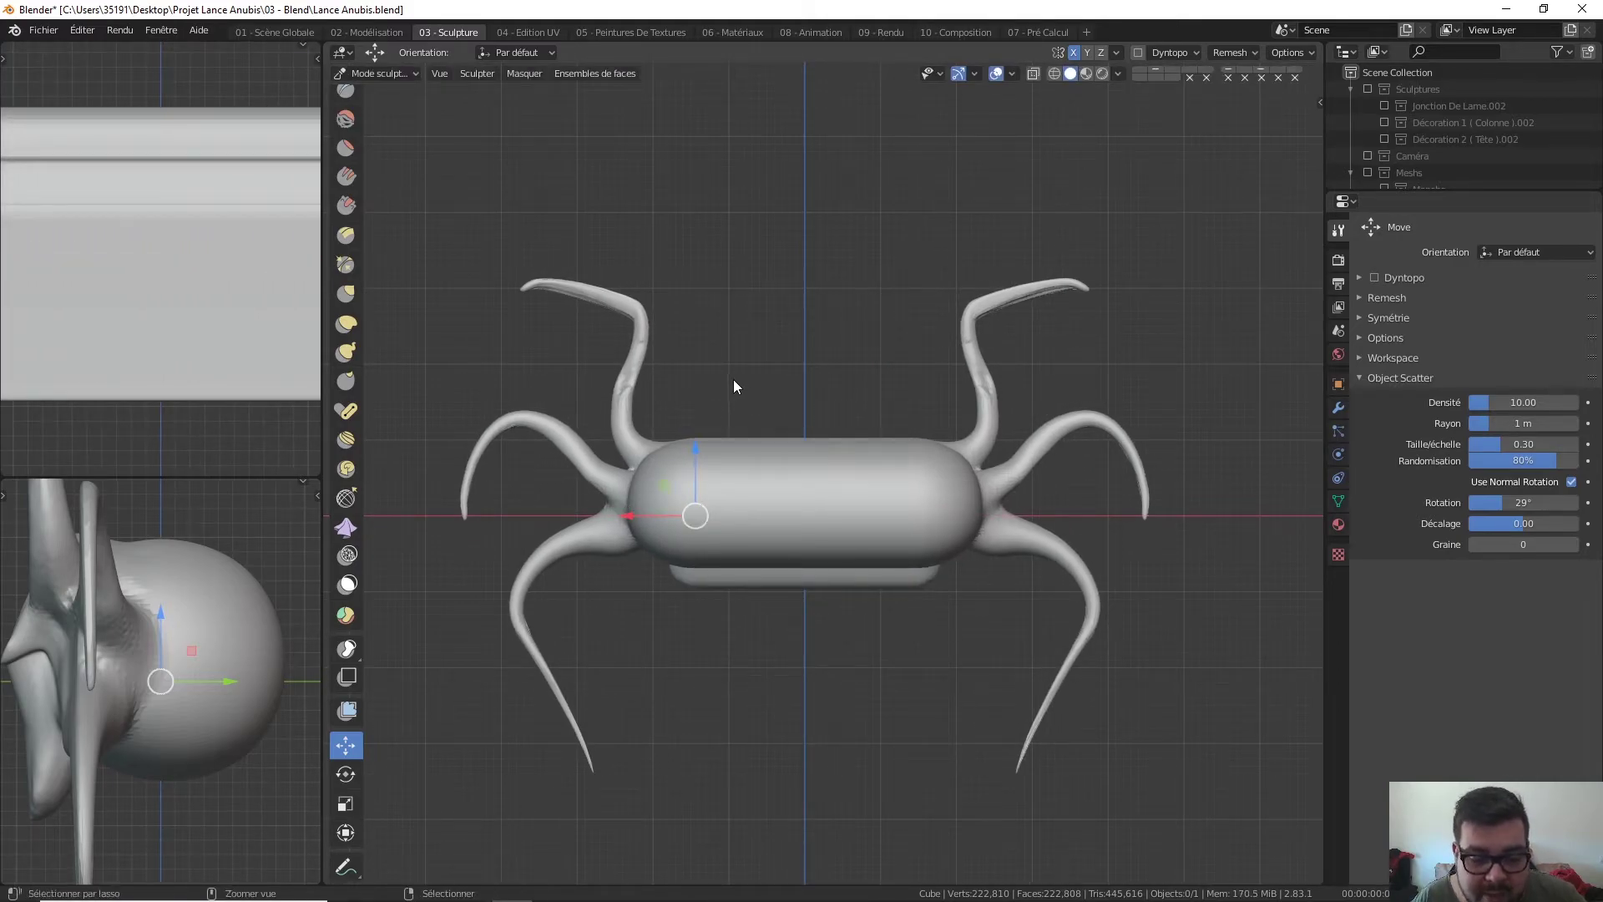
{"action": "key", "text": "ctrl+z"}
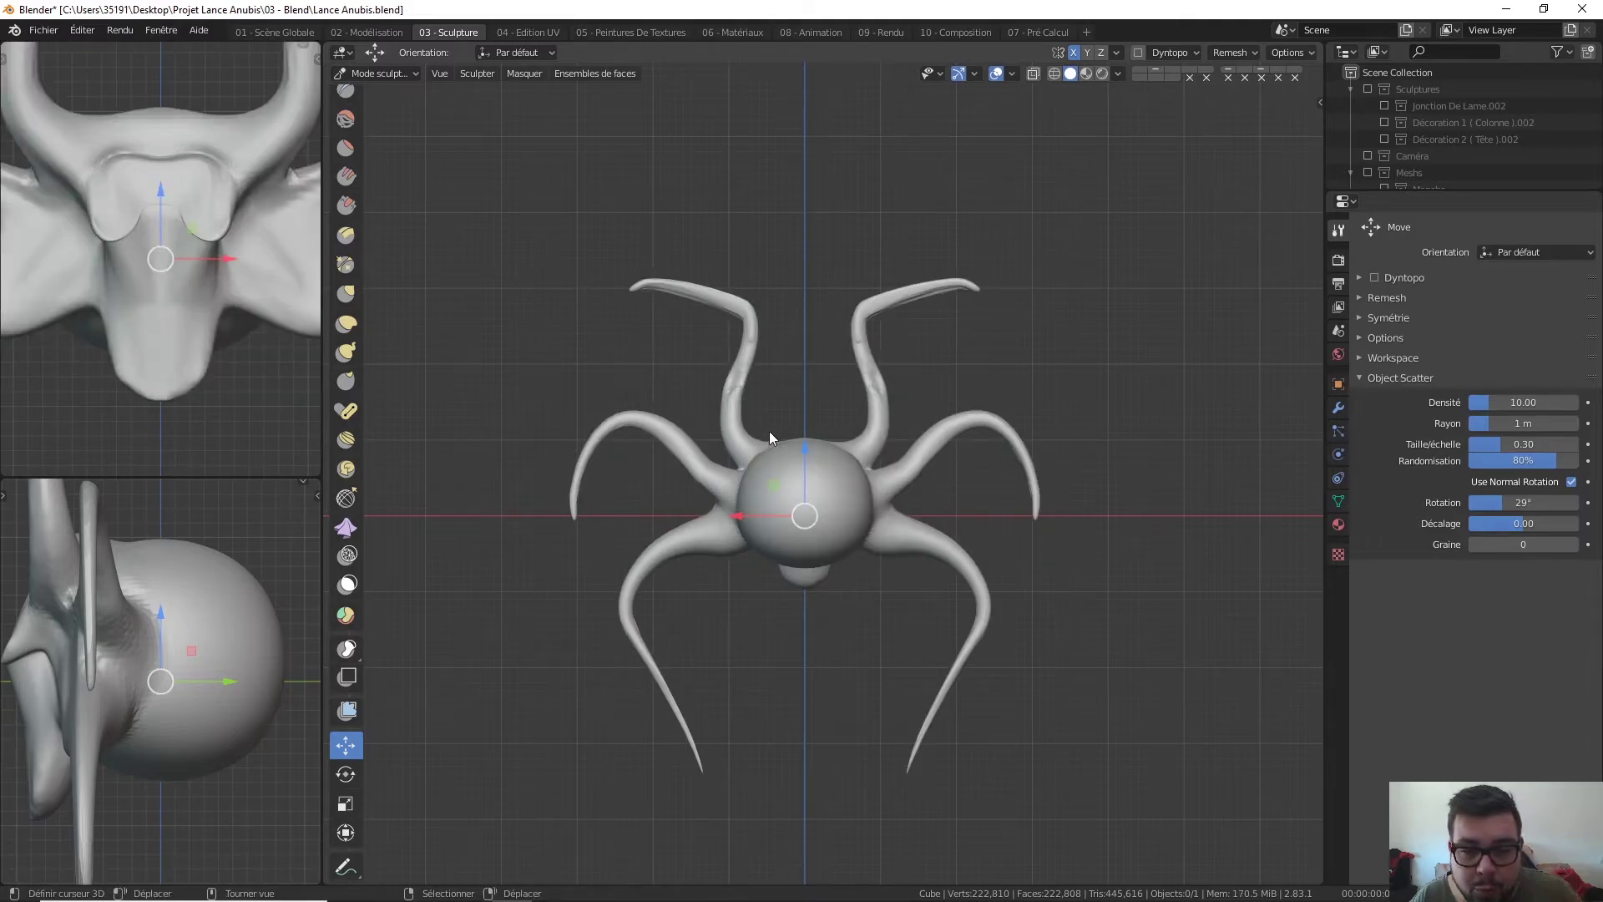
{"action": "left_click_drag", "start_coordinate": [804, 451], "coordinate": [667, 455]}
Try the Rotate tool on the mesh from an angled view and undo the rotations
{"action": "middle_click_drag", "start_coordinate": [768, 327], "coordinate": [908, 410]}
{"action": "mouse_move", "coordinate": [918, 500]}
{"action": "left_mouse_down"}
{"action": "mouse_move", "coordinate": [726, 488]}
{"action": "mouse_move", "coordinate": [850, 488]}
{"action": "left_mouse_up"}
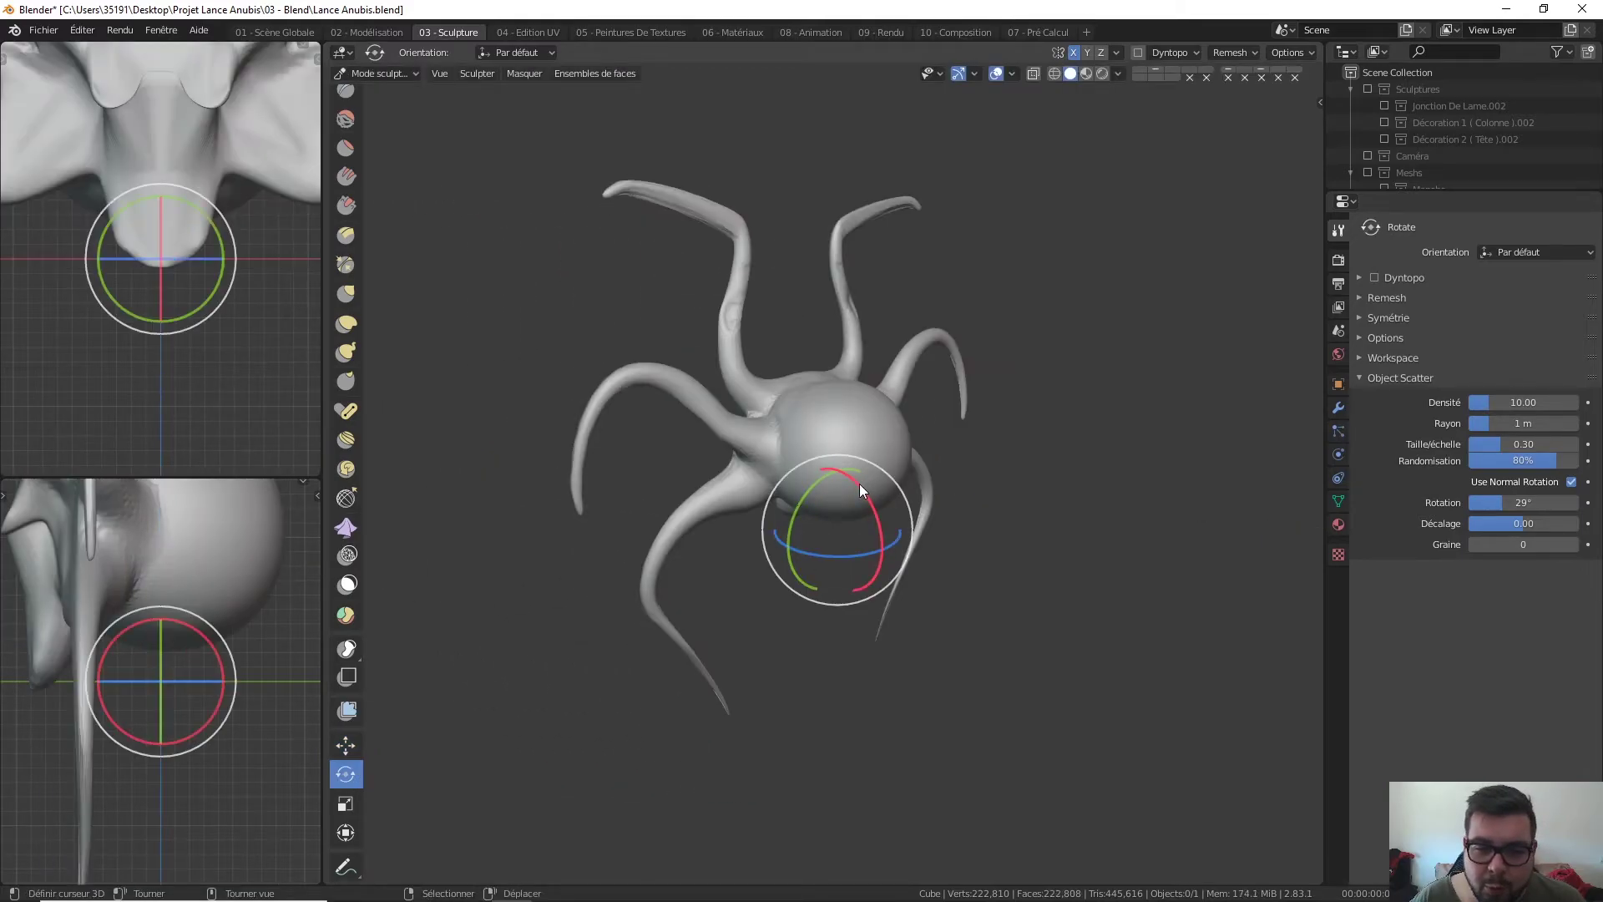
{"action": "mouse_move", "coordinate": [859, 484]}
{"action": "left_mouse_down"}
{"action": "mouse_move", "coordinate": [851, 468]}
{"action": "mouse_move", "coordinate": [805, 501]}
{"action": "mouse_move", "coordinate": [818, 415]}
{"action": "mouse_move", "coordinate": [839, 535]}
{"action": "mouse_move", "coordinate": [848, 524]}
{"action": "mouse_move", "coordinate": [787, 561]}
{"action": "mouse_move", "coordinate": [799, 505]}
{"action": "mouse_move", "coordinate": [789, 536]}
{"action": "mouse_move", "coordinate": [833, 474]}
{"action": "mouse_move", "coordinate": [841, 499]}
{"action": "mouse_move", "coordinate": [797, 547]}
{"action": "mouse_move", "coordinate": [813, 523]}
{"action": "mouse_move", "coordinate": [925, 520]}
{"action": "mouse_move", "coordinate": [823, 537]}
{"action": "mouse_move", "coordinate": [922, 513]}
{"action": "mouse_move", "coordinate": [868, 530]}
{"action": "mouse_move", "coordinate": [855, 517]}
{"action": "left_mouse_up"}
{"action": "key", "text": "z"}
{"action": "key", "text": "ctrl+z"}
{"action": "key", "text": "ctrl+z"}
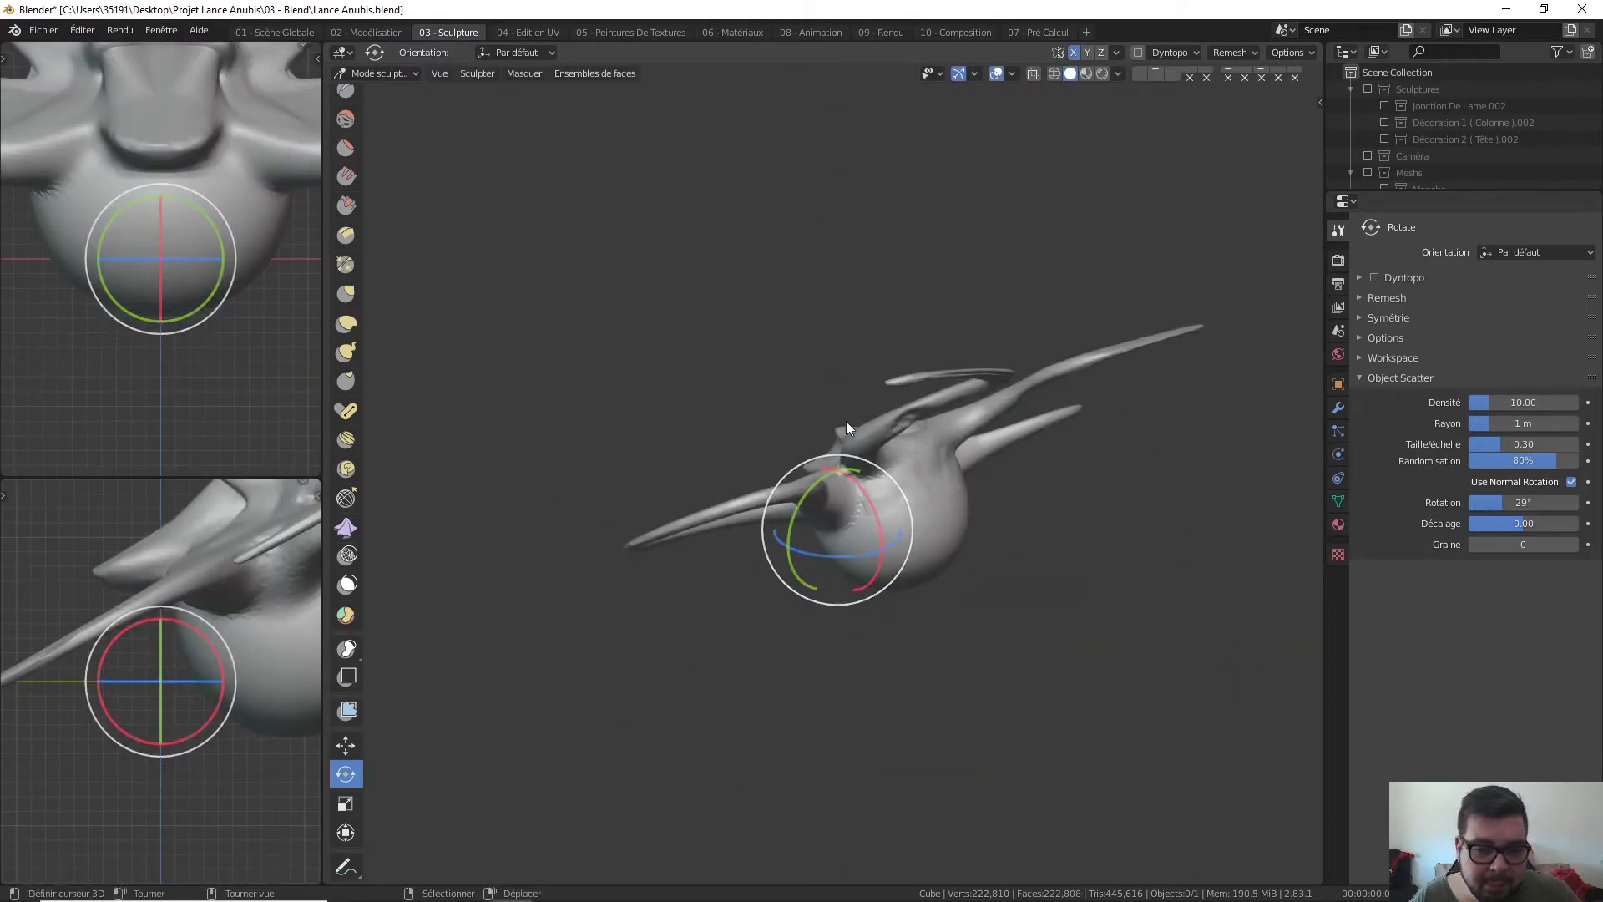
{"action": "key", "text": "ctrl+z"}
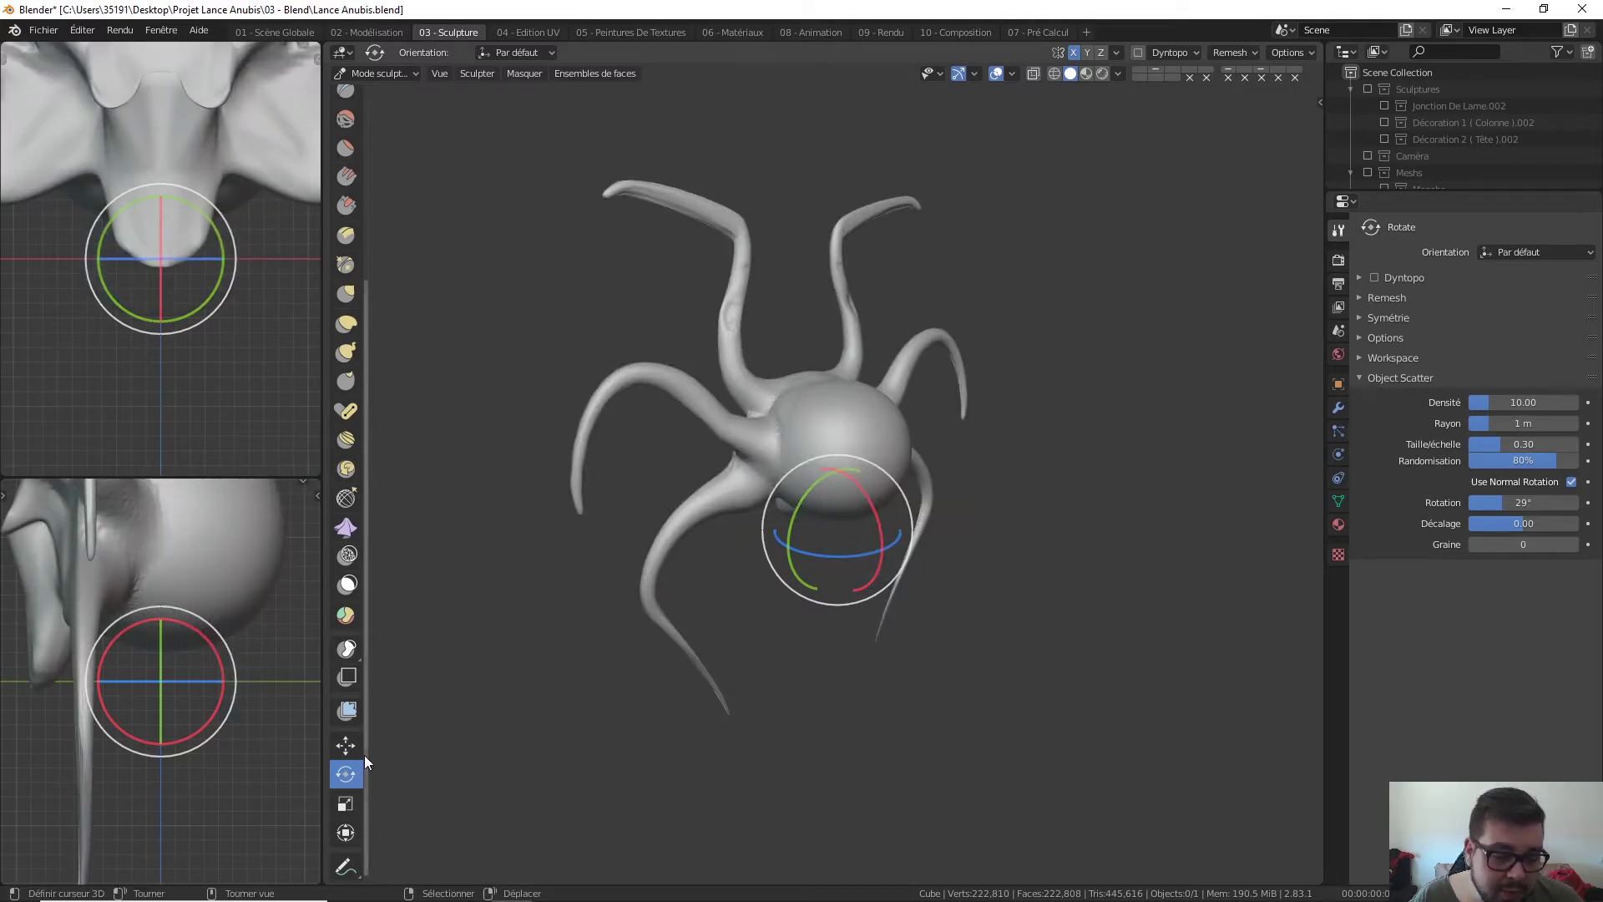
Stretch the mesh vertically along Z and make it narrower along X with the Scale tool
{"action": "scroll", "coordinate": [365, 777], "scroll_direction": "down", "scroll_amount": 1}
{"action": "left_click", "coordinate": [346, 802]}
{"action": "mouse_move", "coordinate": [840, 460]}
{"action": "left_mouse_down"}
{"action": "mouse_move", "coordinate": [842, 422]}
{"action": "mouse_move", "coordinate": [833, 529]}
{"action": "left_mouse_up"}
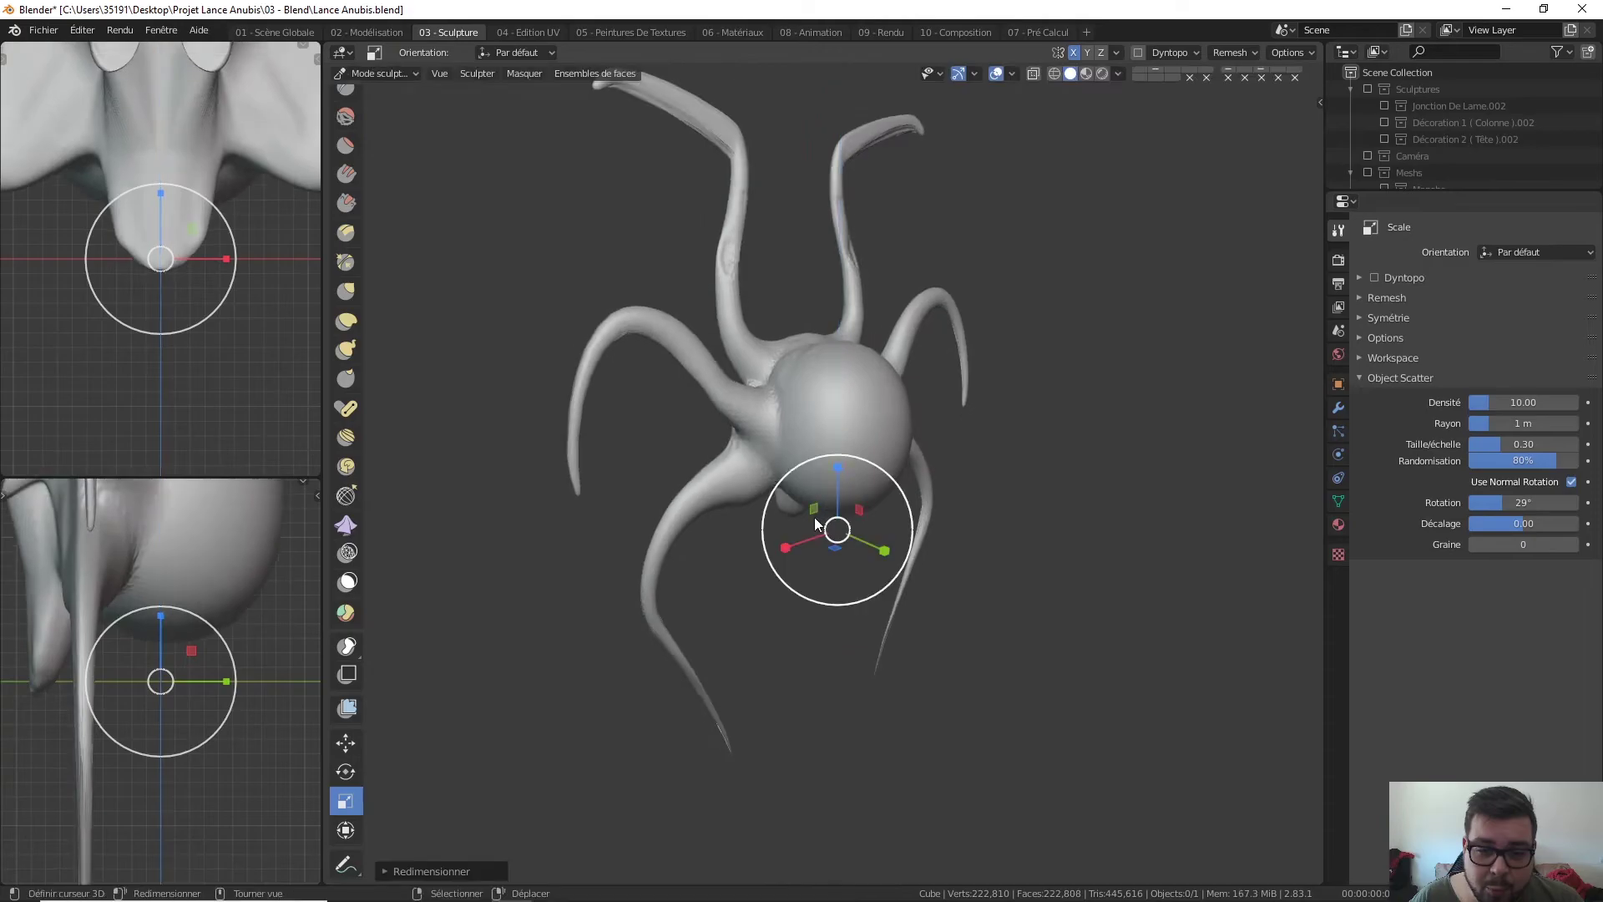
{"action": "middle_click_drag", "start_coordinate": [833, 529], "coordinate": [785, 535]}
{"action": "left_click_drag", "start_coordinate": [784, 534], "coordinate": [904, 541]}
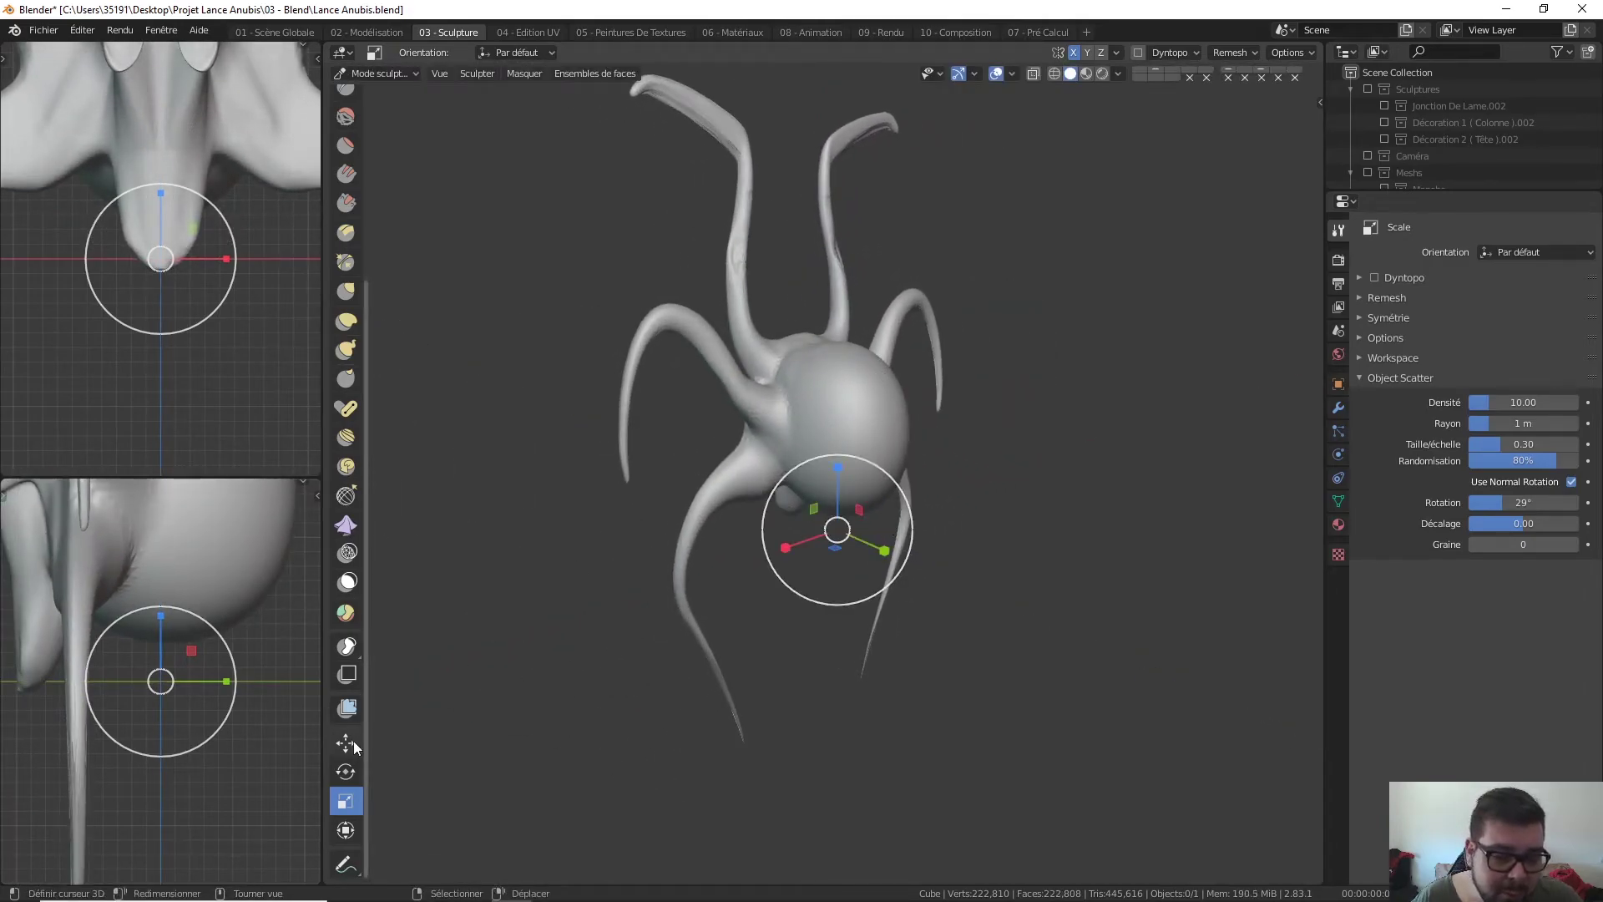
Activate the combined Transform tool with its move, rotate and scale gizmo
{"action": "left_click", "coordinate": [347, 831]}
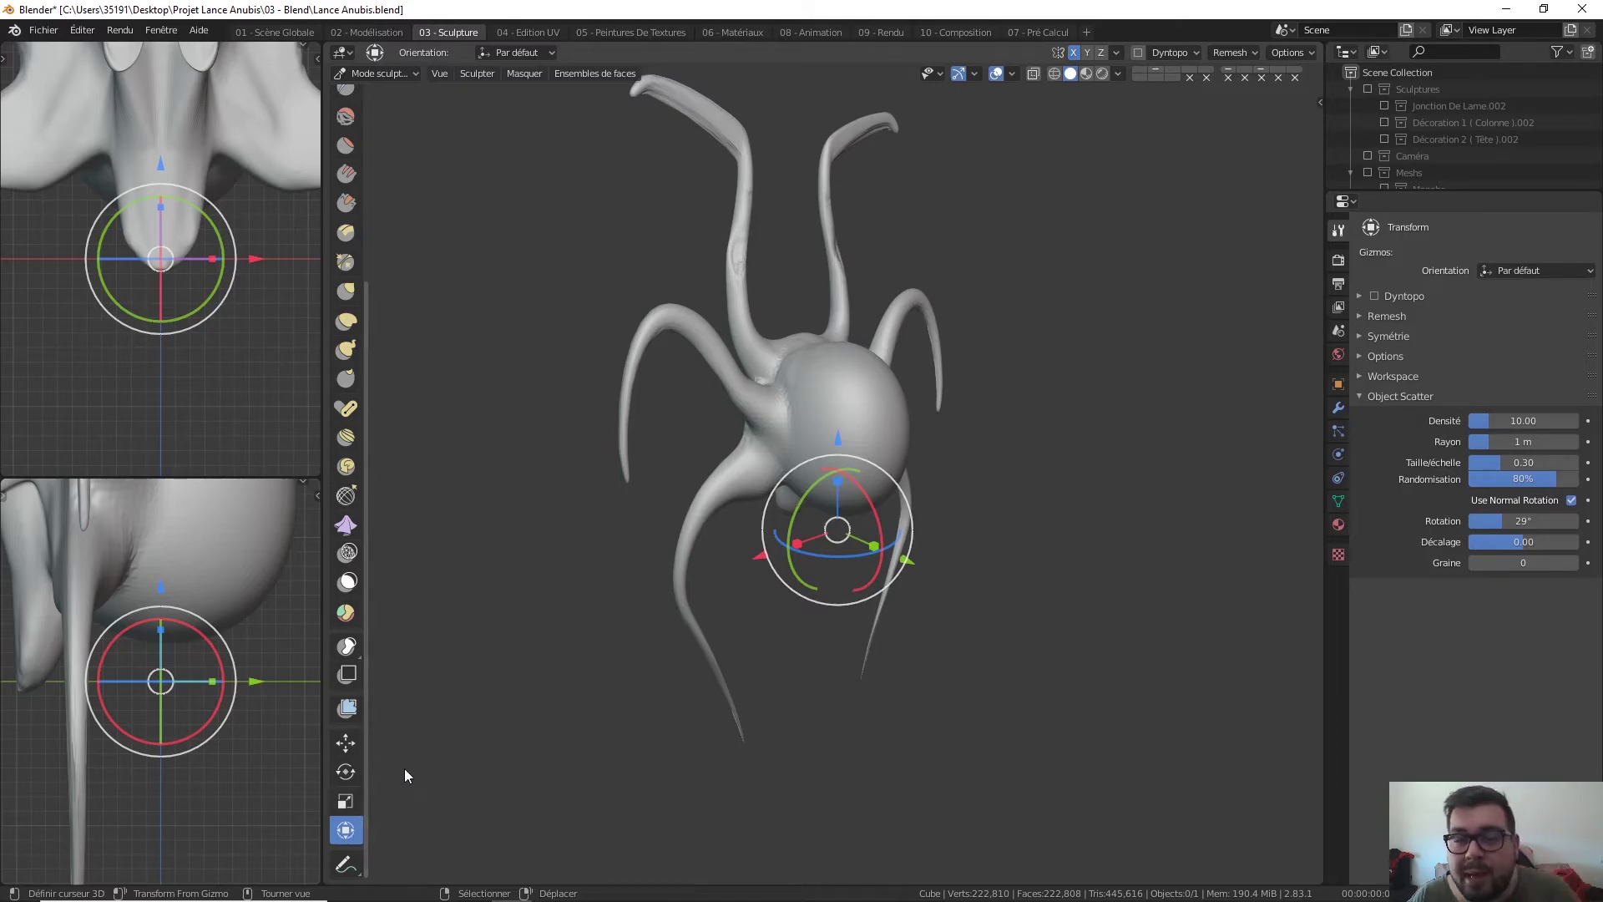
Reposition and tilt the mesh with the handles of the combined Transform gizmo
{"action": "left_click_drag", "start_coordinate": [837, 435], "coordinate": [864, 489]}
Activate the Annotate tool and turn on the display of Annotations in the viewport overlays
{"action": "left_click", "coordinate": [358, 860]}
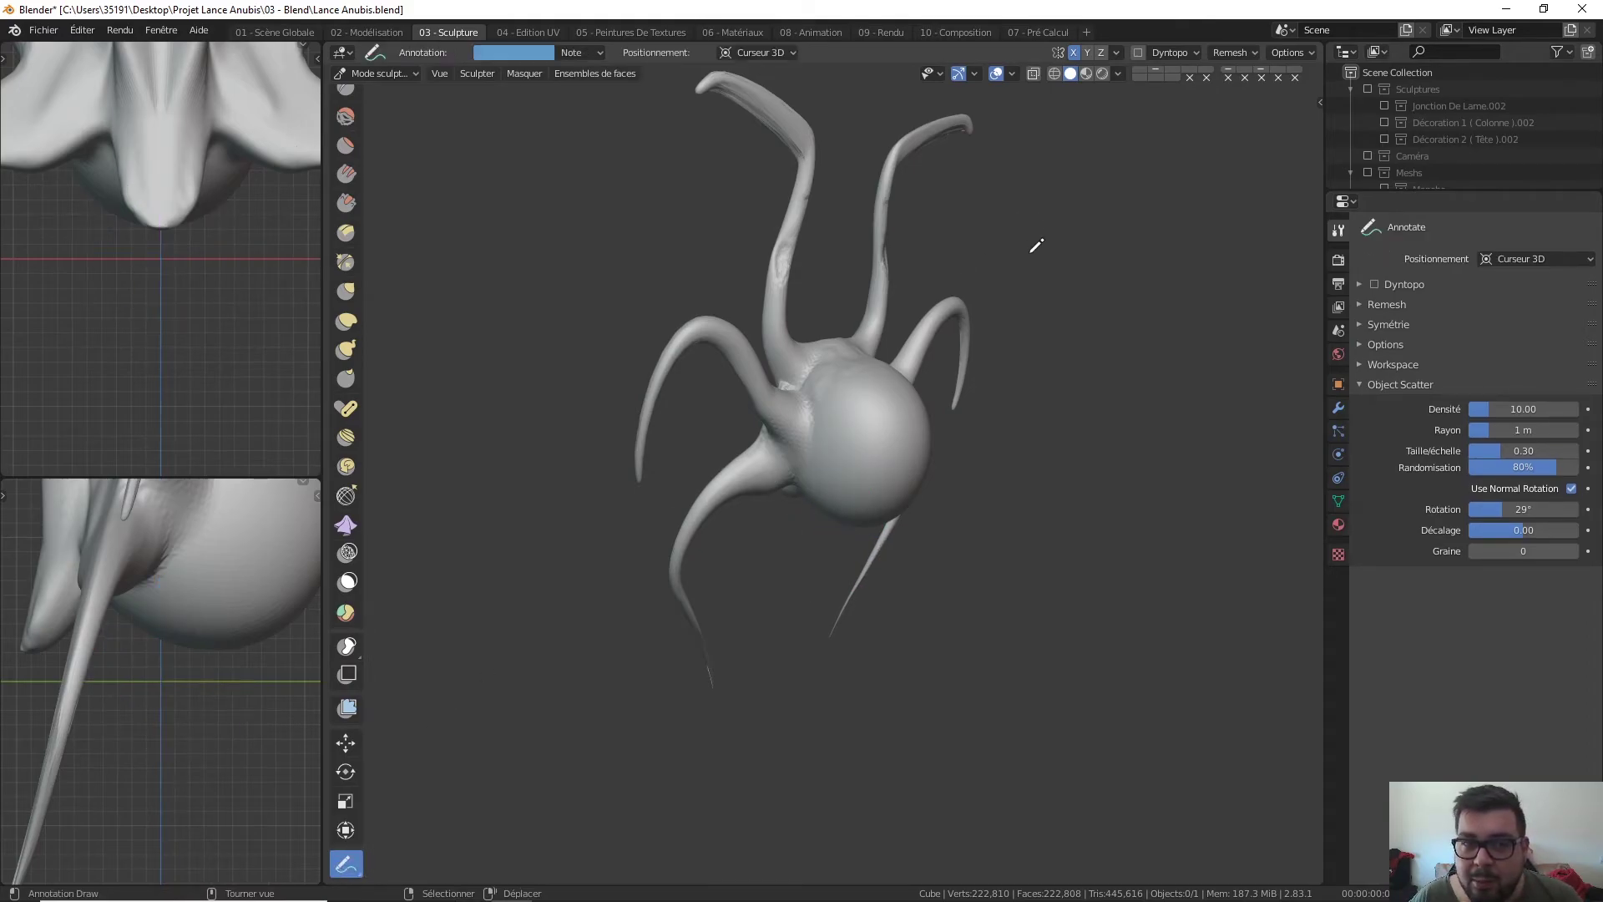
{"action": "left_click", "coordinate": [1012, 74]}
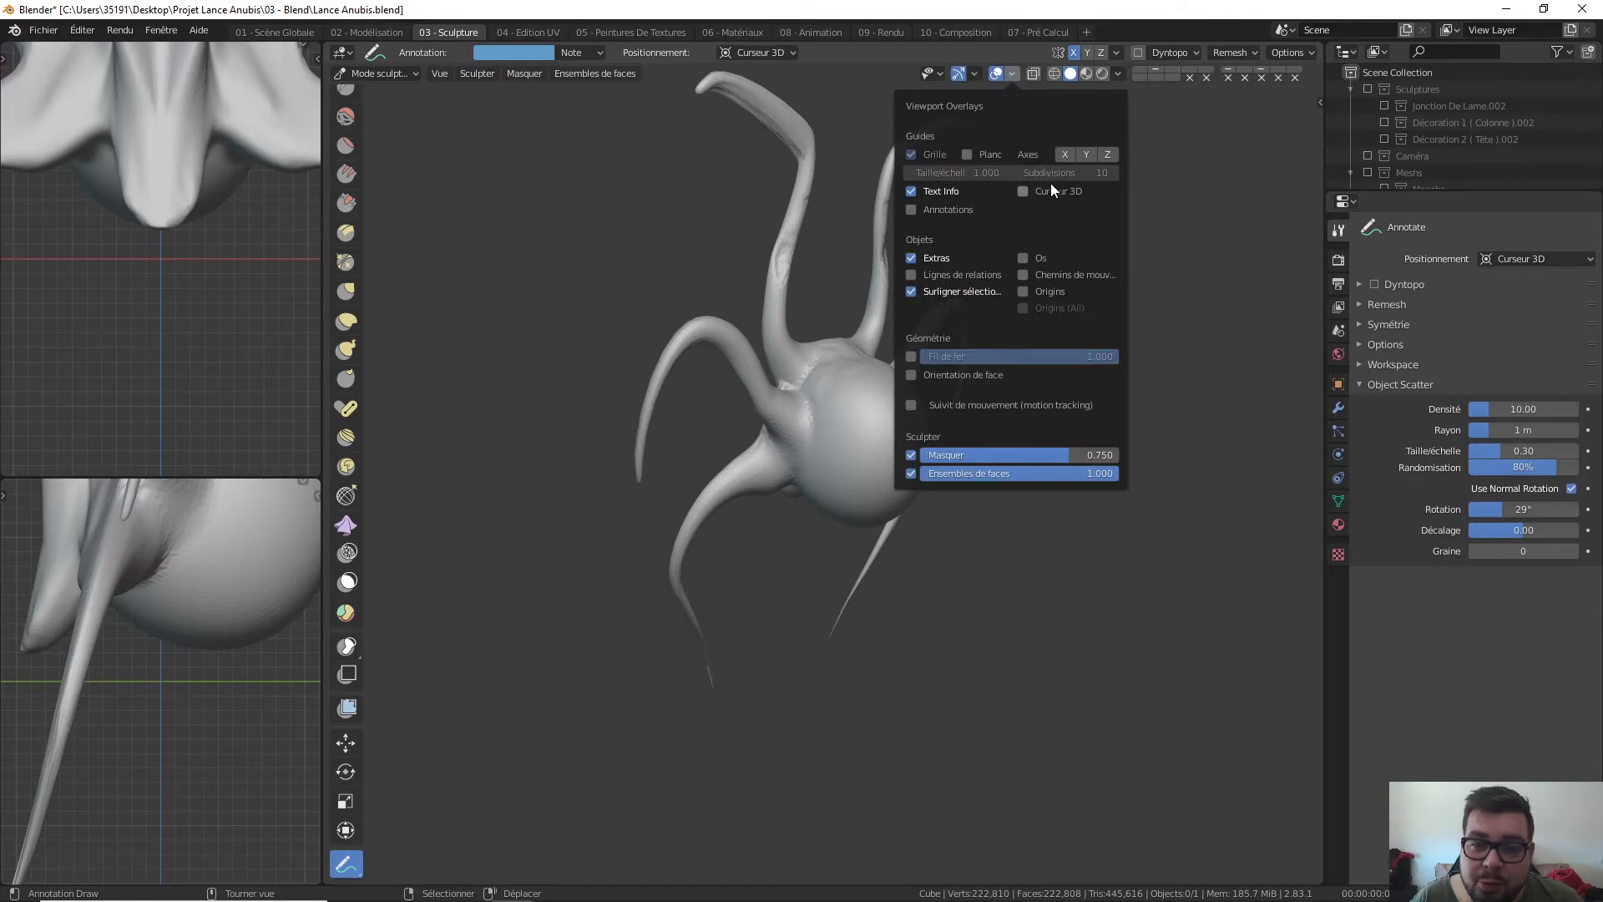
{"action": "left_click", "coordinate": [912, 209]}
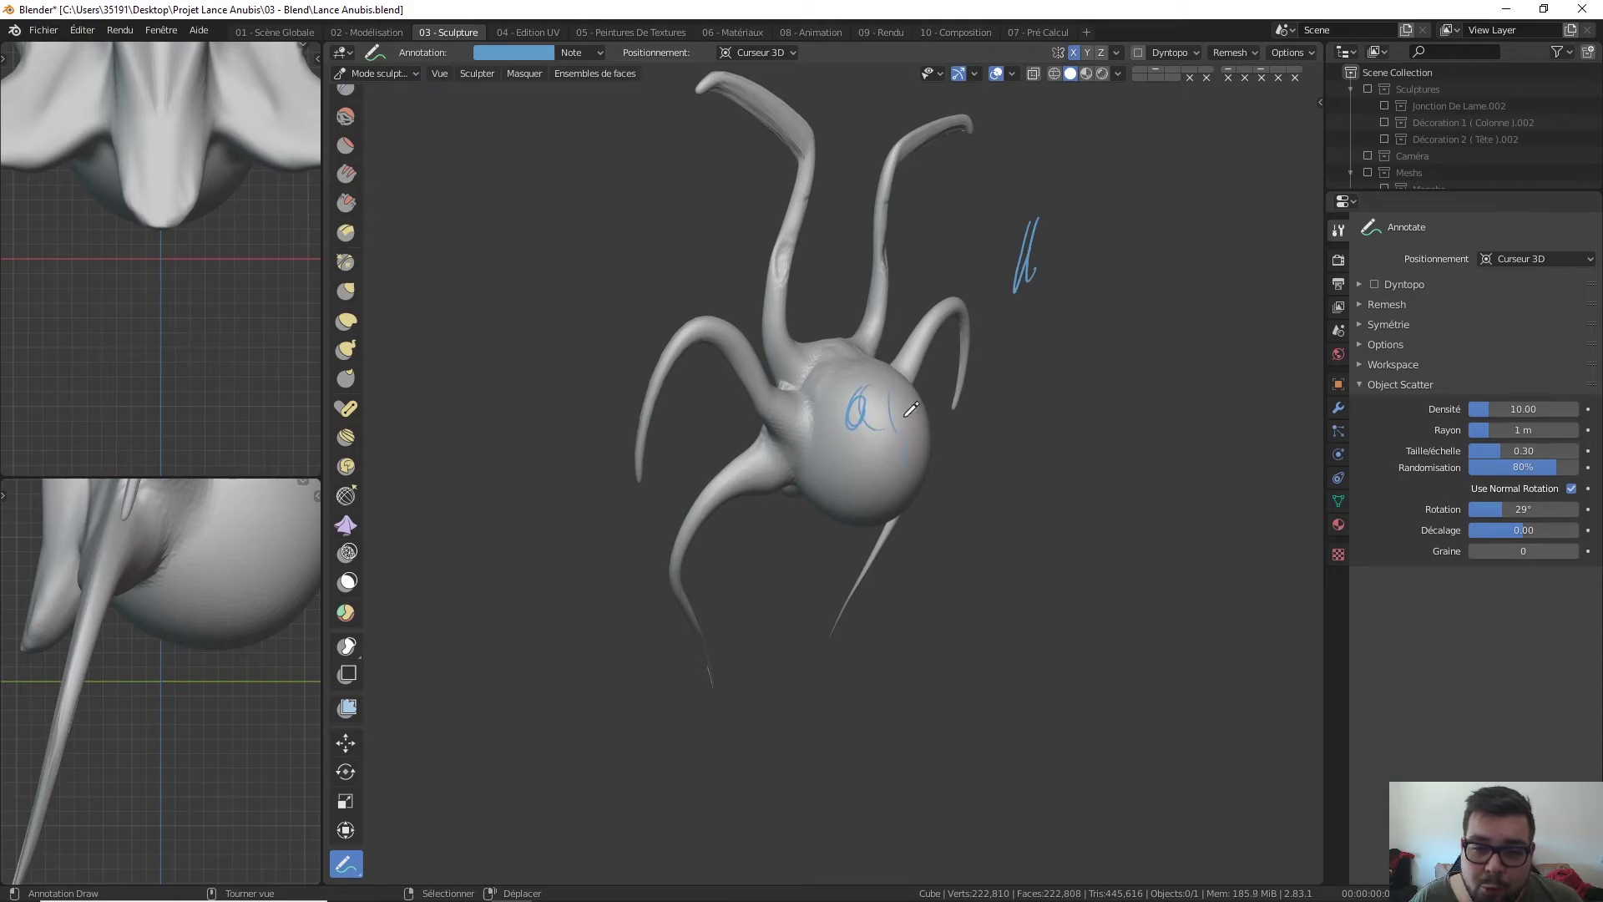
Scribble blue freehand annotations over the rounded back of the head and in the empty space around it, from several angles
{"action": "middle_click_drag", "start_coordinate": [955, 371], "coordinate": [801, 338]}
{"action": "left_click_drag", "start_coordinate": [812, 380], "coordinate": [817, 341]}
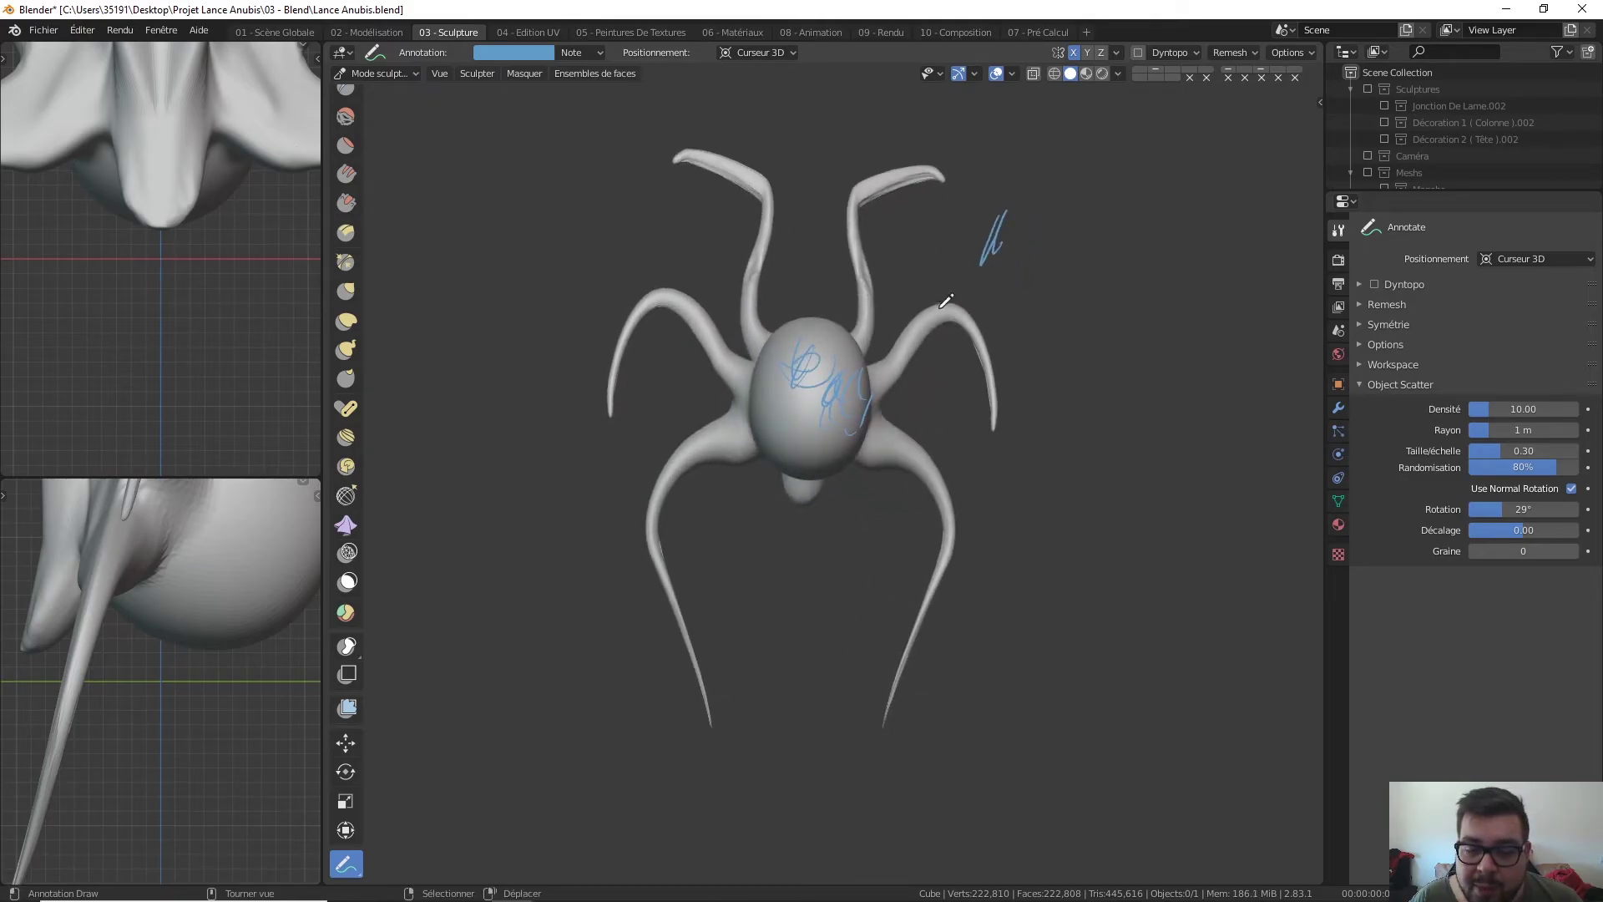
{"action": "mouse_move", "coordinate": [1046, 194]}
{"action": "left_mouse_down"}
{"action": "mouse_move", "coordinate": [1114, 211]}
{"action": "mouse_move", "coordinate": [979, 301]}
{"action": "left_mouse_up"}
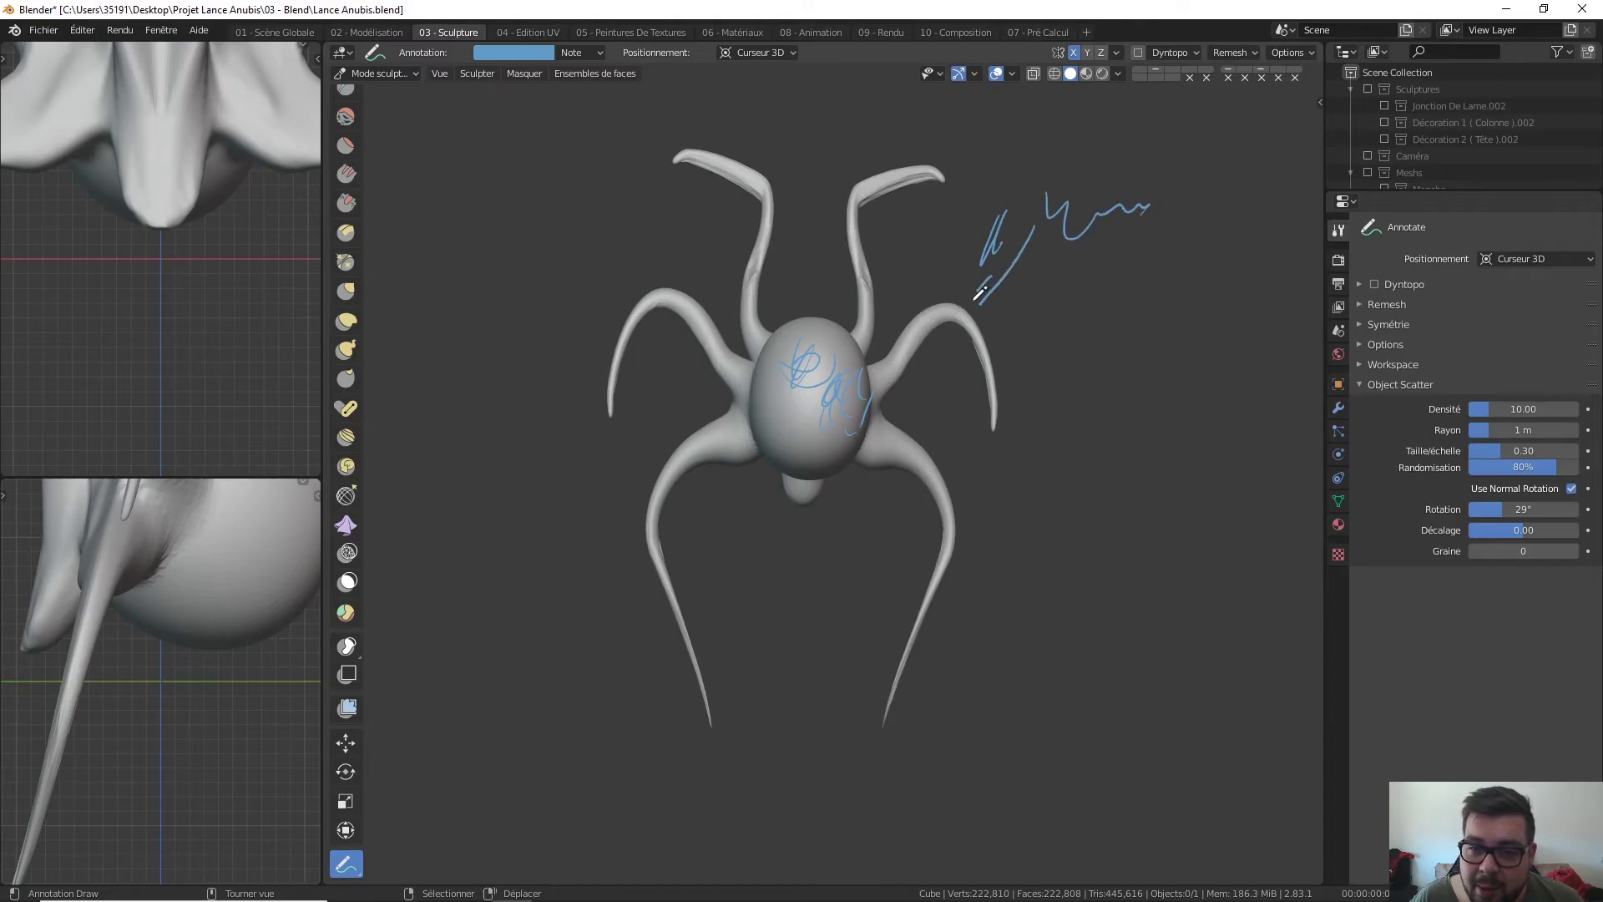
{"action": "mouse_move", "coordinate": [998, 488]}
{"action": "left_mouse_down"}
{"action": "mouse_move", "coordinate": [975, 549]}
{"action": "mouse_move", "coordinate": [973, 511]}
{"action": "left_mouse_up"}
{"action": "mouse_move", "coordinate": [1000, 451]}
{"action": "middle_mouse_down"}
{"action": "mouse_move", "coordinate": [742, 412]}
{"action": "mouse_move", "coordinate": [839, 84]}
{"action": "mouse_move", "coordinate": [846, 151]}
{"action": "mouse_move", "coordinate": [869, 132]}
{"action": "middle_mouse_up"}
Show the sidebar's annotation settings and remove the Annotations data with all the blue strokes
{"action": "left_click", "coordinate": [1012, 73]}
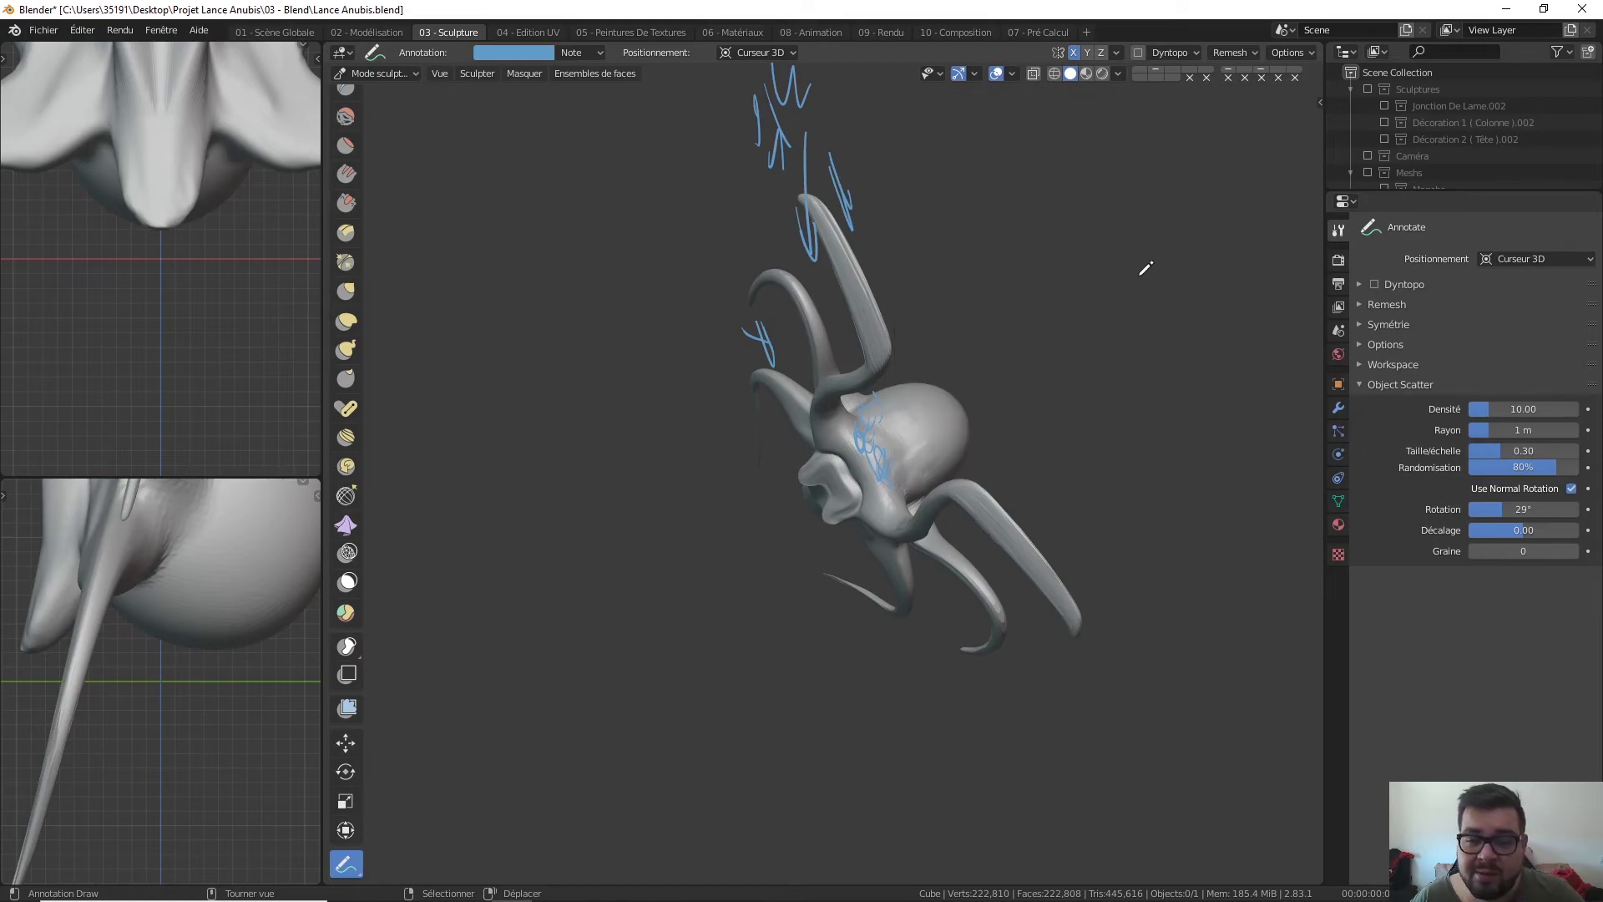
{"action": "key", "text": "n"}
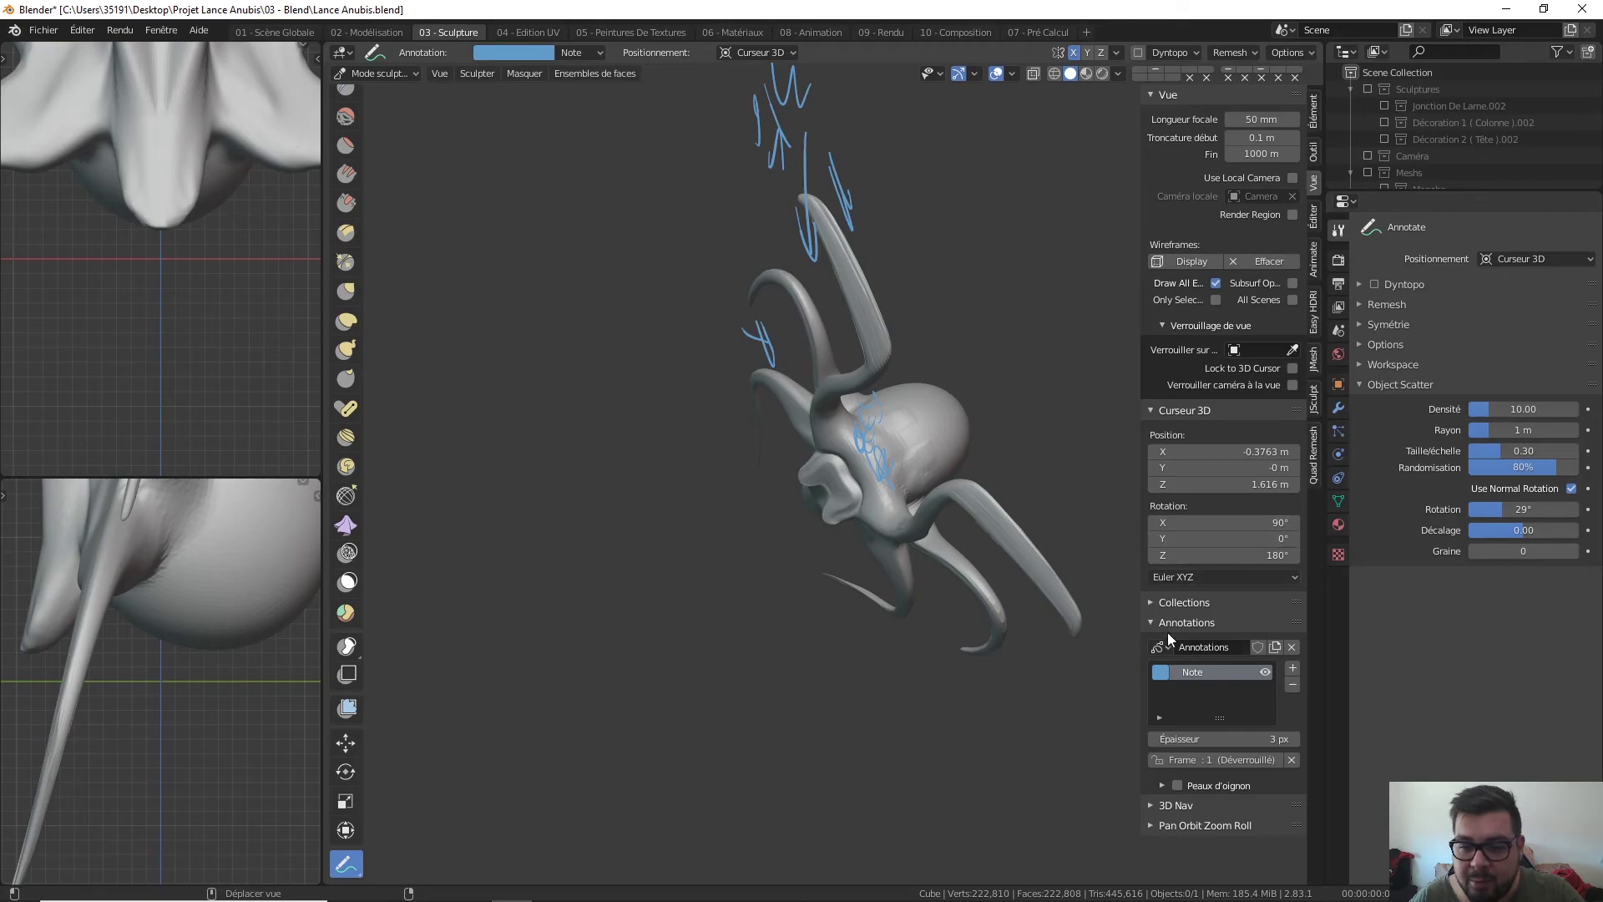
{"action": "left_click", "coordinate": [1292, 647]}
Draw a new scribble beside the upper horn and change the Note layer's colour to orange
{"action": "mouse_move", "coordinate": [1127, 434]}
{"action": "middle_mouse_down"}
{"action": "mouse_move", "coordinate": [1036, 217]}
{"action": "mouse_move", "coordinate": [1049, 222]}
{"action": "middle_mouse_up"}
{"action": "mouse_move", "coordinate": [1049, 222]}
{"action": "left_mouse_down"}
{"action": "mouse_move", "coordinate": [1027, 250]}
{"action": "mouse_move", "coordinate": [1077, 243]}
{"action": "mouse_move", "coordinate": [1019, 262]}
{"action": "mouse_move", "coordinate": [1095, 283]}
{"action": "left_mouse_up"}
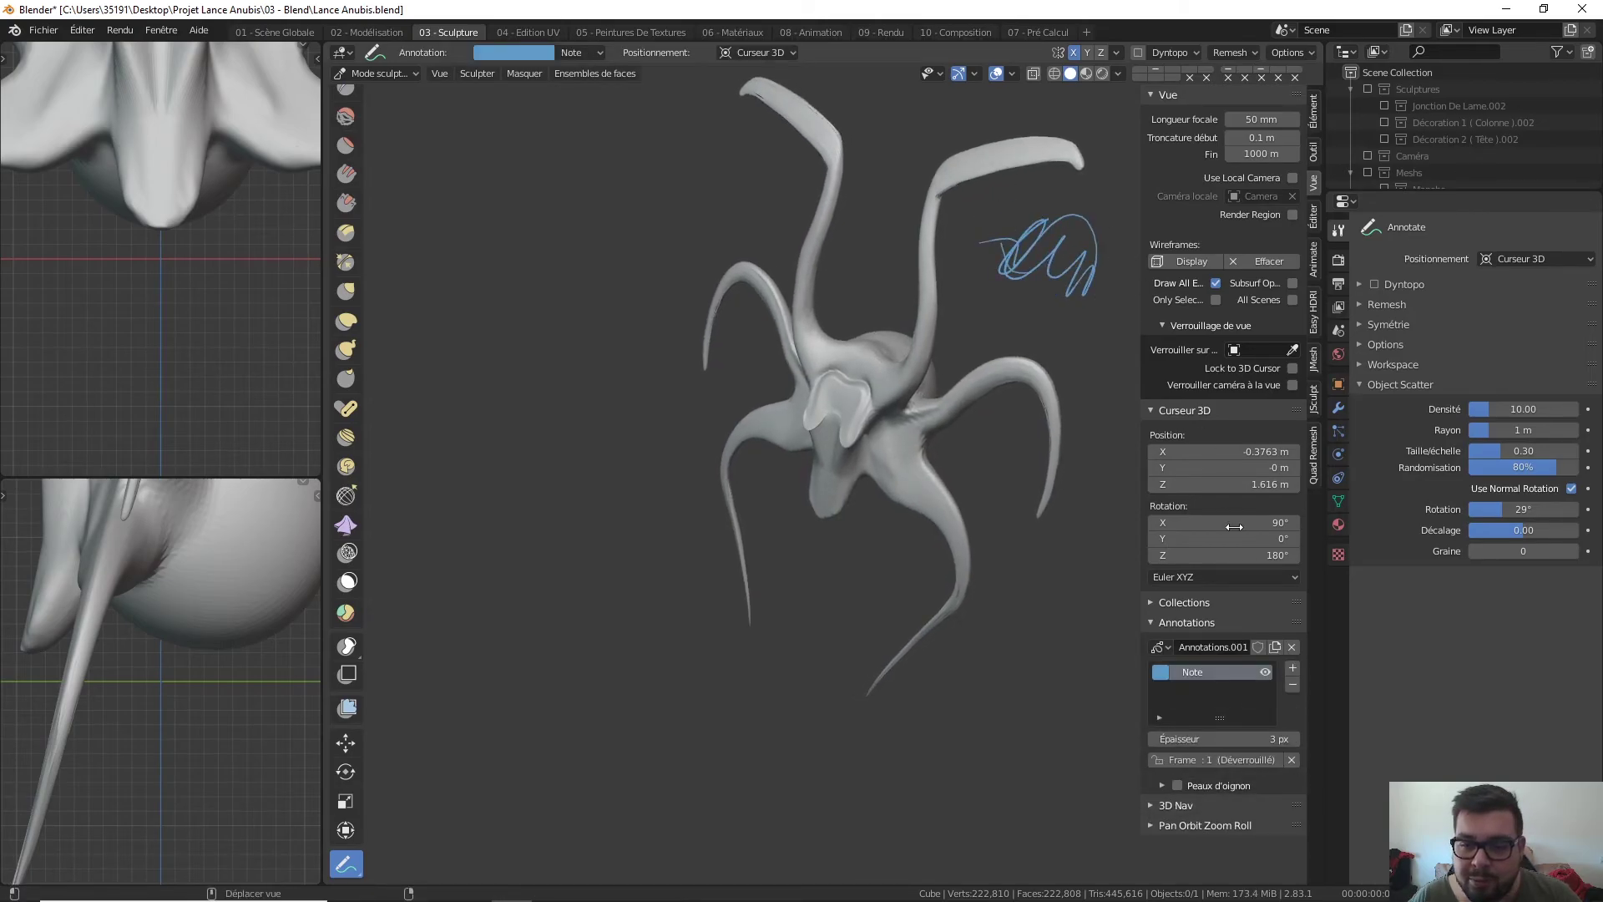
{"action": "left_click", "coordinate": [1169, 676]}
{"action": "left_click", "coordinate": [1271, 482]}
{"action": "left_click", "coordinate": [1198, 568]}
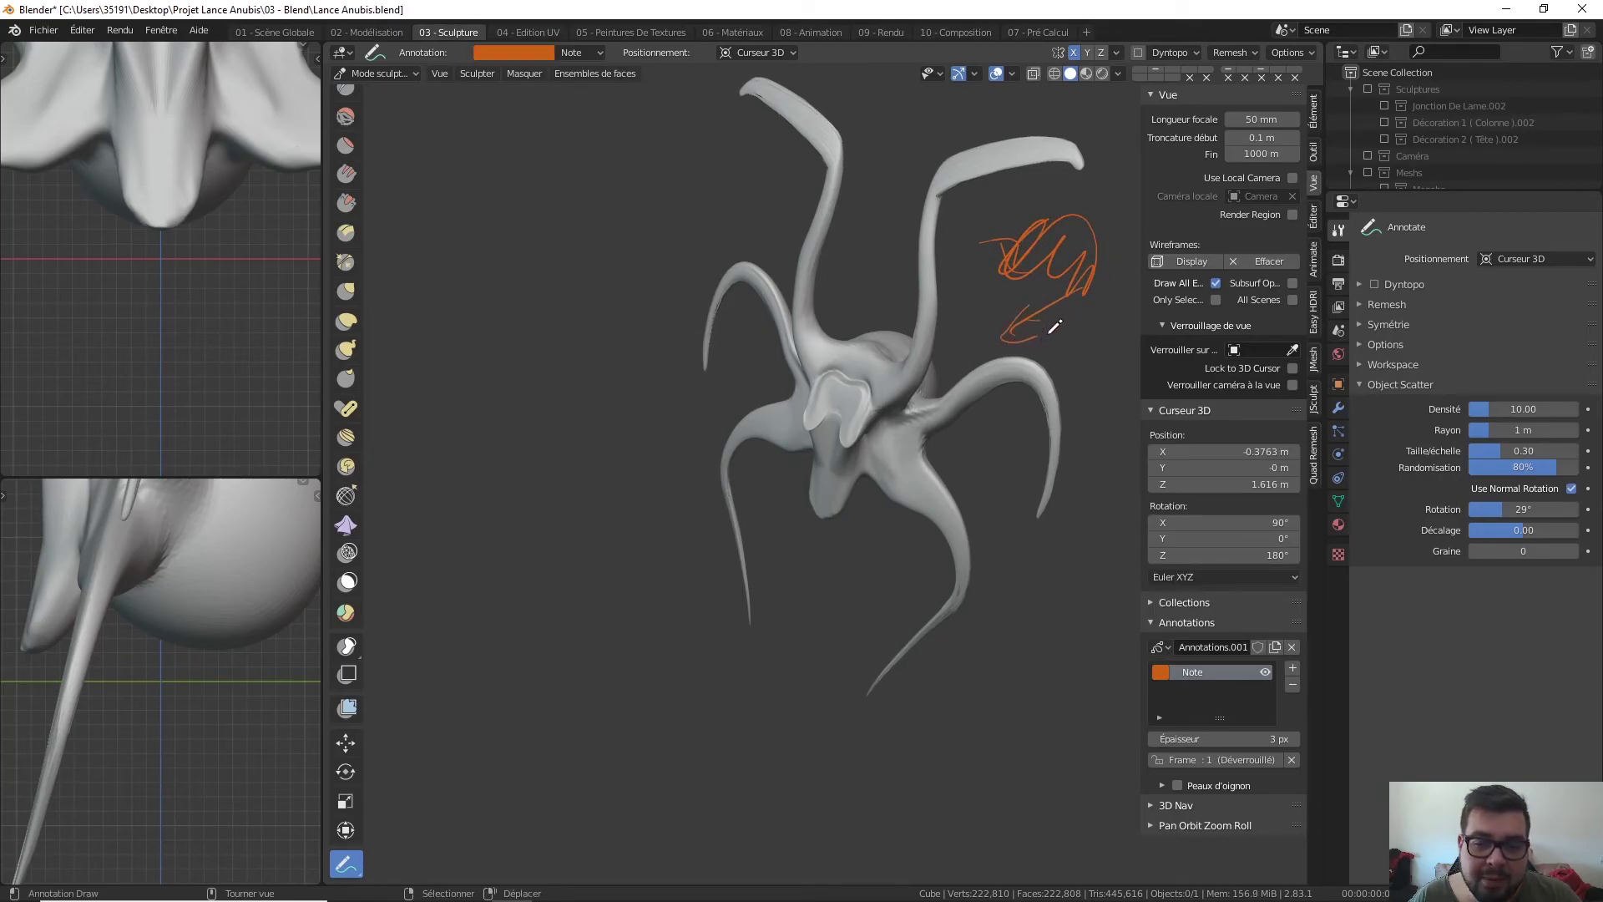
Annotate the front of the model in orange, hatching both upper horns and marking a row of small circles across the forehead
{"action": "middle_click_drag", "start_coordinate": [869, 238], "coordinate": [928, 202]}
{"action": "middle_click_drag", "start_coordinate": [833, 225], "coordinate": [869, 269]}
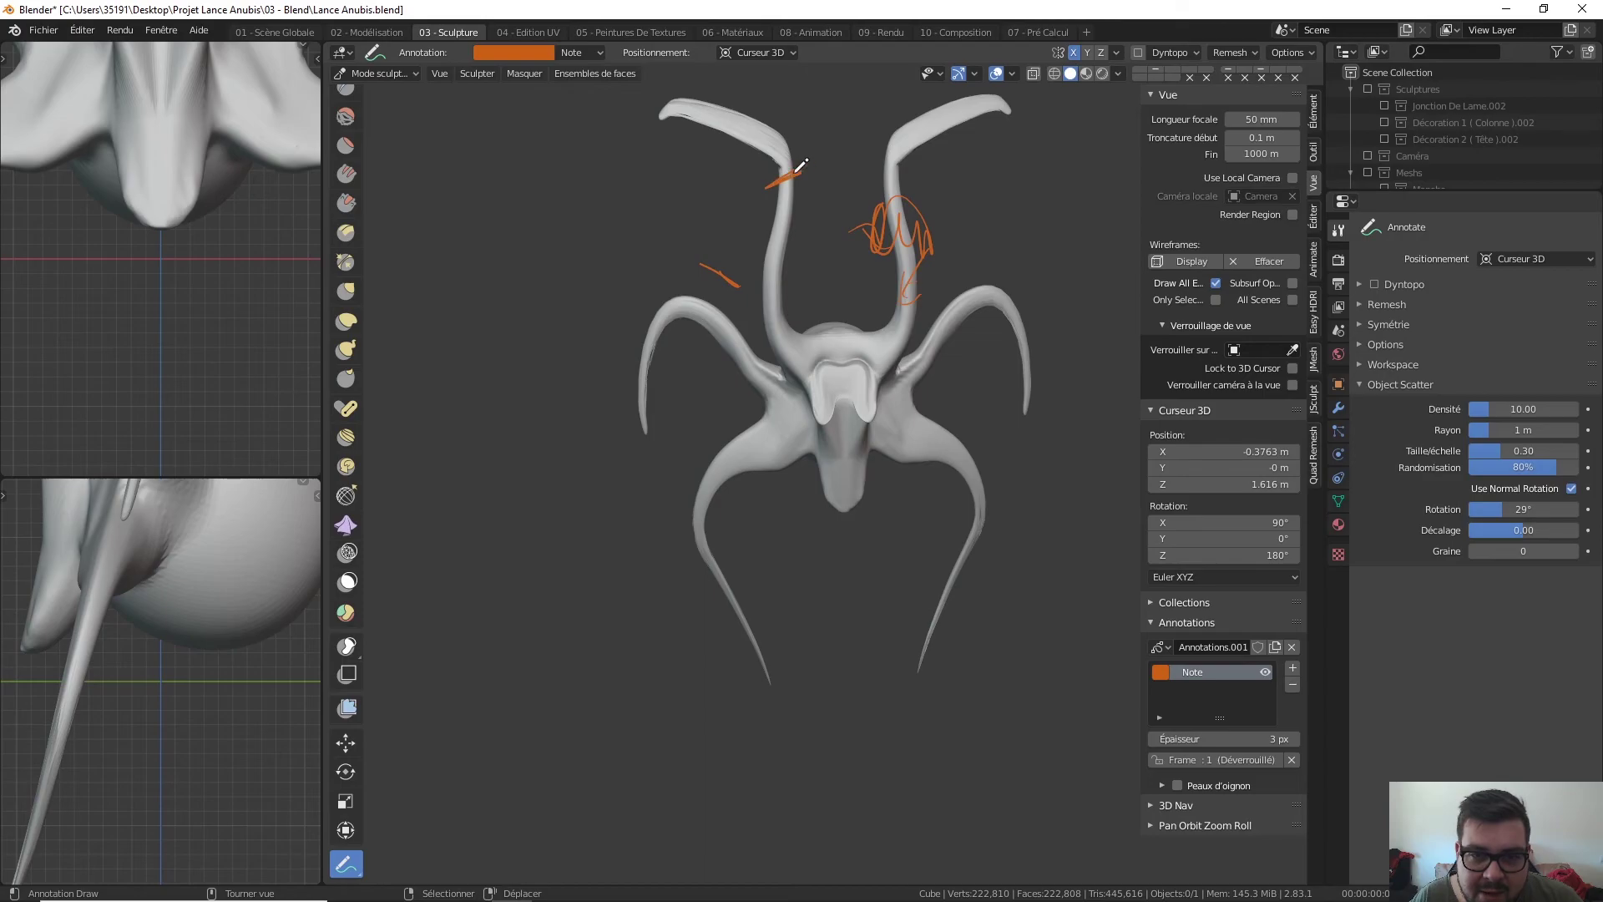
{"action": "mouse_move", "coordinate": [908, 143]}
{"action": "left_mouse_down"}
{"action": "mouse_move", "coordinate": [868, 177]}
{"action": "mouse_move", "coordinate": [918, 106]}
{"action": "left_mouse_up"}
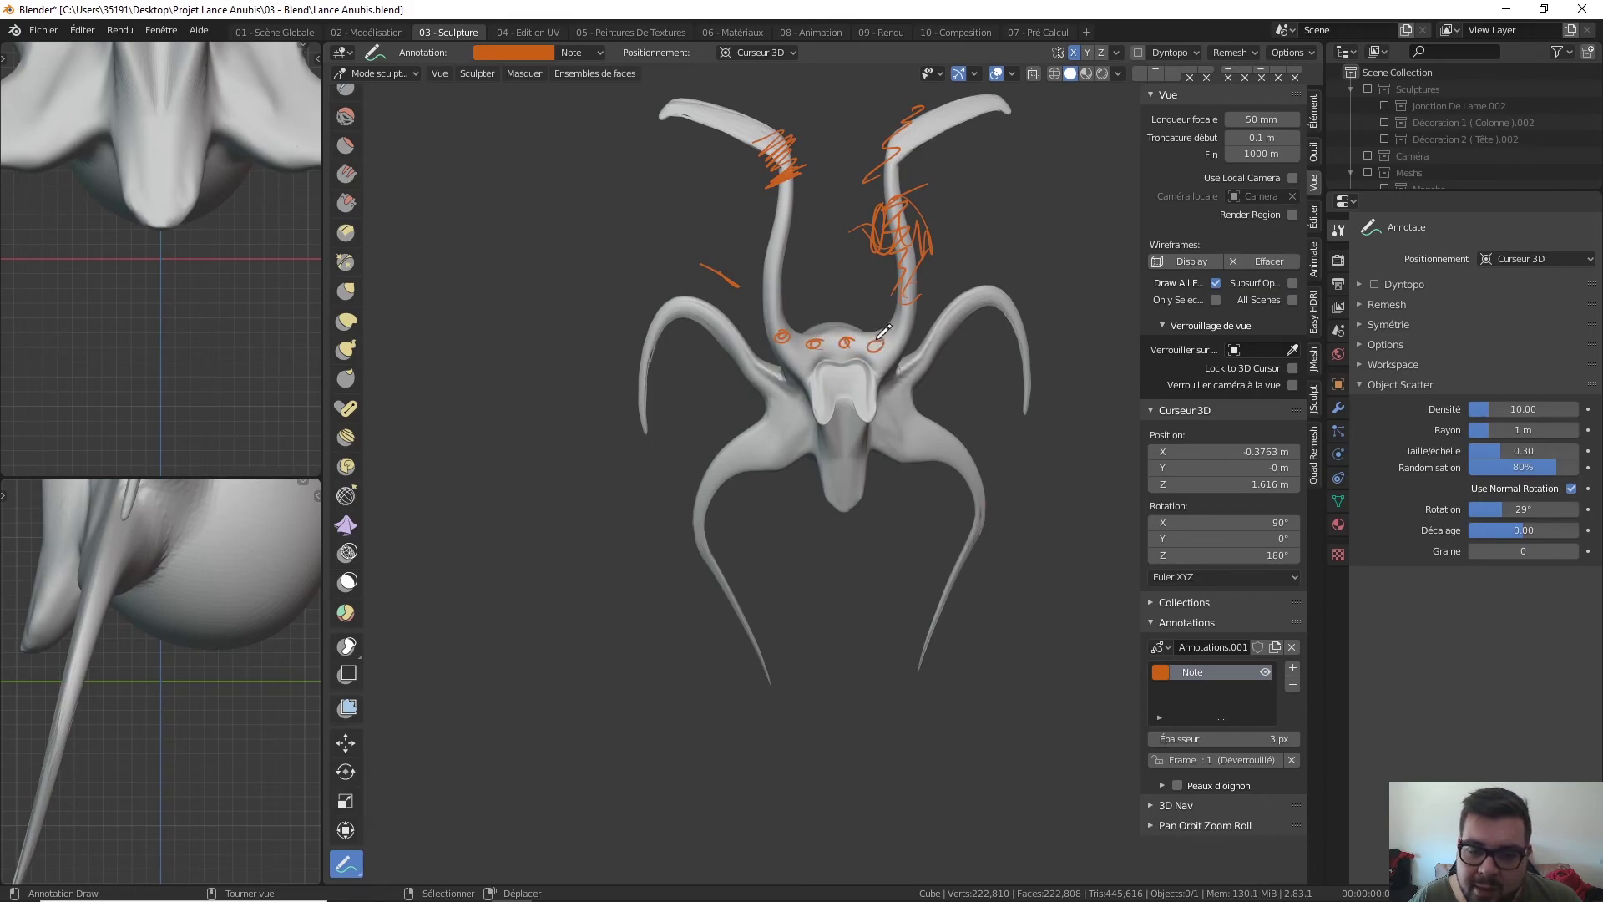
{"action": "mouse_move", "coordinate": [846, 278]}
{"action": "middle_mouse_down"}
{"action": "mouse_move", "coordinate": [787, 232]}
{"action": "mouse_move", "coordinate": [807, 232]}
{"action": "middle_mouse_up"}
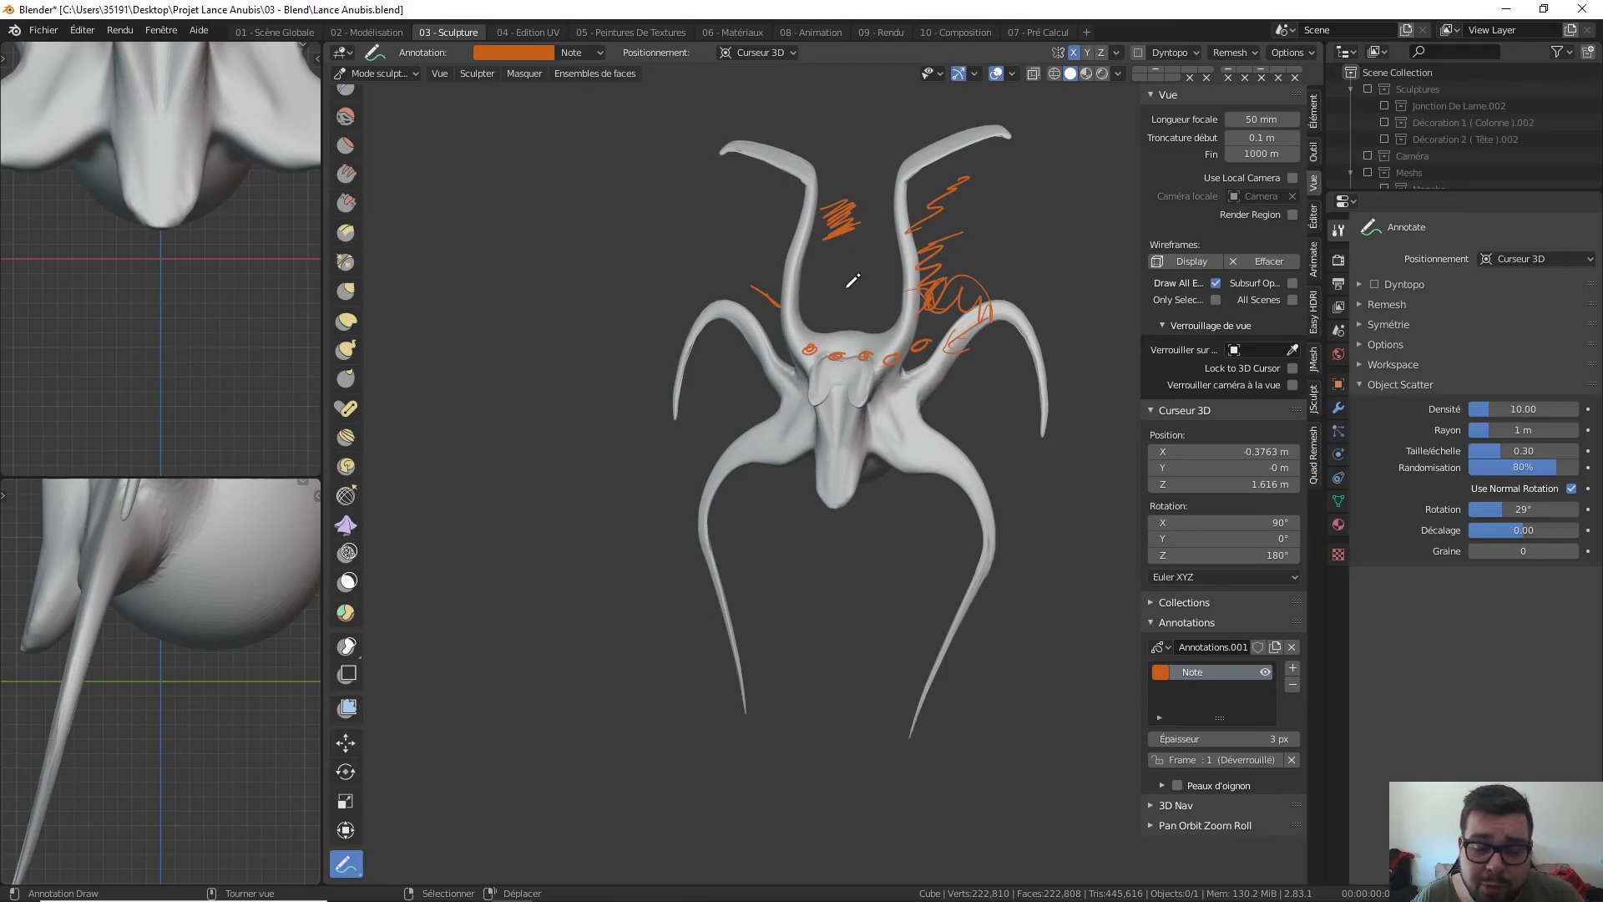
Remove the orange annotations from the scene and hide the sidebar
{"action": "left_click", "coordinate": [1292, 647]}
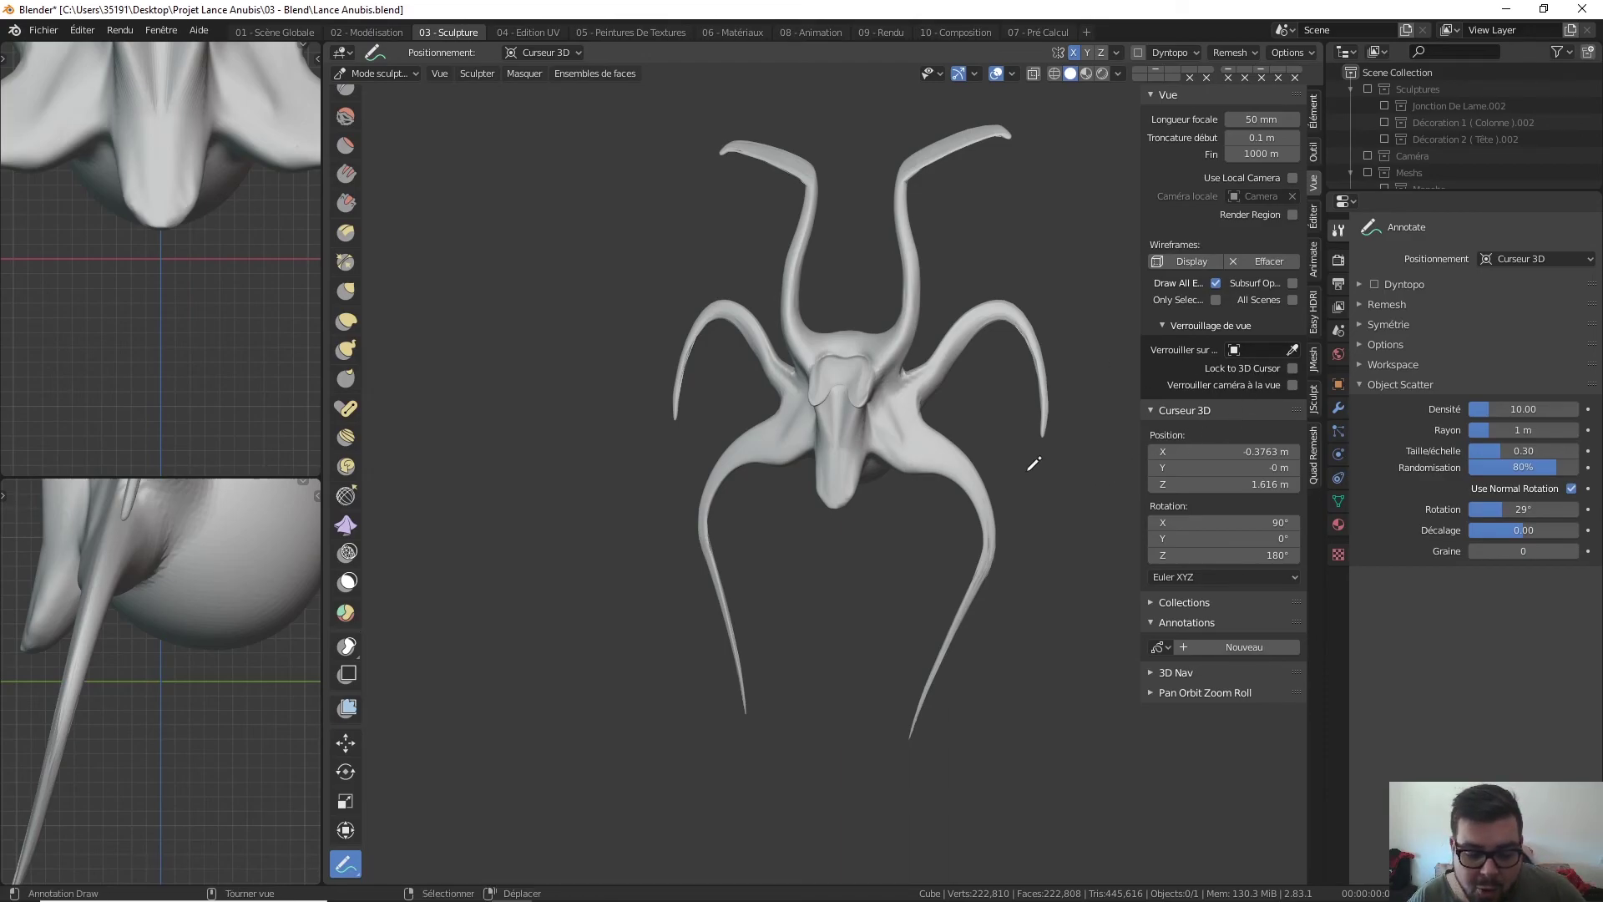
{"action": "key", "text": "n"}
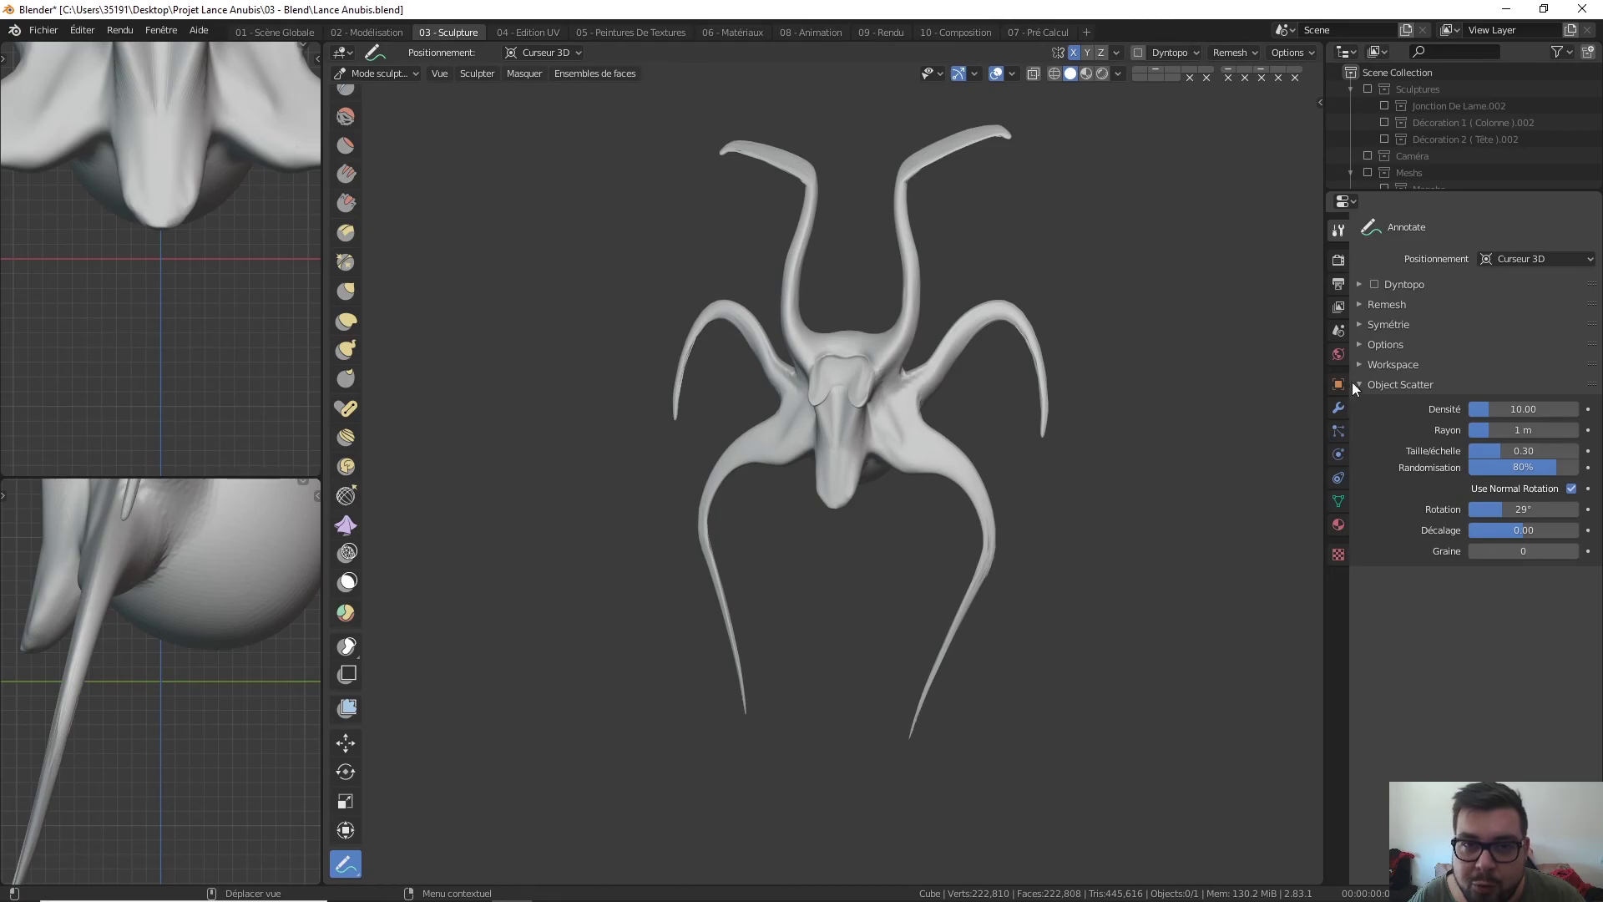
Activate the Draw sculpting brush and set the main viewport to an orthographic front view
{"action": "middle_click_drag", "start_coordinate": [795, 458], "coordinate": [842, 463]}
{"action": "scroll", "coordinate": [209, 150], "scroll_direction": "up", "scroll_amount": 3}
{"action": "scroll", "coordinate": [349, 167], "scroll_direction": "up", "scroll_amount": 5}
{"action": "scroll", "coordinate": [355, 103], "scroll_direction": "up", "scroll_amount": 2}
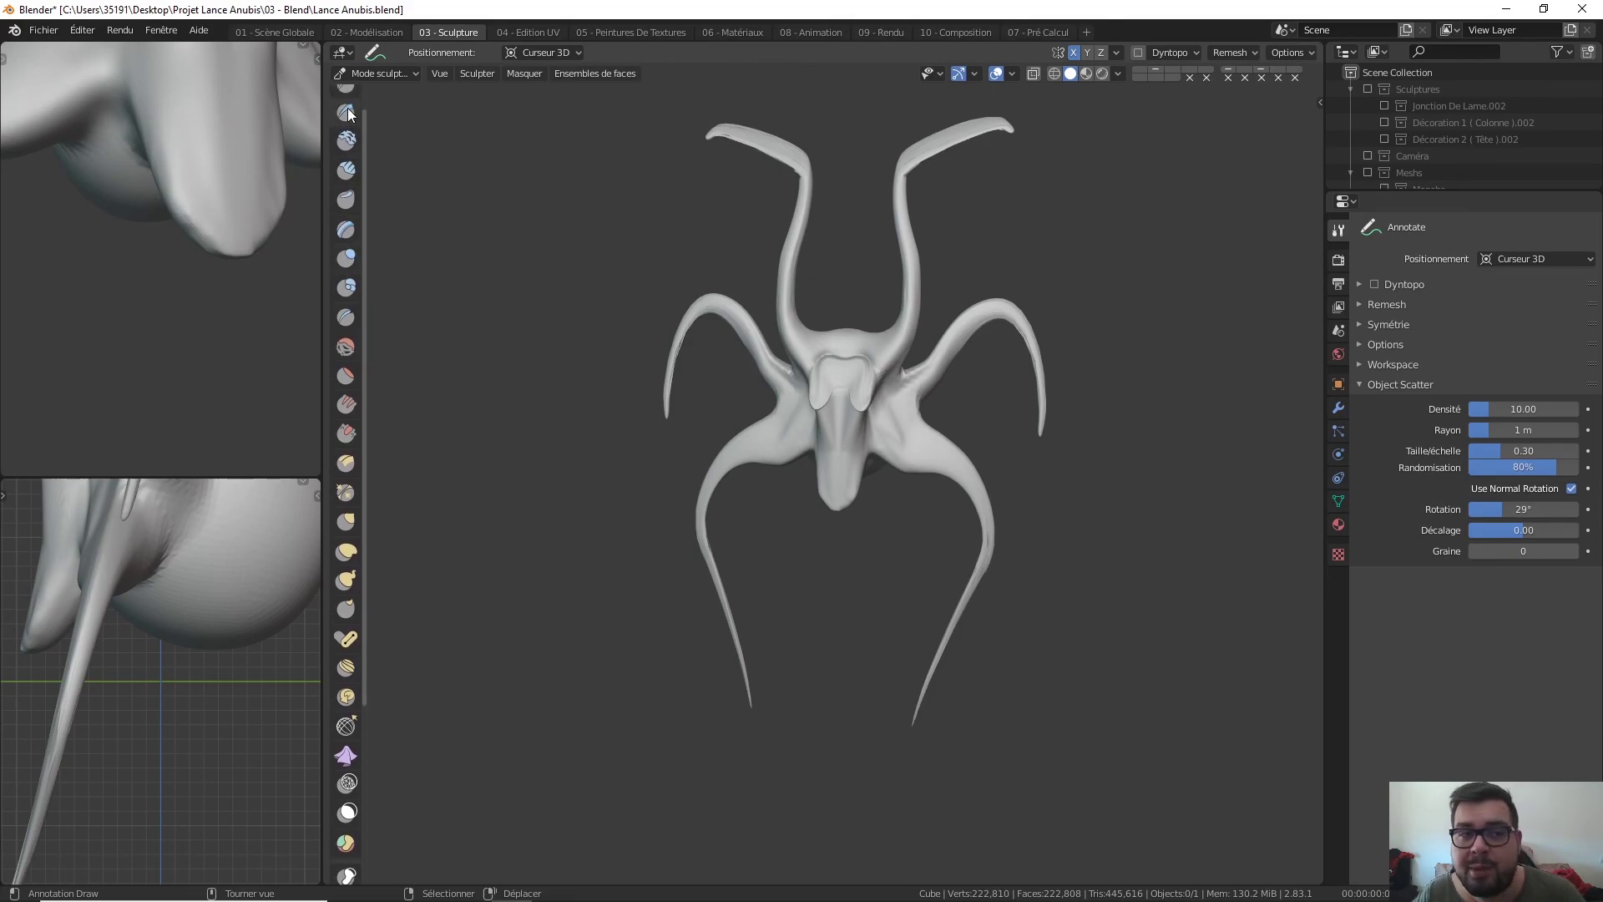
{"action": "left_click", "coordinate": [350, 106]}
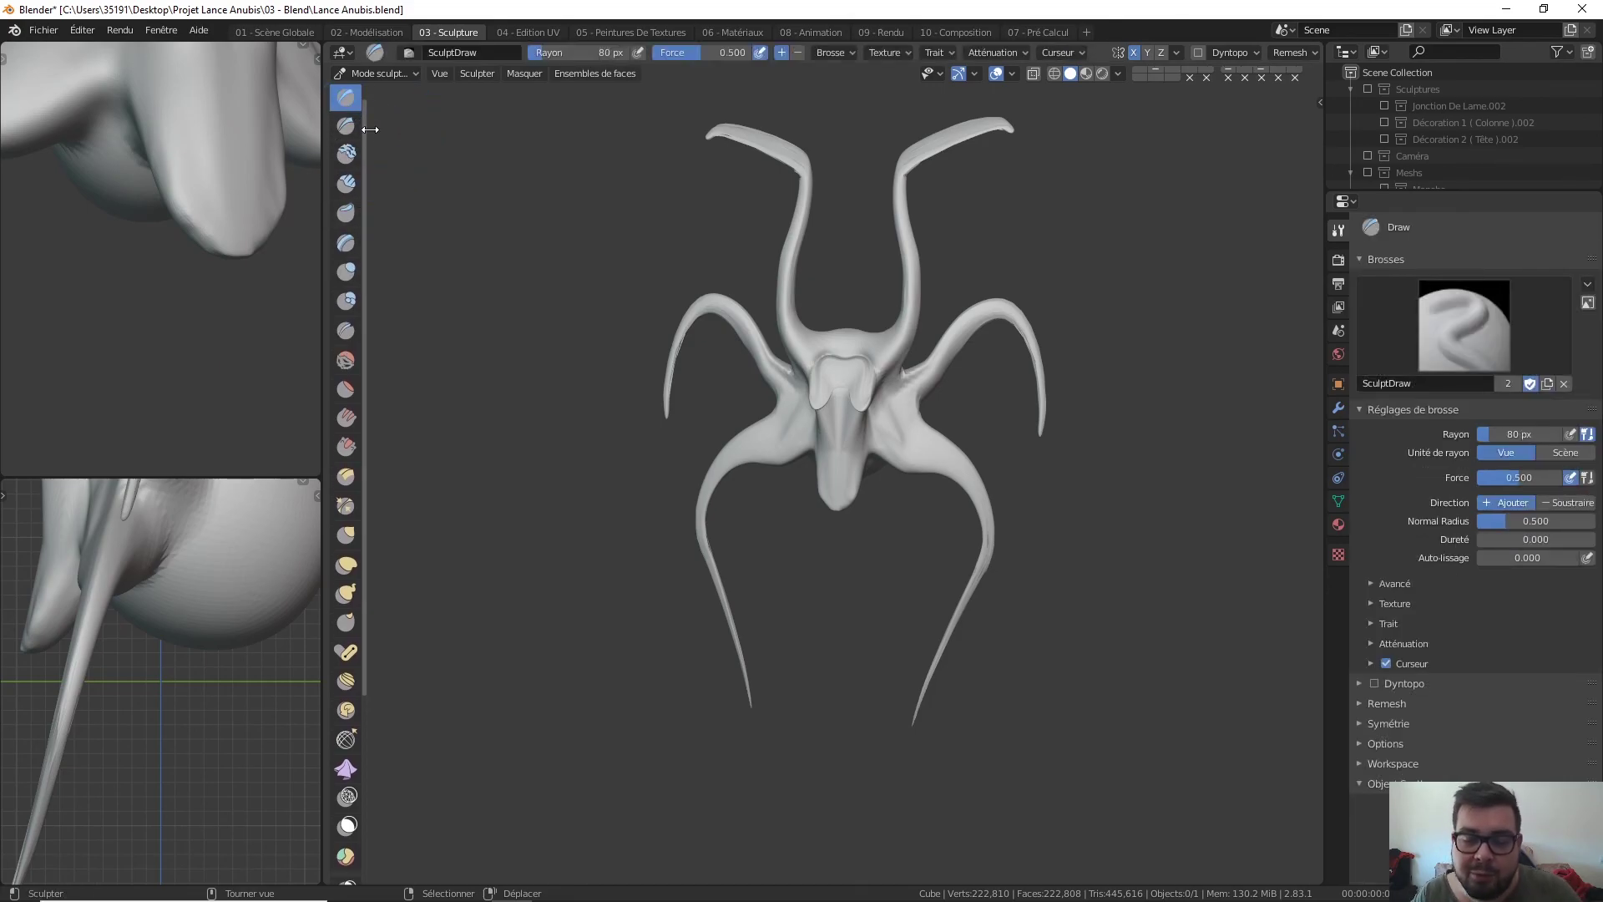
{"action": "key", "text": "KP_5"}
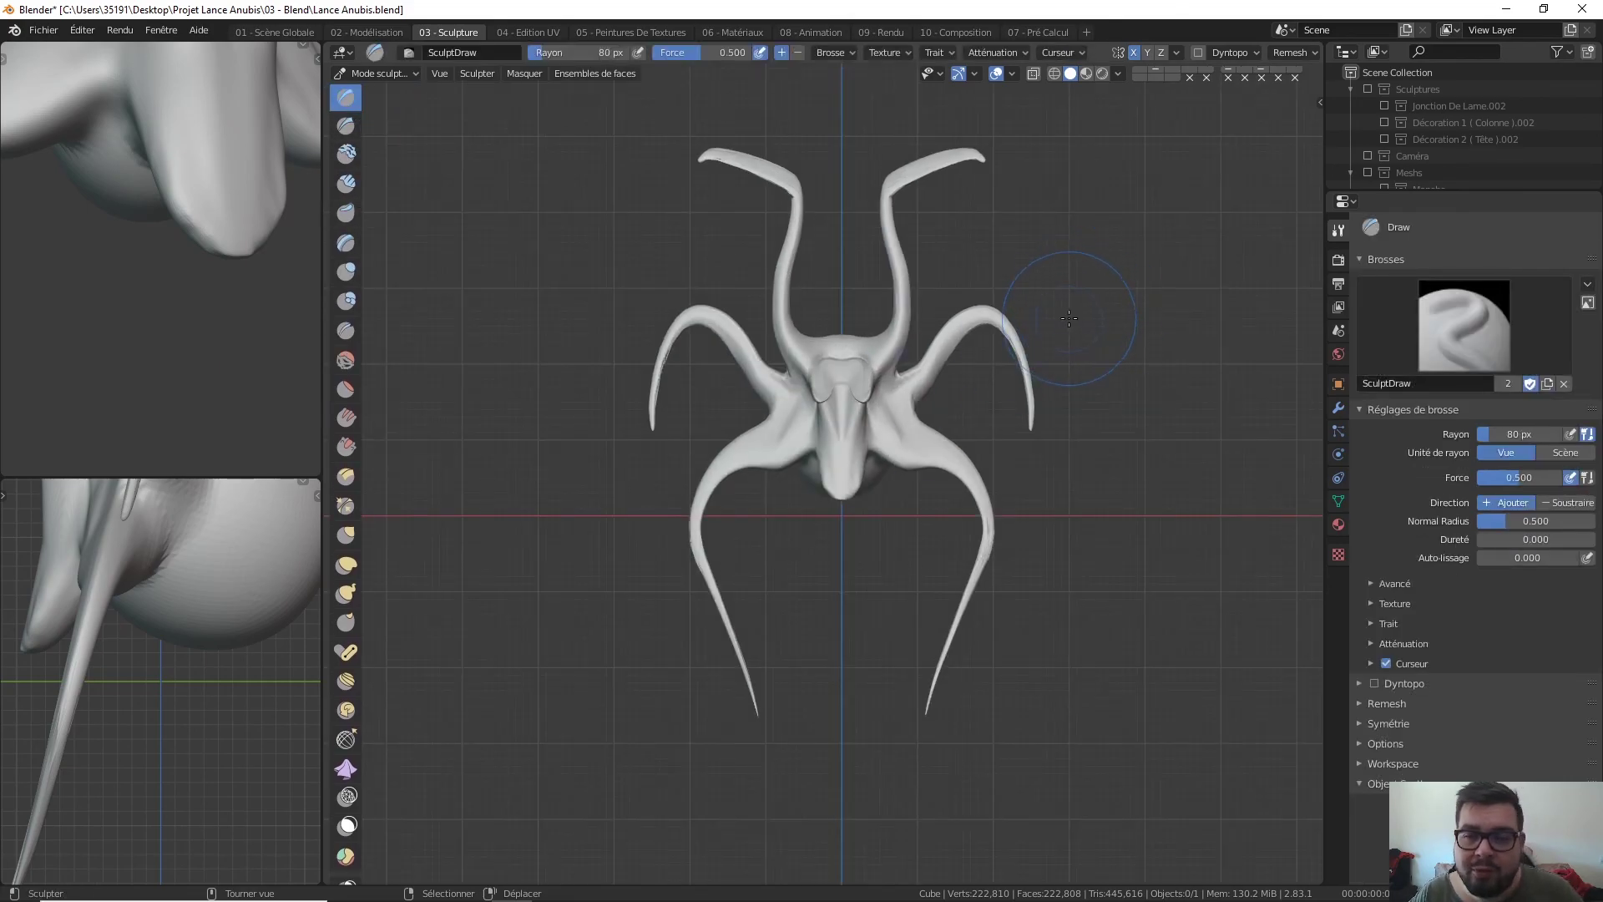